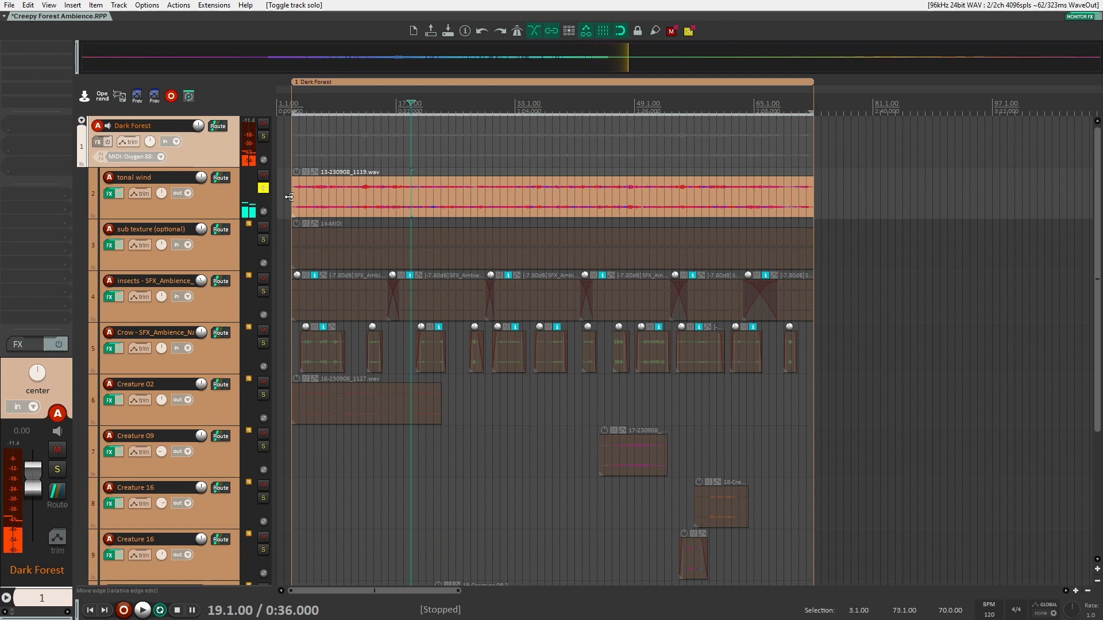
# In the tonal wind track's Phase Plant patch, disable Lane 1 and Lane 2 to hear the dry granular sound.
pyautogui.moveTo(1102, 164); pyautogui.dragTo(476, 6)
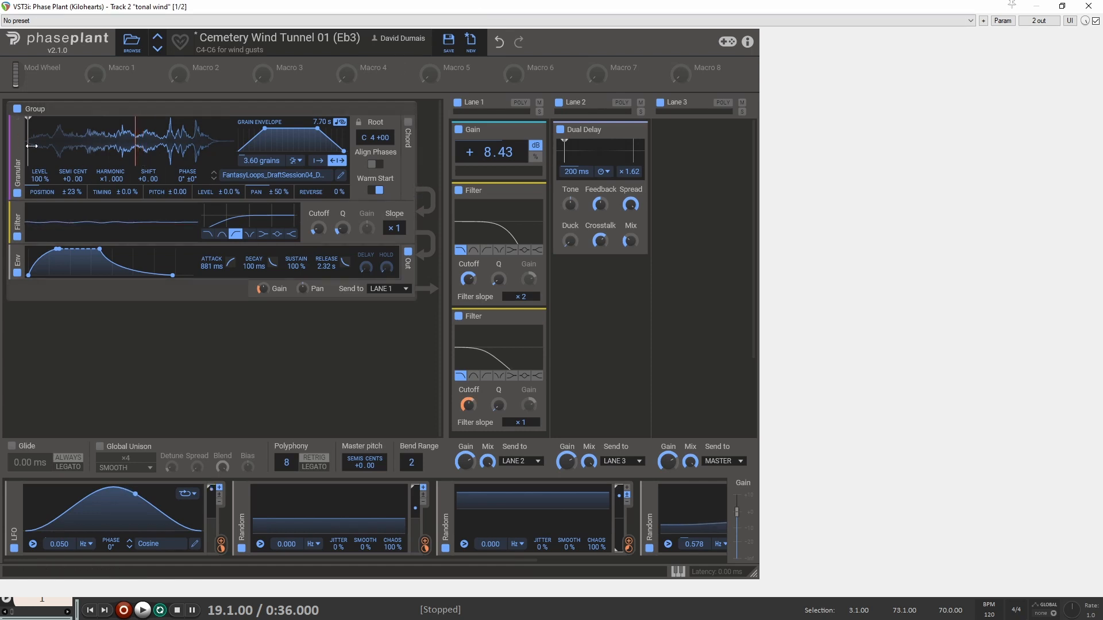
pyautogui.click(458, 102)
pyautogui.click(563, 103)
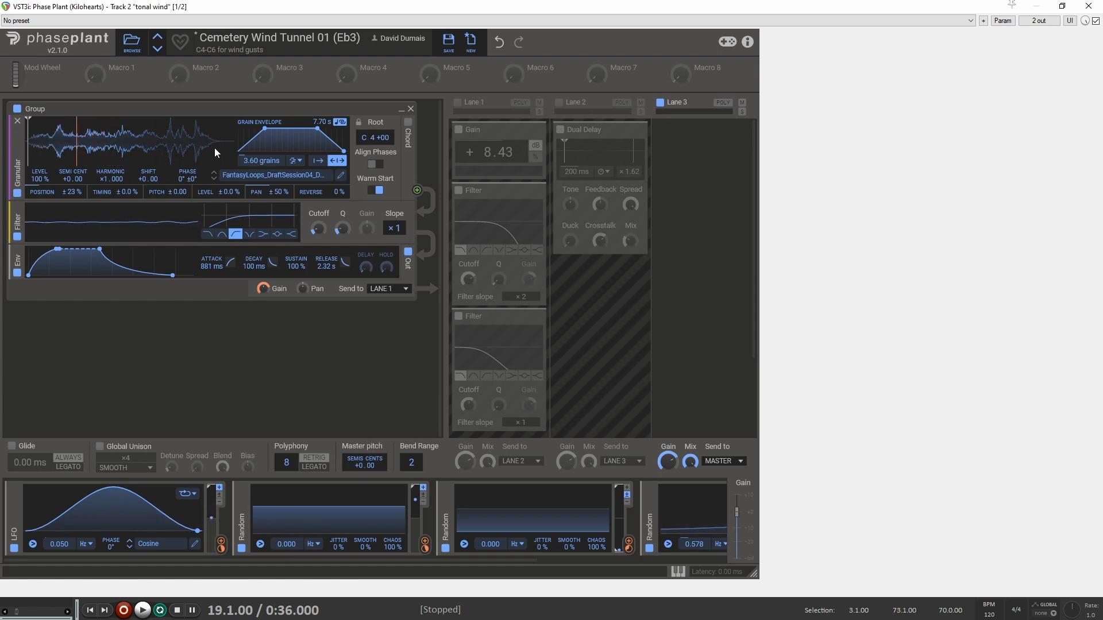
pyautogui.moveTo(25, 151)
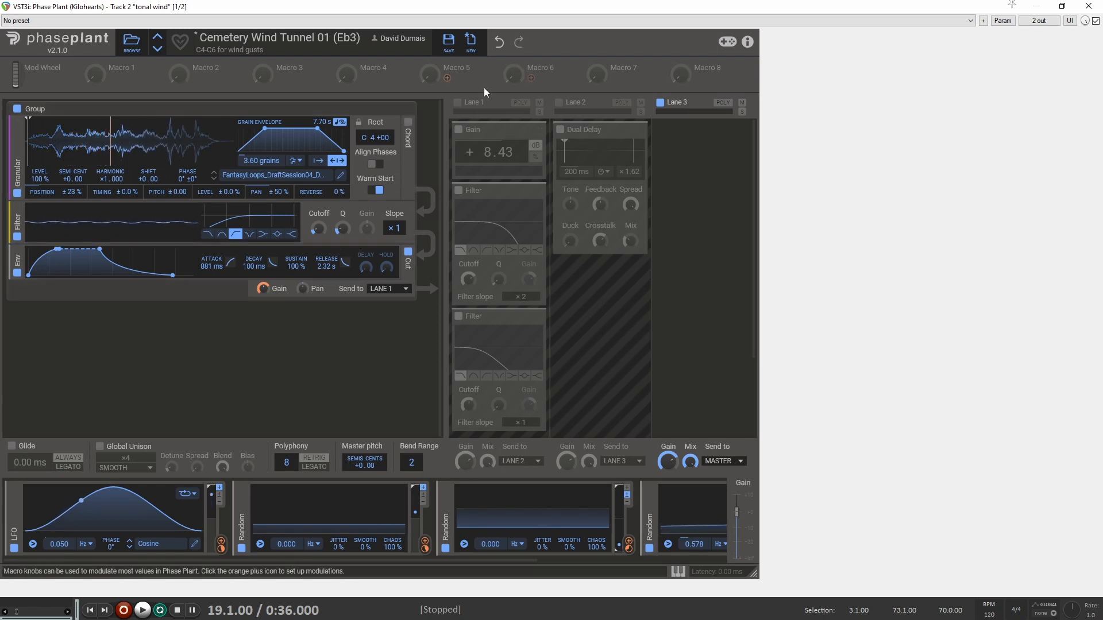
# Re-enable Lane 1 and compare its sound with both filters off, restoring the first filter and the second one separately.
pyautogui.click(458, 103)
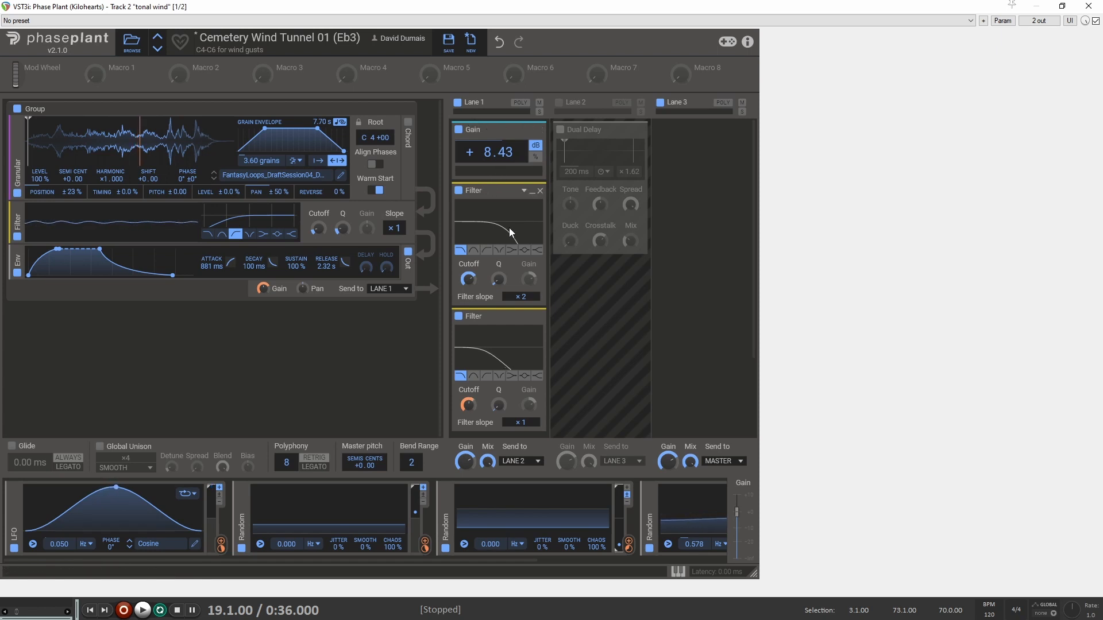
pyautogui.click(458, 190)
pyautogui.click(460, 317)
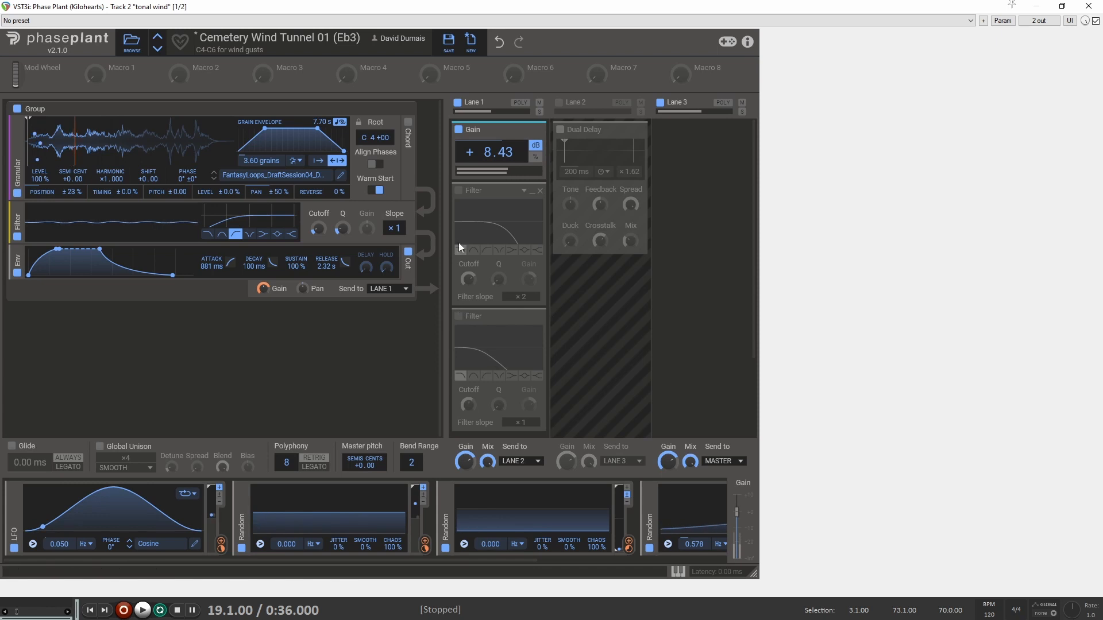
pyautogui.click(459, 191)
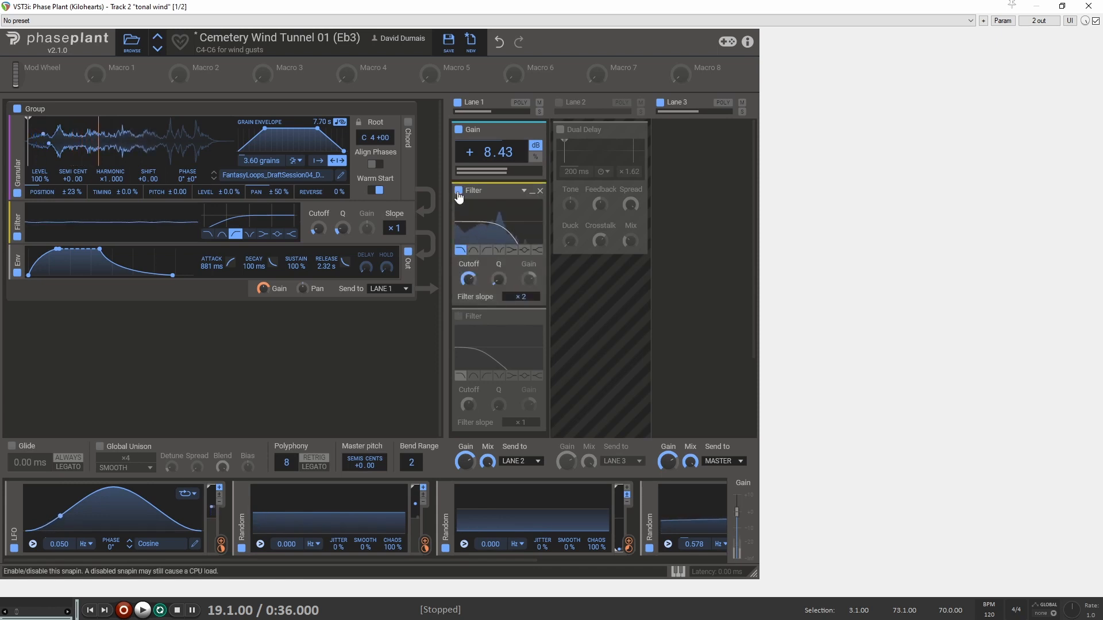
pyautogui.click(458, 191)
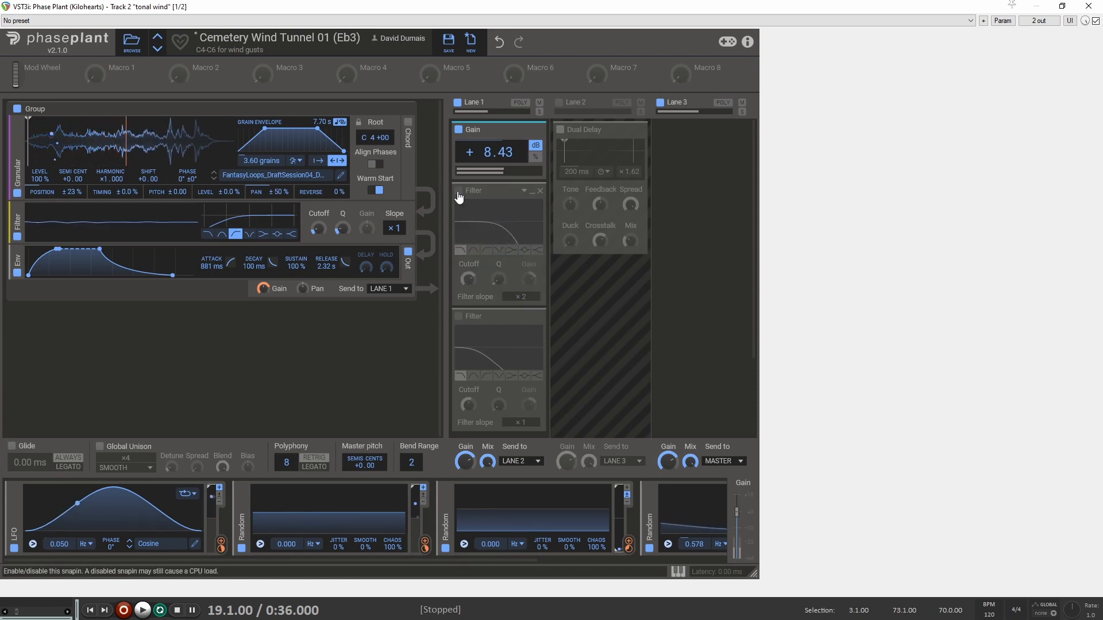
pyautogui.click(459, 193)
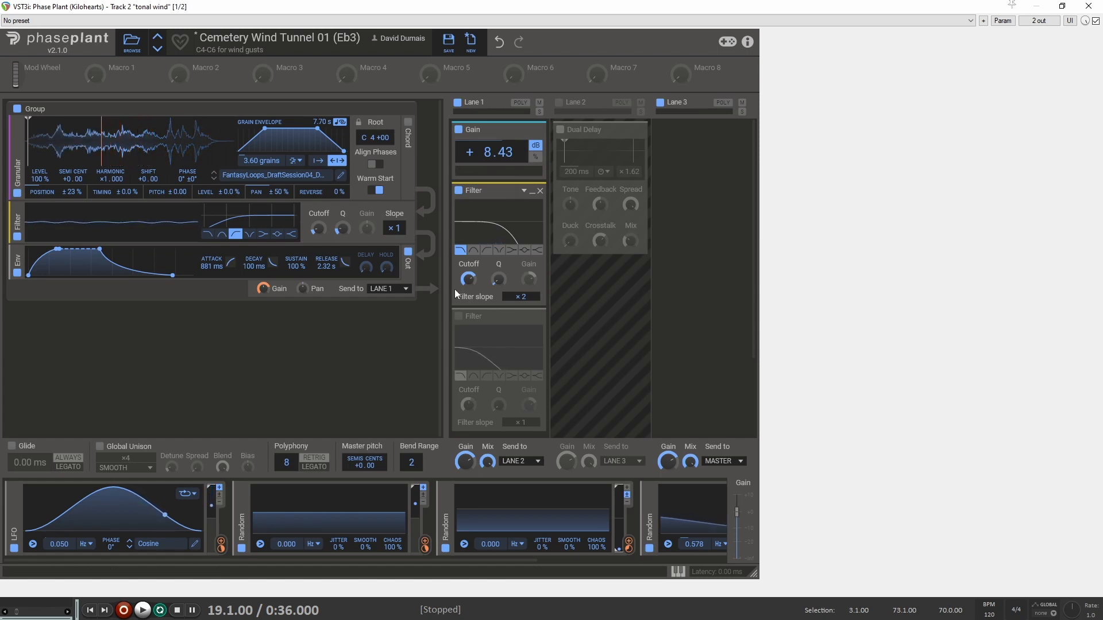
pyautogui.click(459, 316)
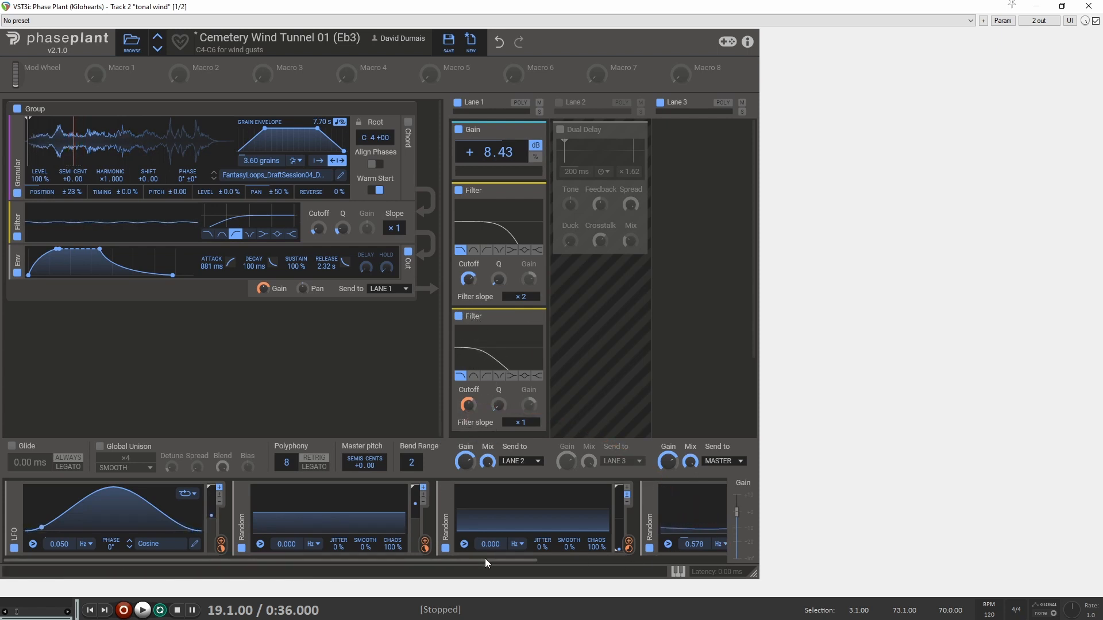
# Review the Random modulators, compare Lane 1's second filter off and on, and re-enable Lane 2 with the Dual Delay.
pyautogui.moveTo(485, 558); pyautogui.dragTo(667, 561)
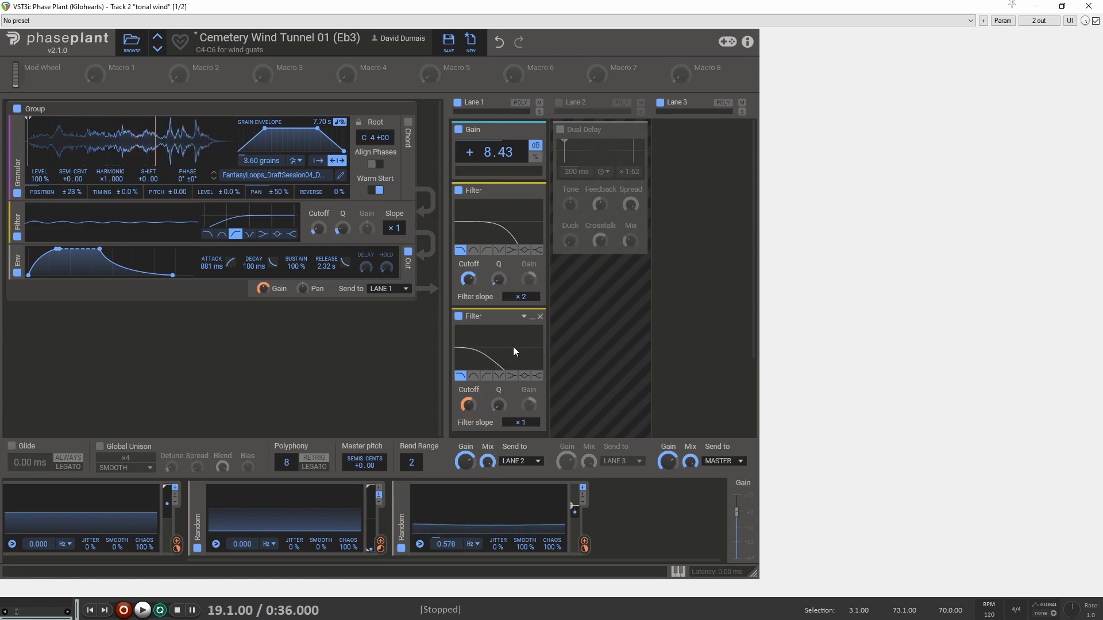
pyautogui.click(458, 316)
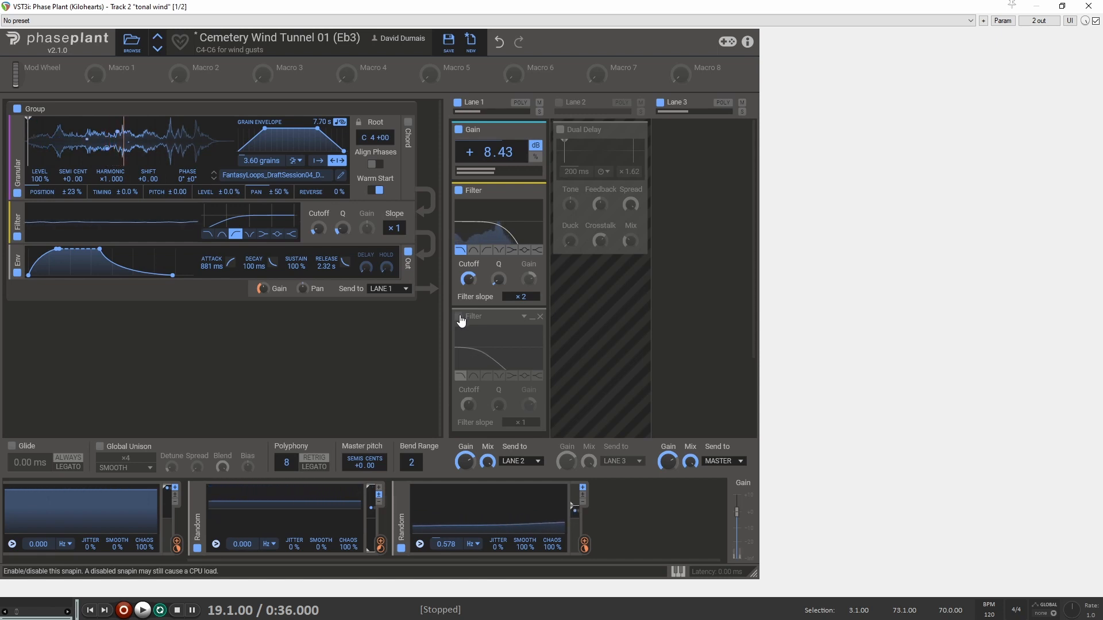
pyautogui.click(459, 317)
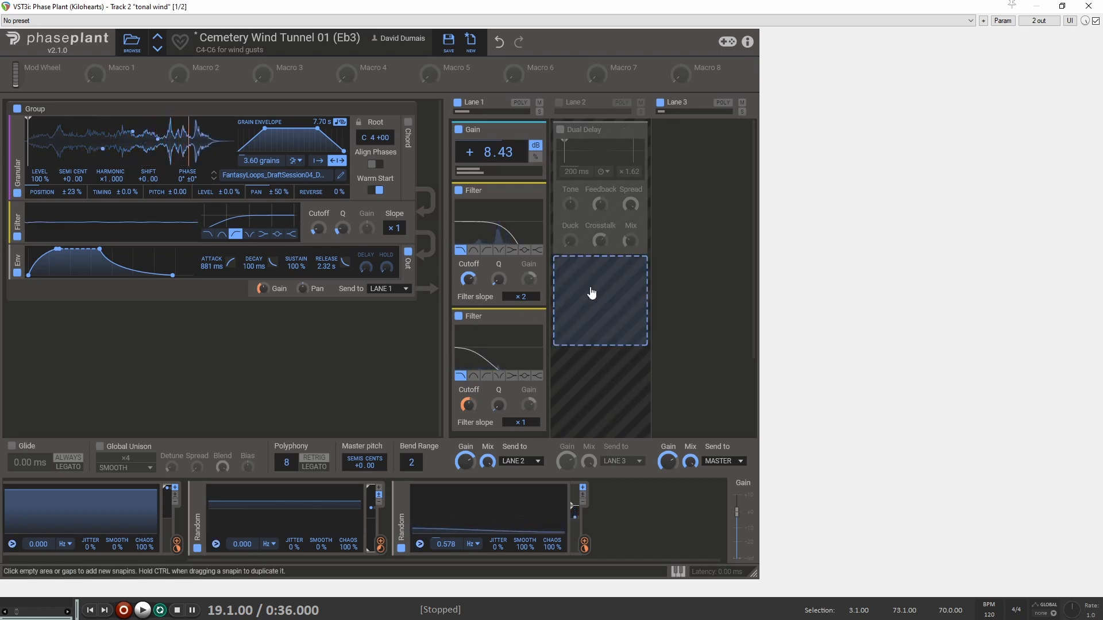
pyautogui.click(559, 102)
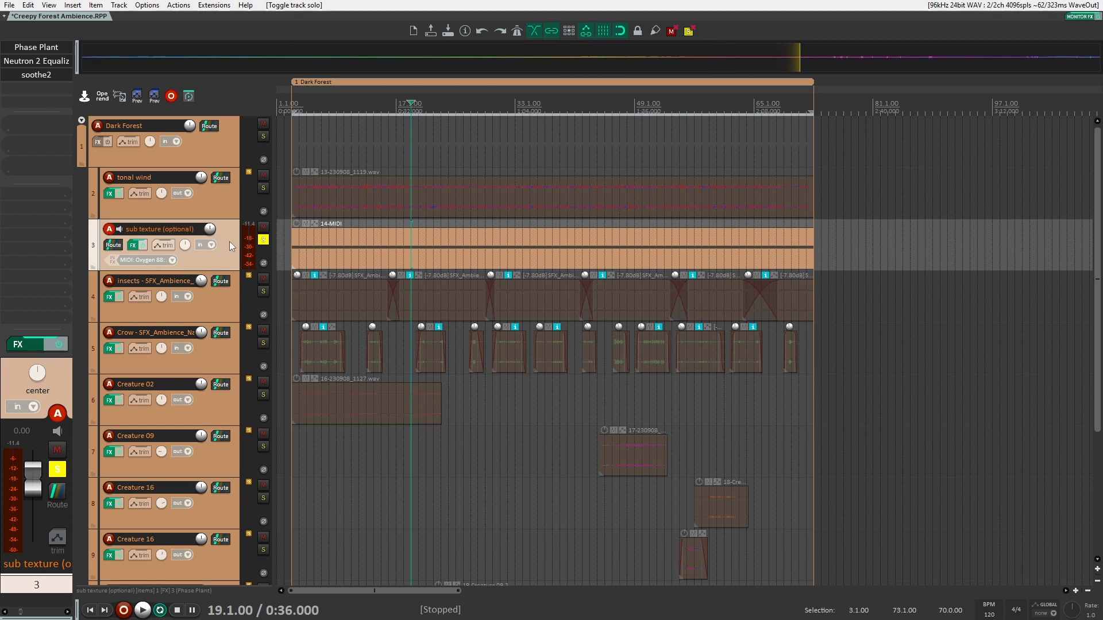
# Play a short stretch of the soloed sub texture (optional) track and release its solo.
pyautogui.press('space')
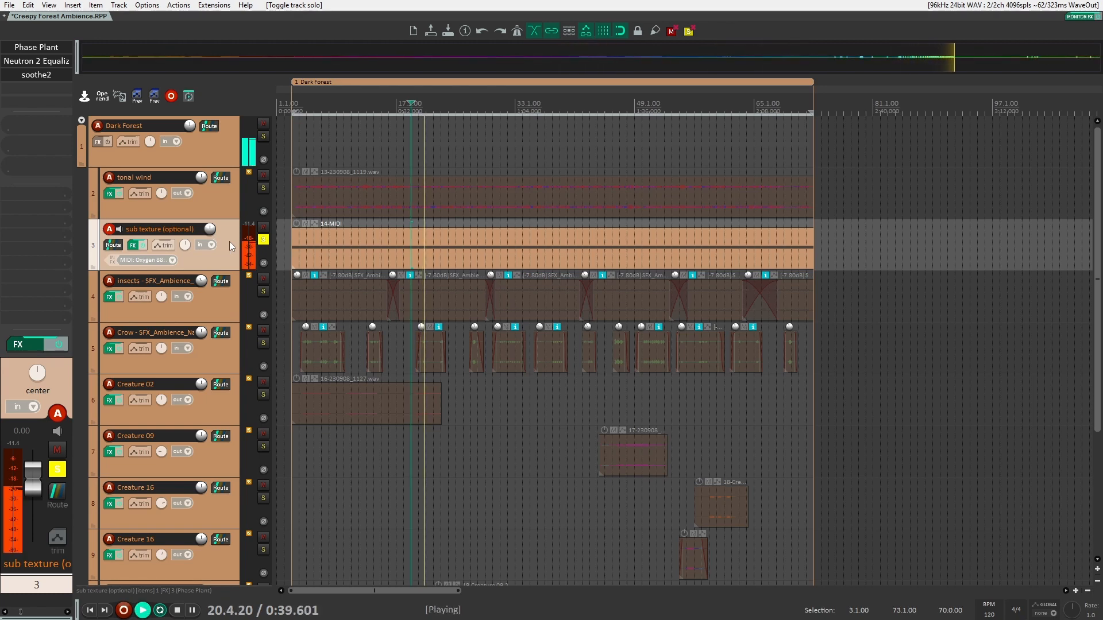
pyautogui.press('space')
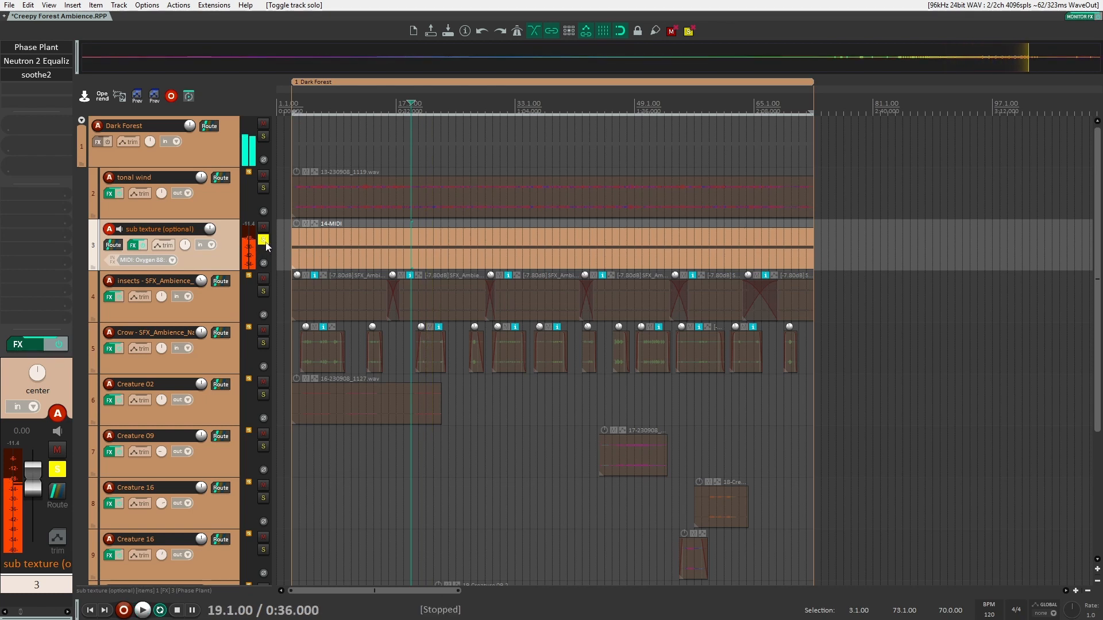
pyautogui.click(264, 239)
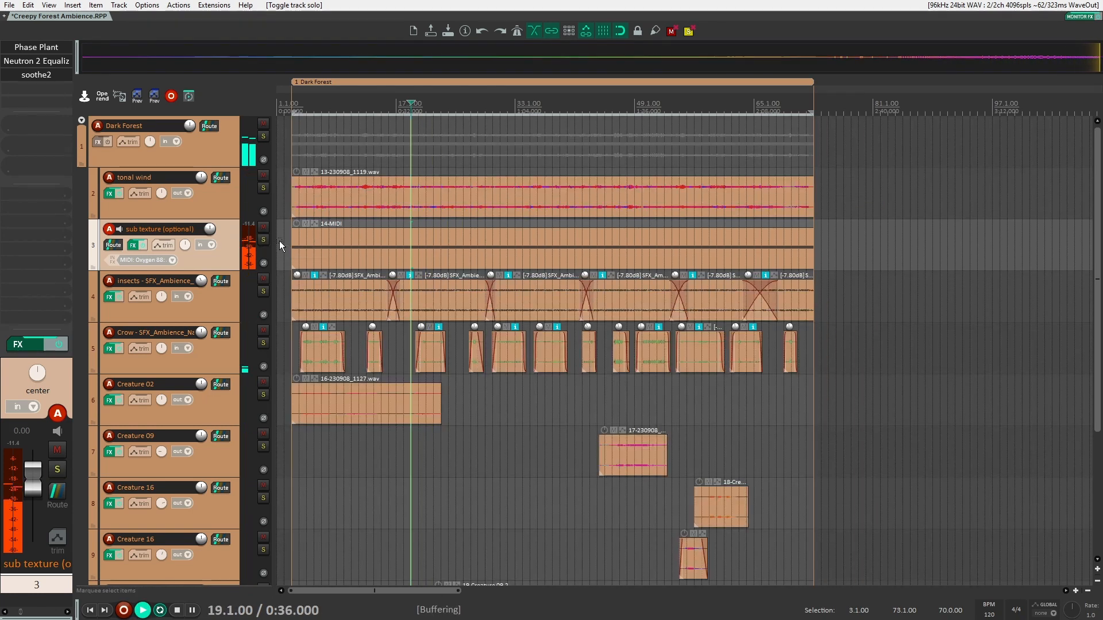
# Play the full ambience mix, muting and unmuting the sub texture (optional) track to compare its contribution.
pyautogui.press('space')
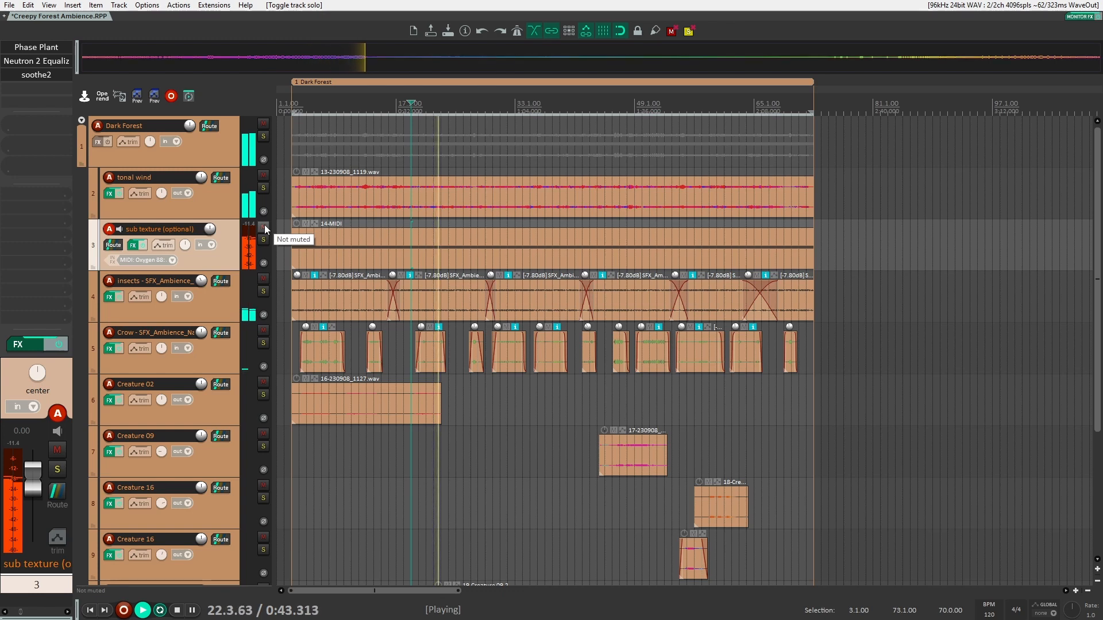
pyautogui.click(263, 227)
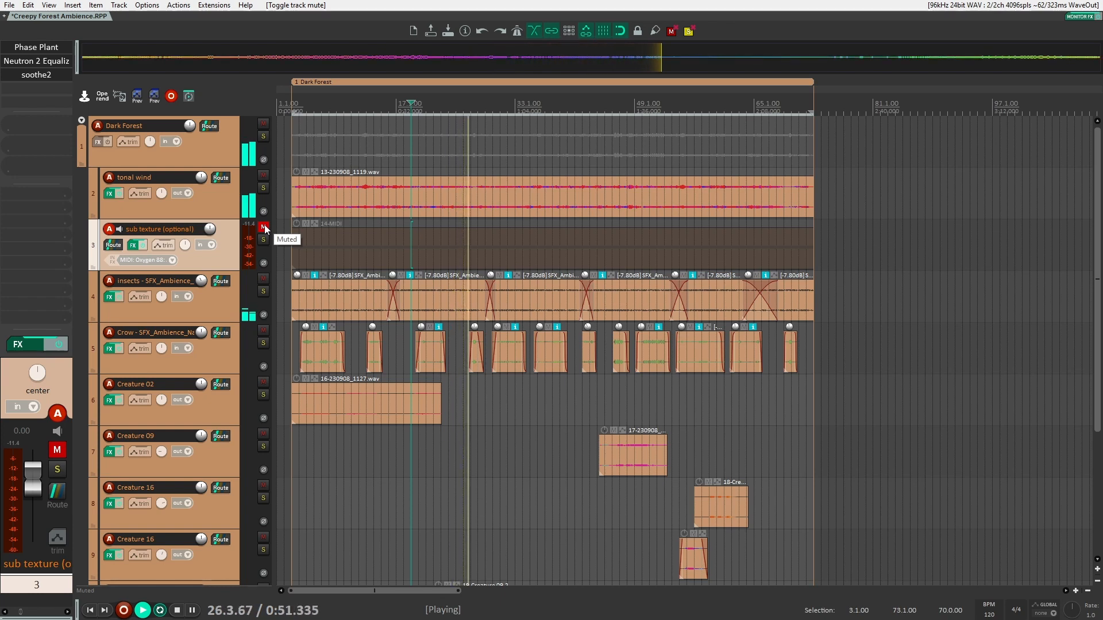
pyautogui.click(264, 228)
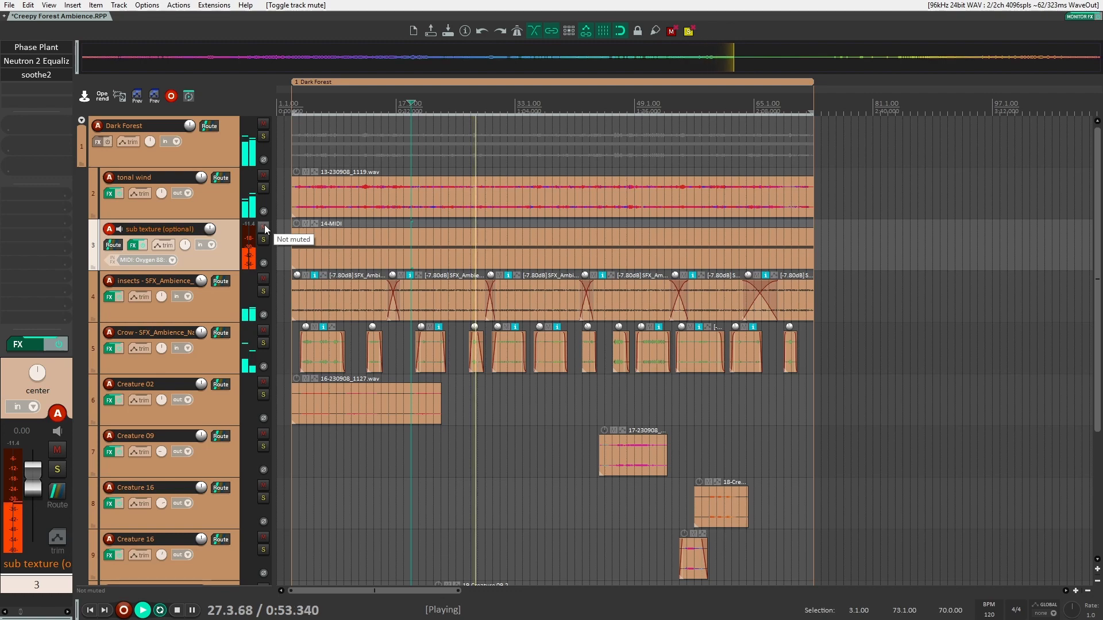
pyautogui.press('space')
# Solo the sub texture (optional) track, open its Phase Plant patch and collapse the disabled first group.
pyautogui.click(263, 241)
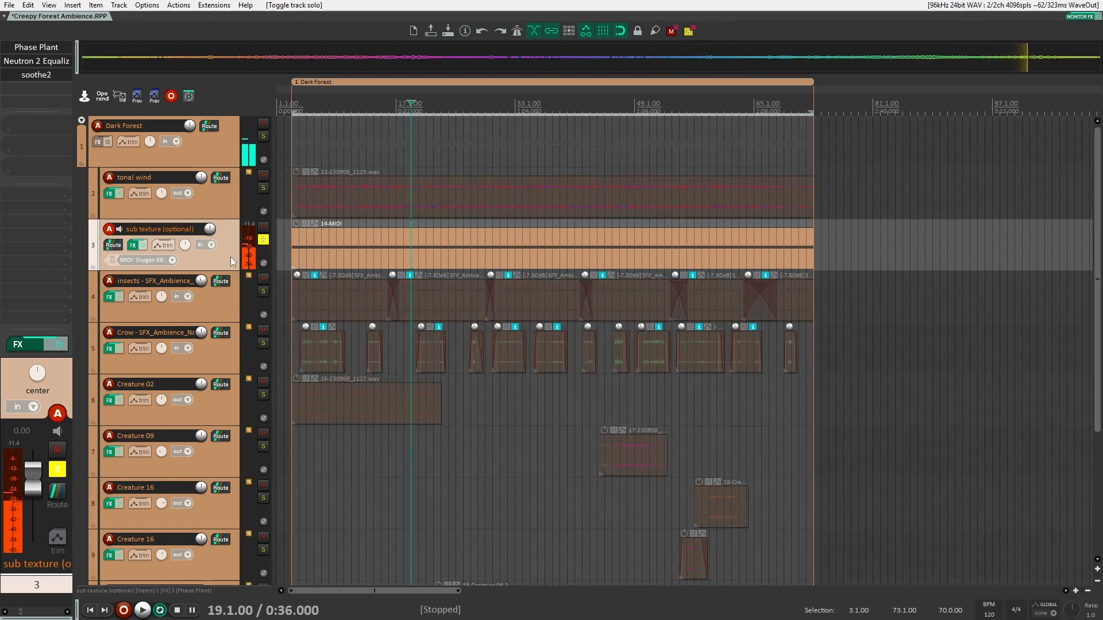
pyautogui.click(30, 49)
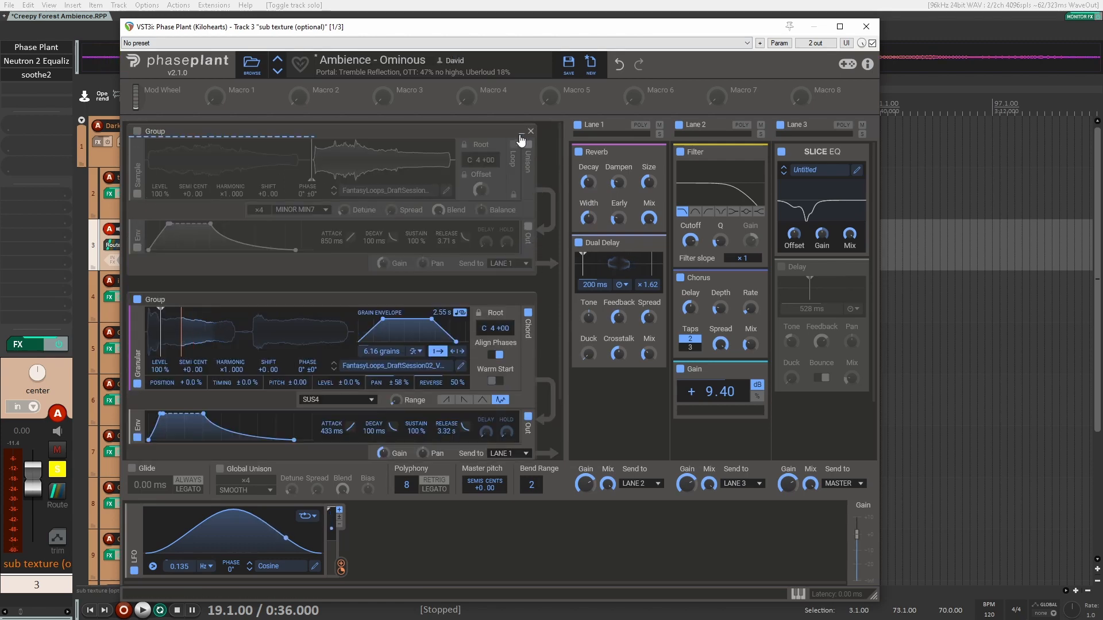
pyautogui.scroll(-3, 487, 224)
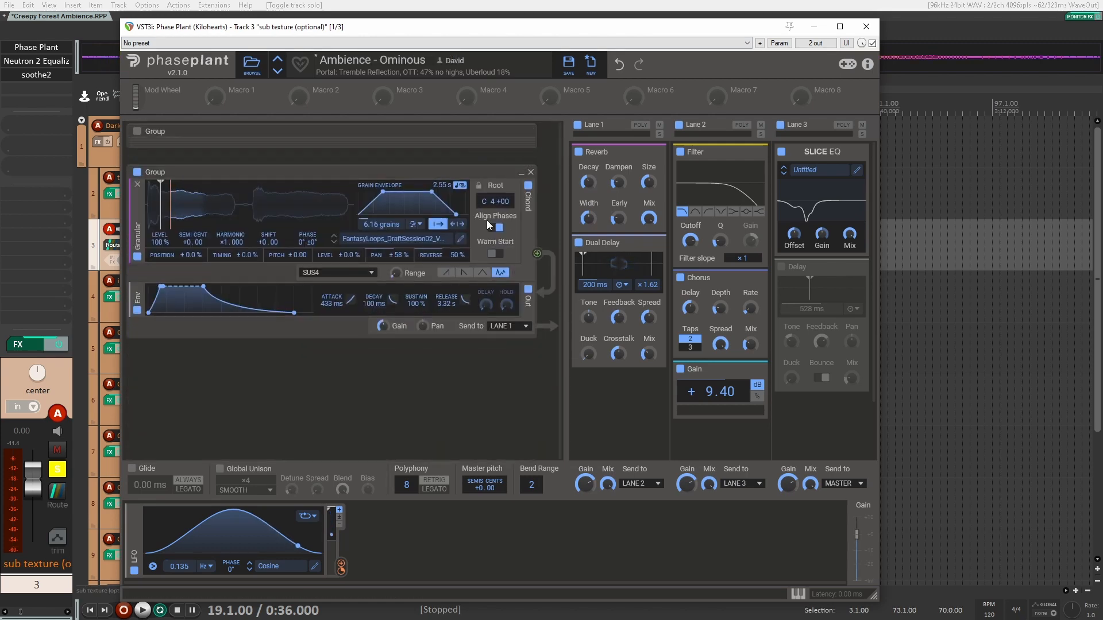
# Disable Lanes 1, 2 and 3 of the sub texture patch and compare the dry granular sound with Chord off and on.
pyautogui.click(577, 125)
pyautogui.click(679, 125)
pyautogui.click(780, 125)
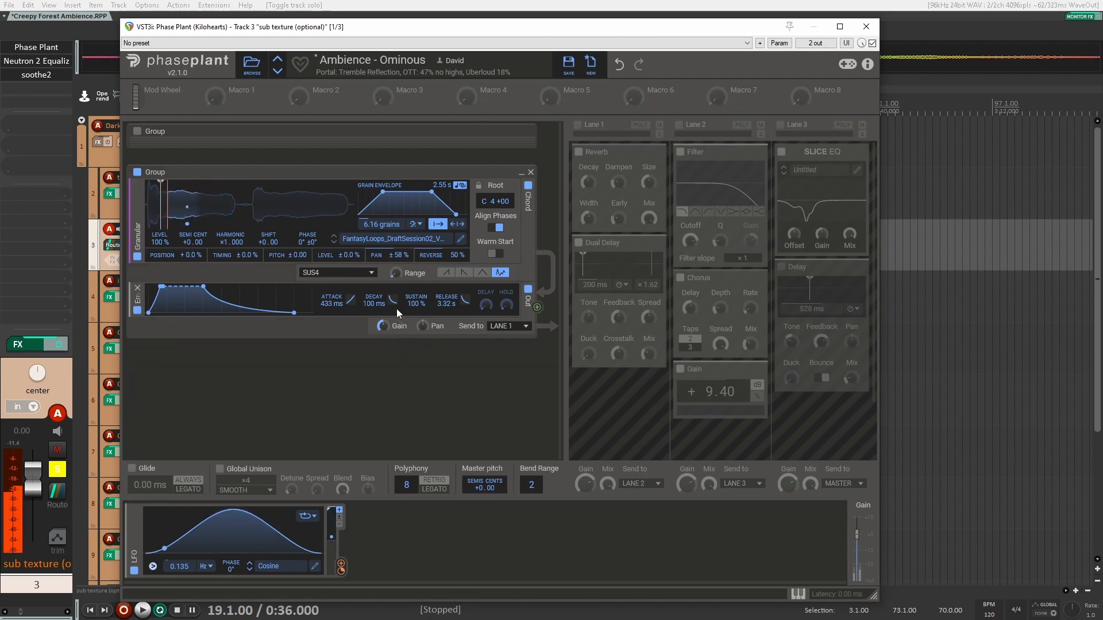
pyautogui.click(528, 189)
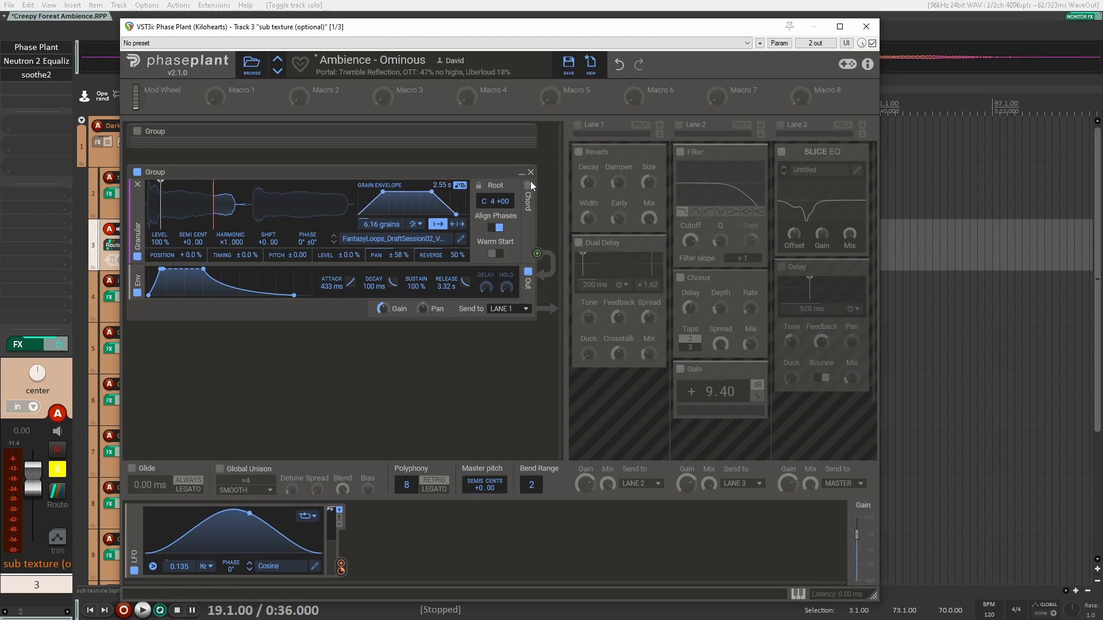
pyautogui.click(529, 190)
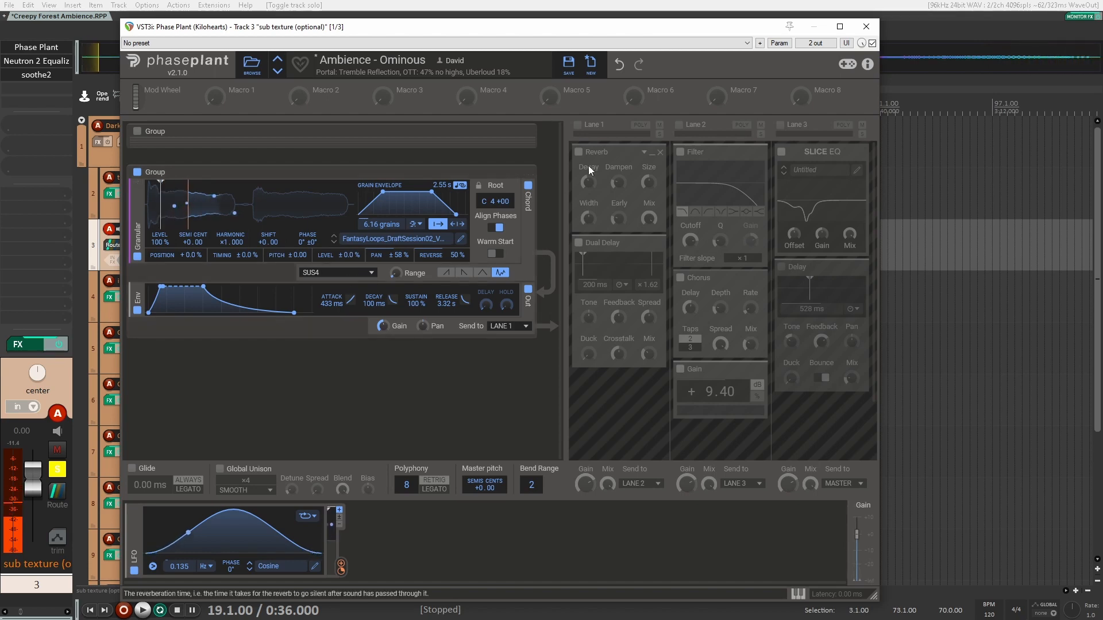
# Re-enable Lane 1 and audition its Reverb and Dual Delay by switching each off and back on during playback.
pyautogui.click(583, 126)
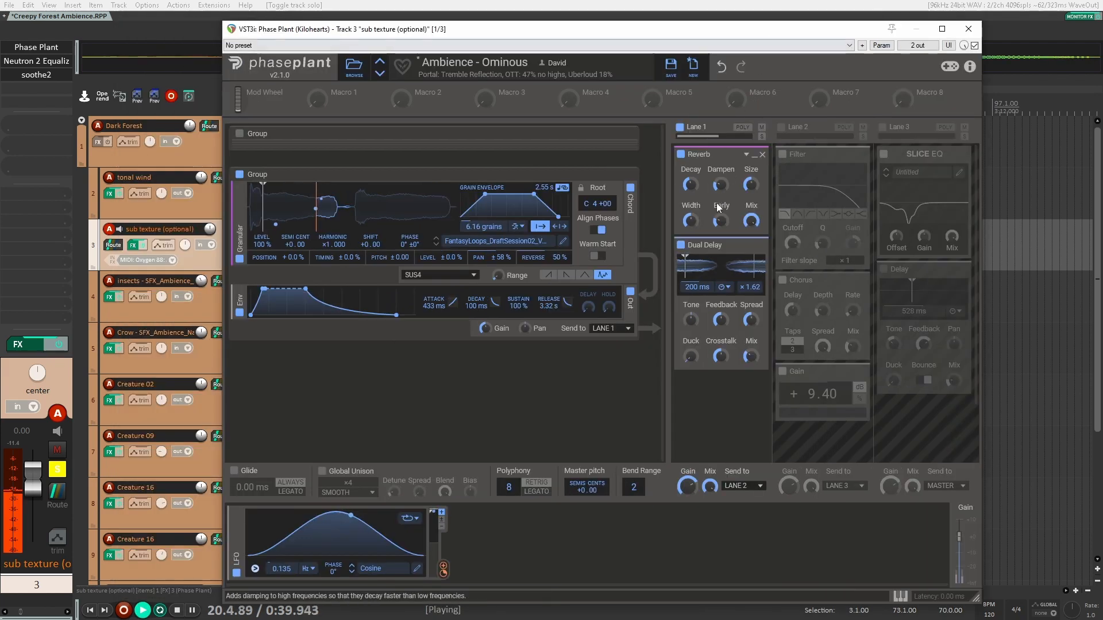
pyautogui.click(681, 245)
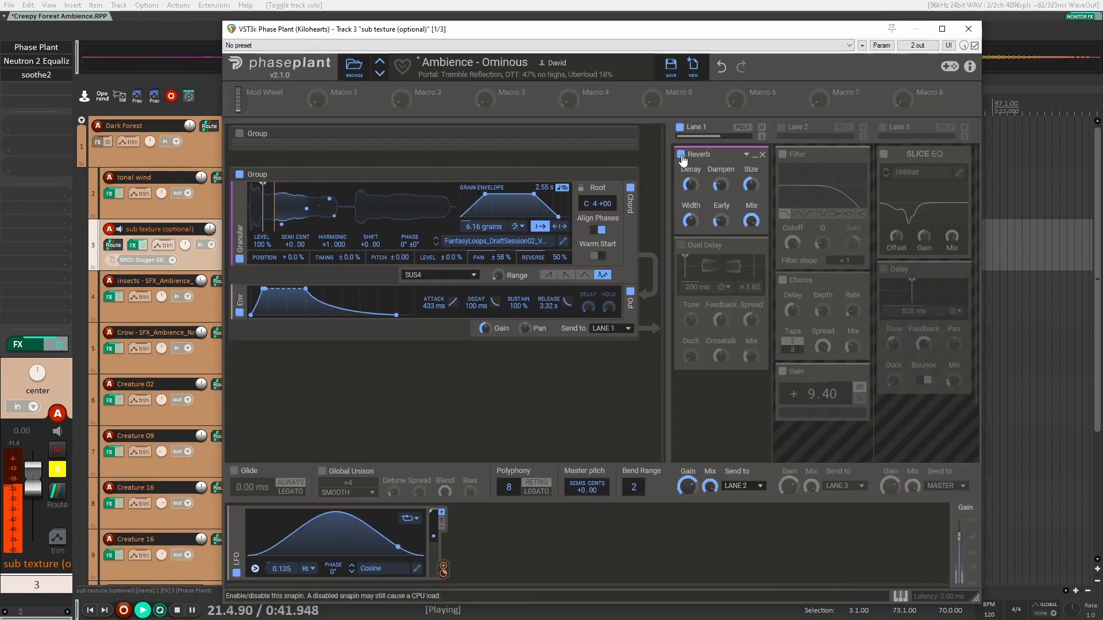
pyautogui.click(682, 155)
pyautogui.click(681, 155)
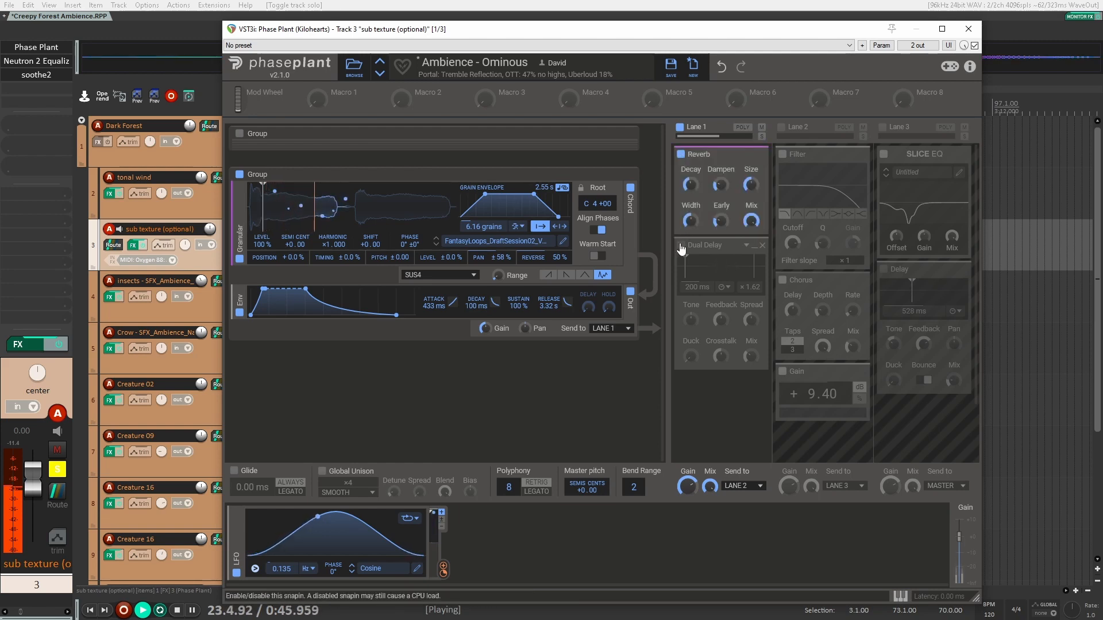
pyautogui.click(682, 245)
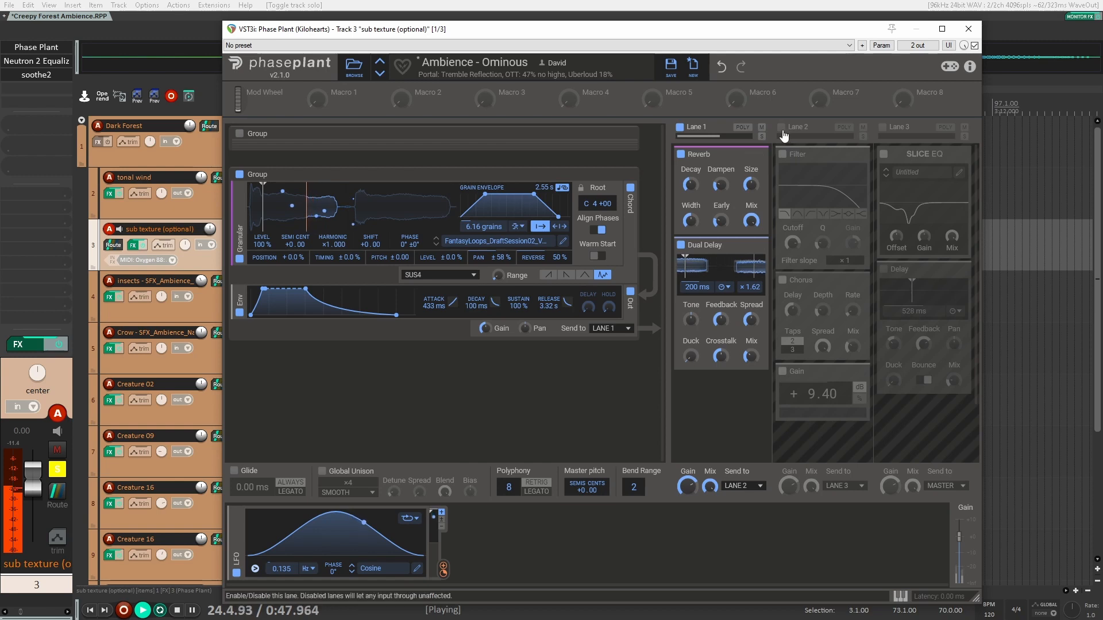
pyautogui.press('space')
# Re-enable Lane 2 and audition its Filter with Chorus and Gain off, restoring the Chorus during playback.
pyautogui.moveTo(678, 38); pyautogui.dragTo(638, 47)
pyautogui.click(763, 138)
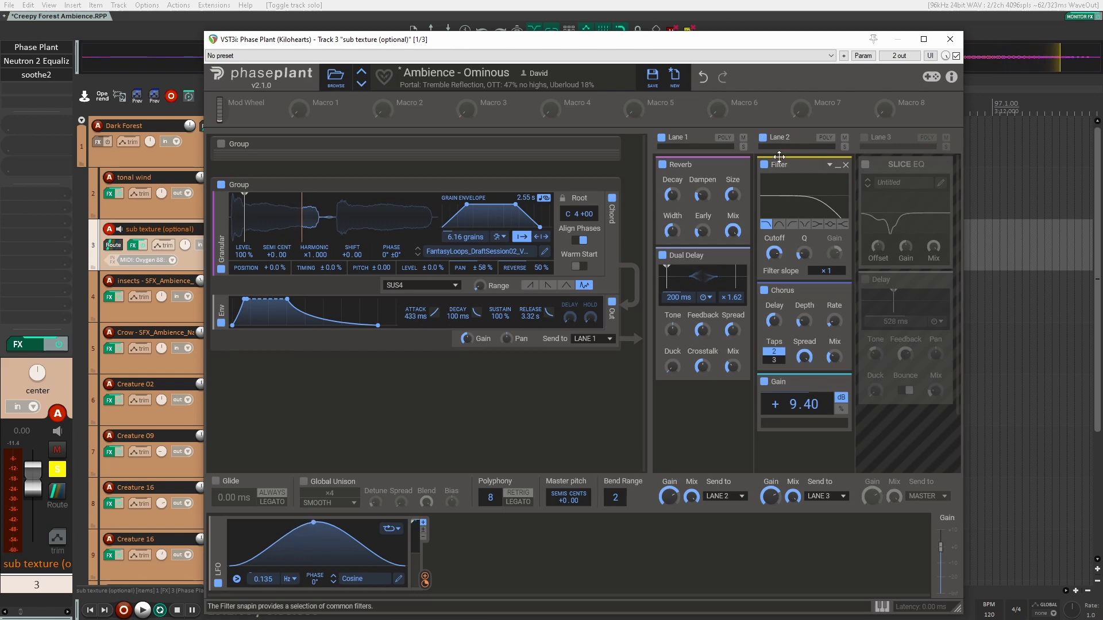
pyautogui.click(765, 290)
pyautogui.press('space')
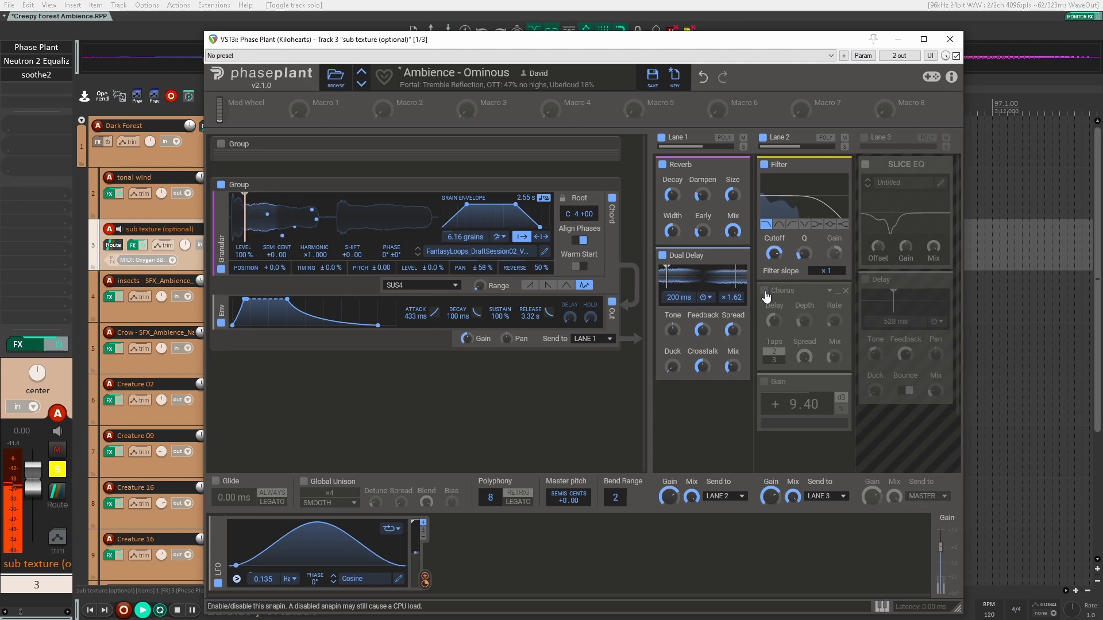
pyautogui.click(765, 292)
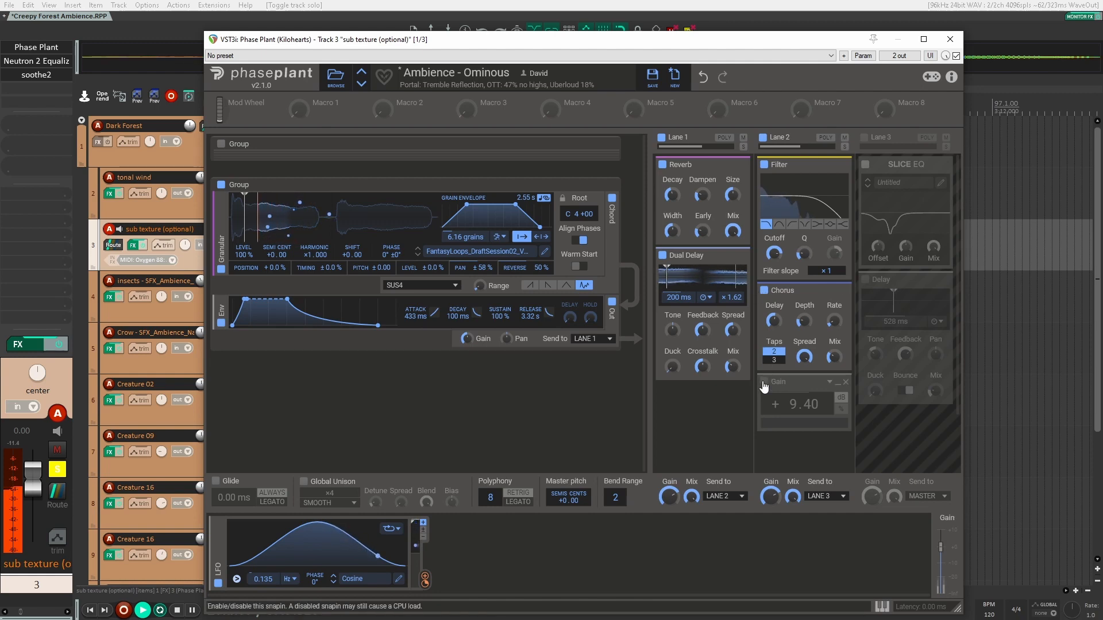
# Switch Lane 2's +9.40 dB Gain back on and re-enable Lane 3 with the Slice EQ.
pyautogui.press('space')
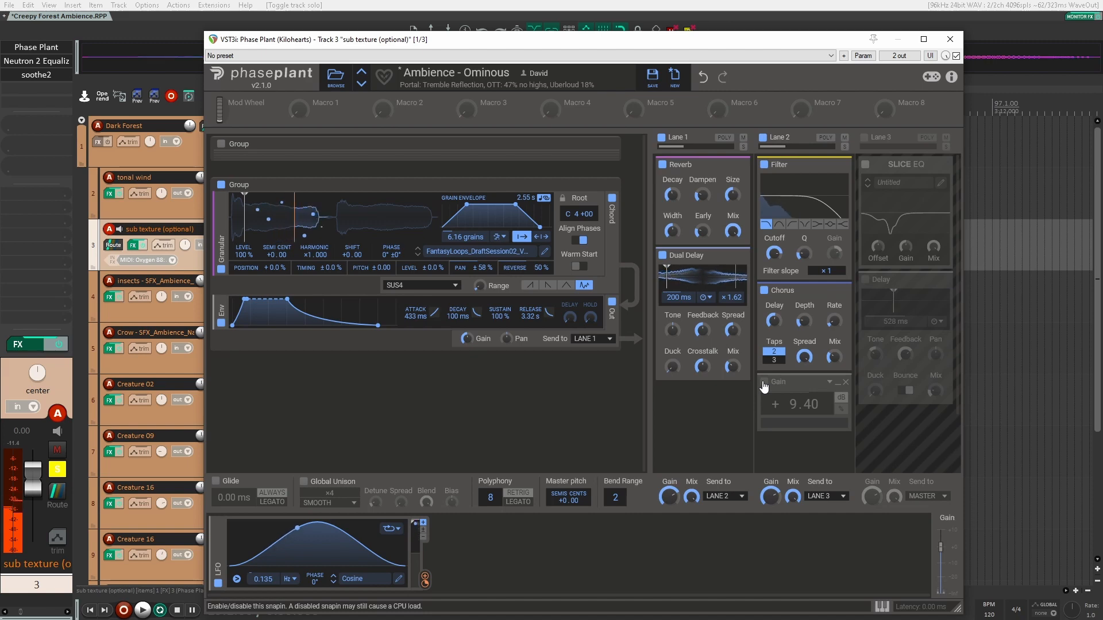
pyautogui.click(764, 383)
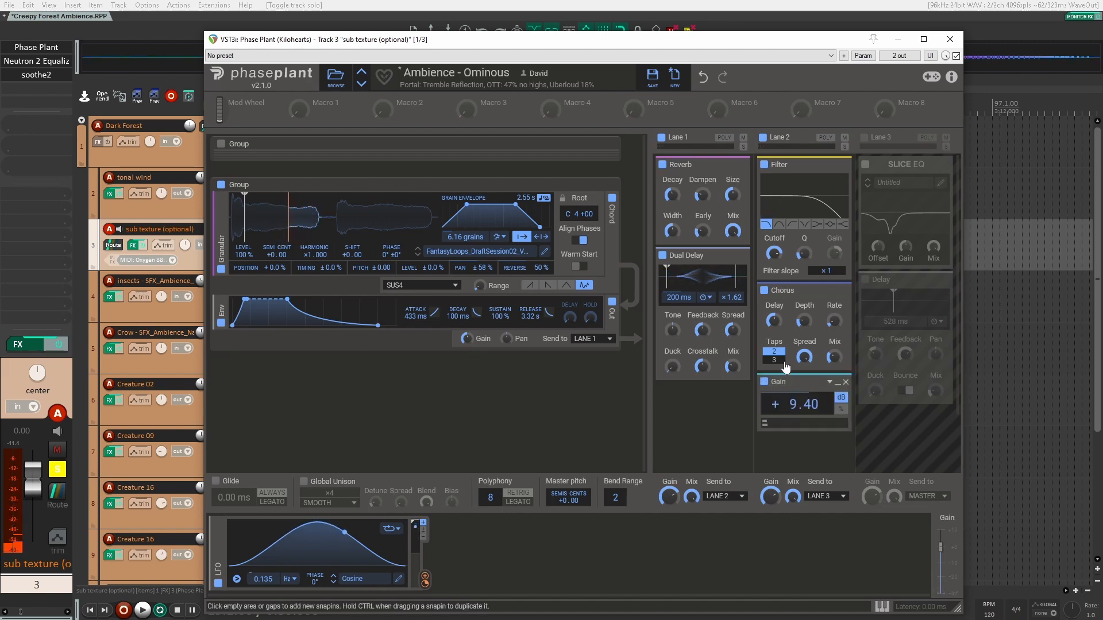
pyautogui.click(865, 137)
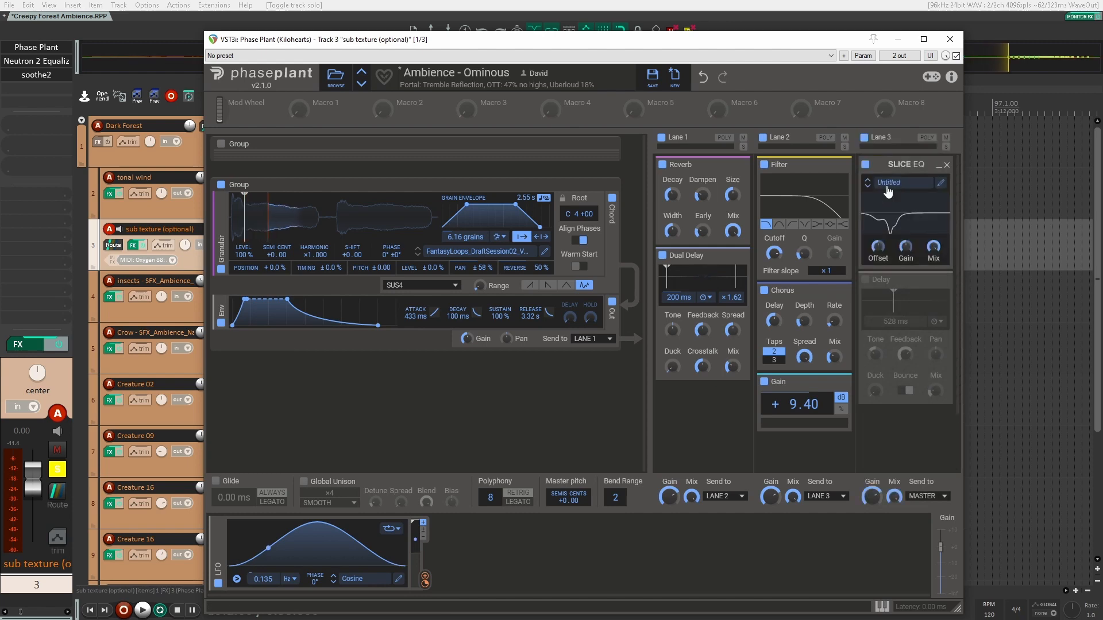
# Inspect Lane 3's Slice EQ curve in its full editor, and close both the editor and Phase Plant.
pyautogui.click(942, 185)
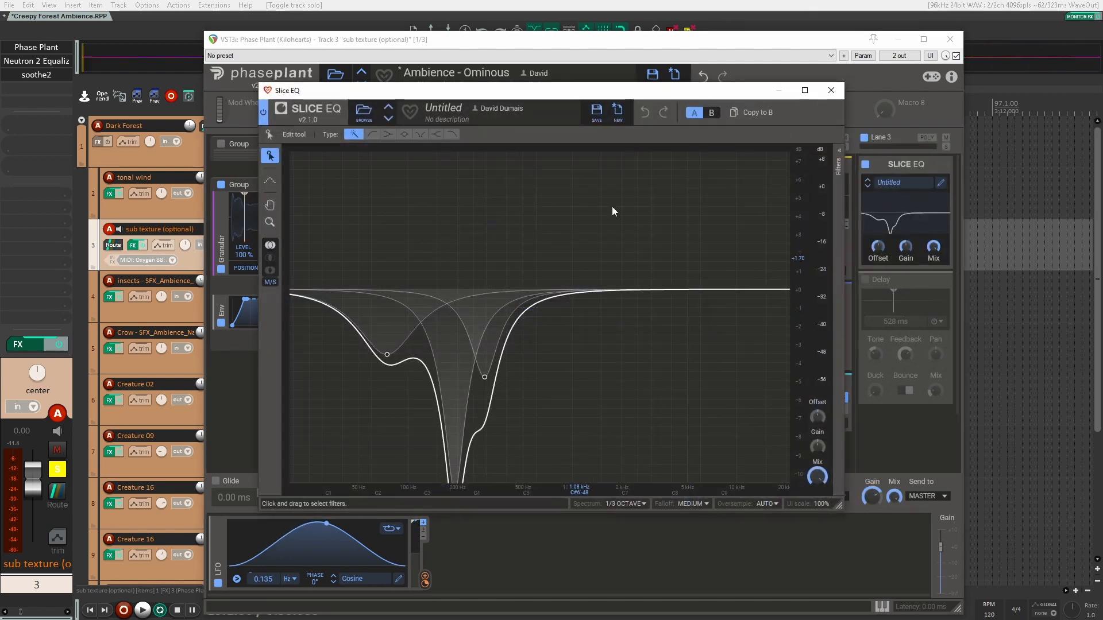
pyautogui.click(831, 90)
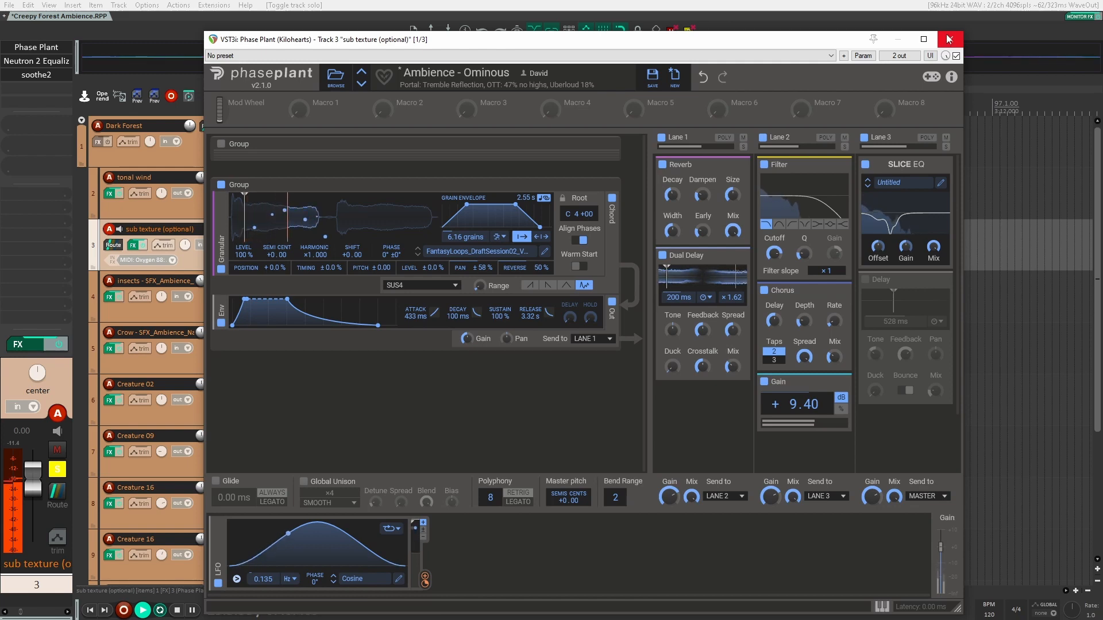
pyautogui.click(949, 39)
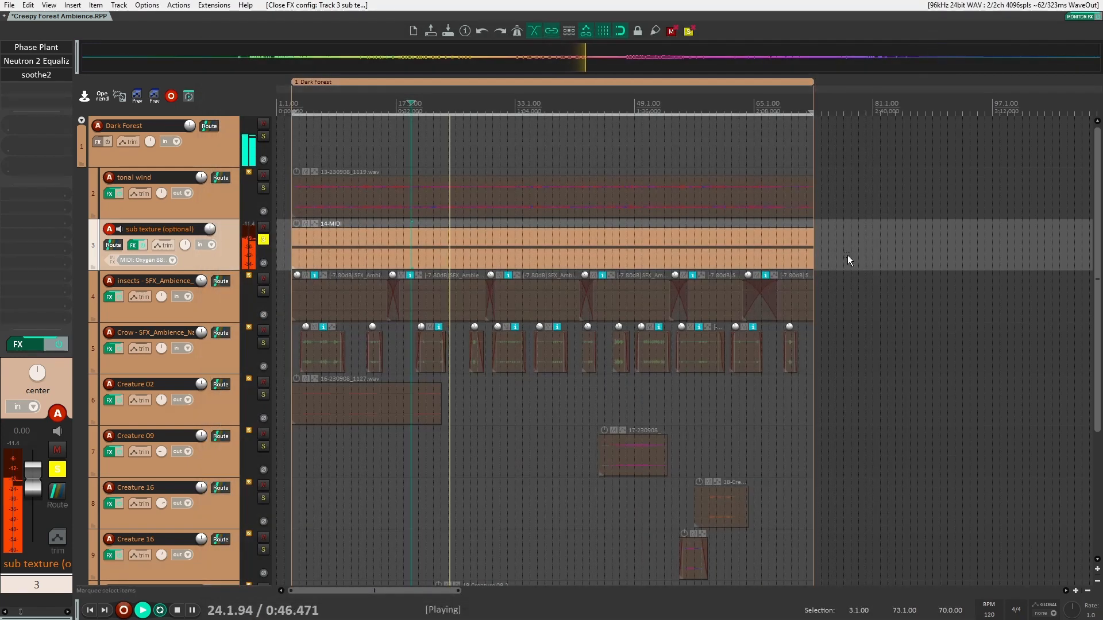
# Examine the low-shelf cut in the sub texture track's Neutron 2 Equalizer during playback, and stop playback.
pyautogui.click(39, 60)
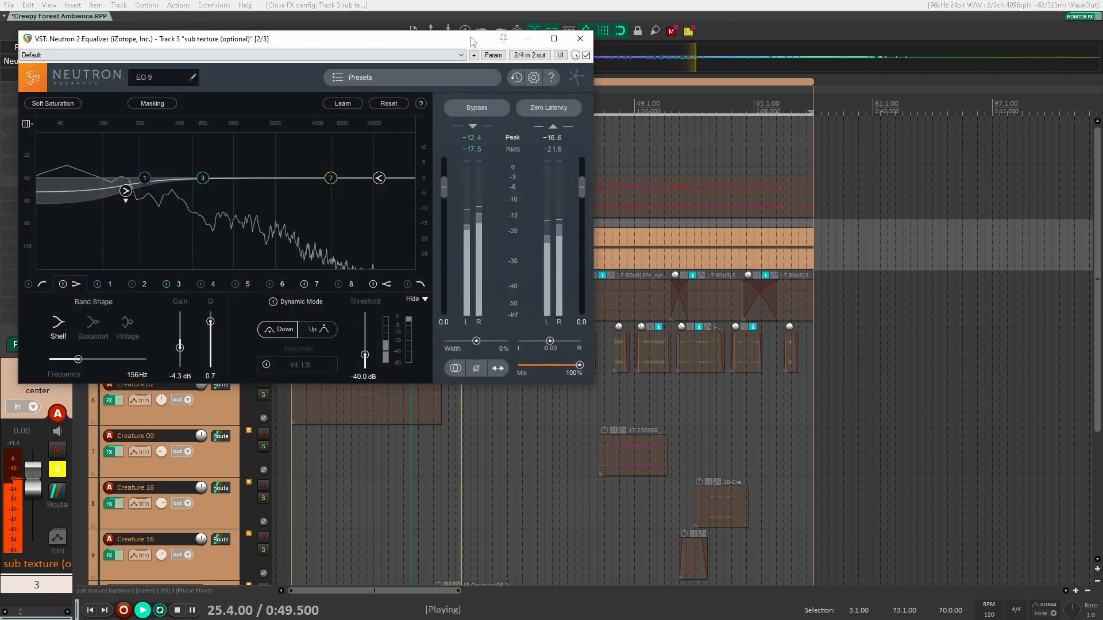
pyautogui.moveTo(472, 42); pyautogui.dragTo(907, 106)
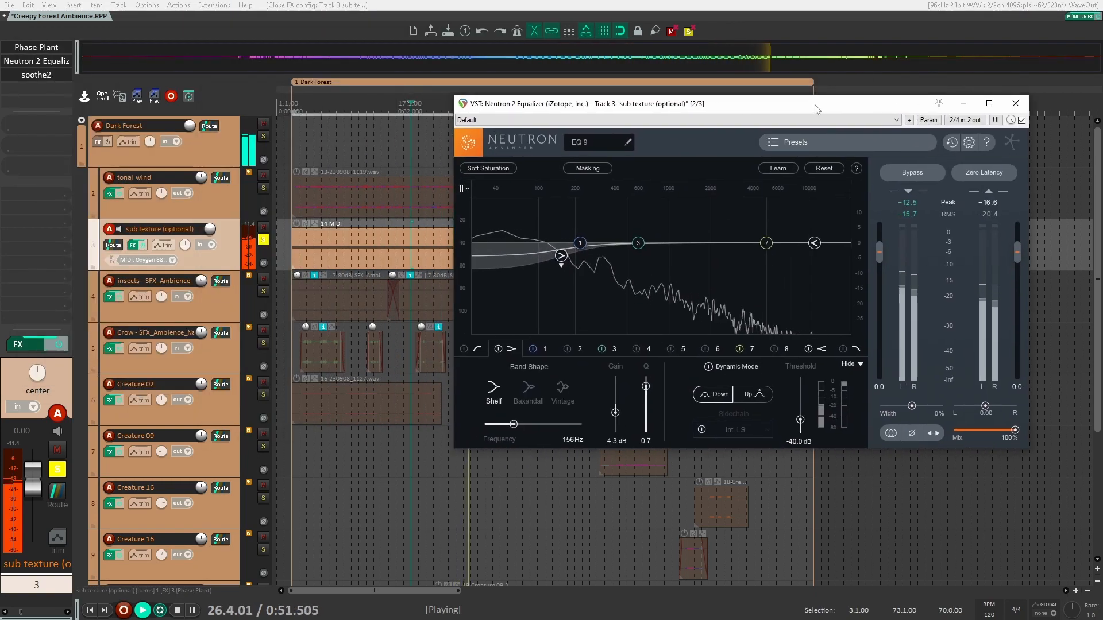
pyautogui.press('space')
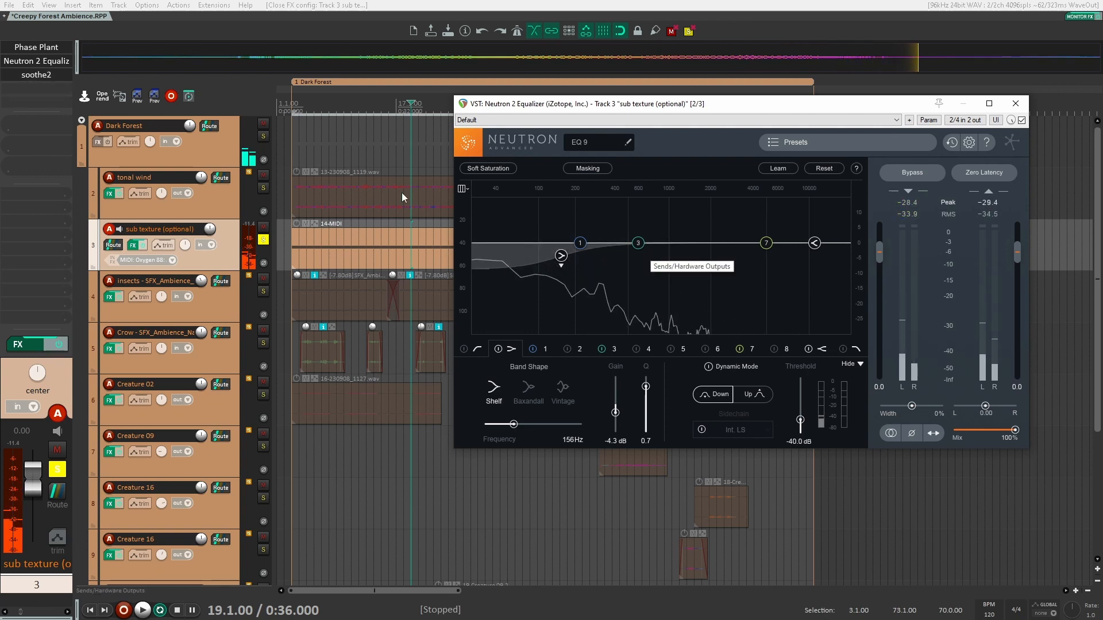
# Examine the sub texture track's soothe2 settings, and close the soothe2 and Neutron 2 Equalizer windows.
pyautogui.click(36, 78)
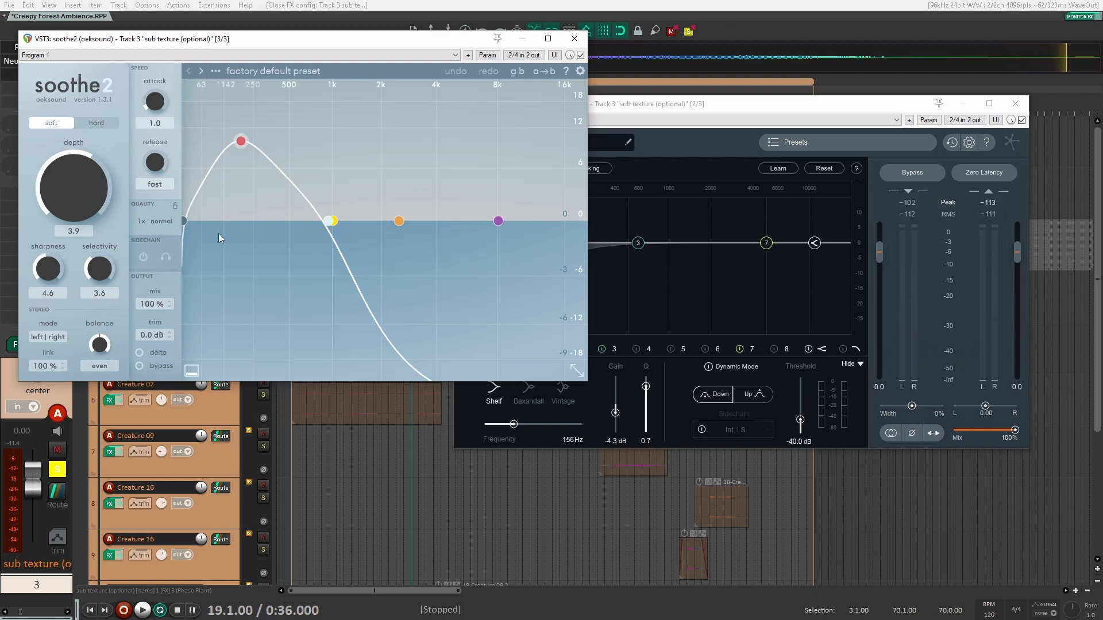
pyautogui.click(575, 39)
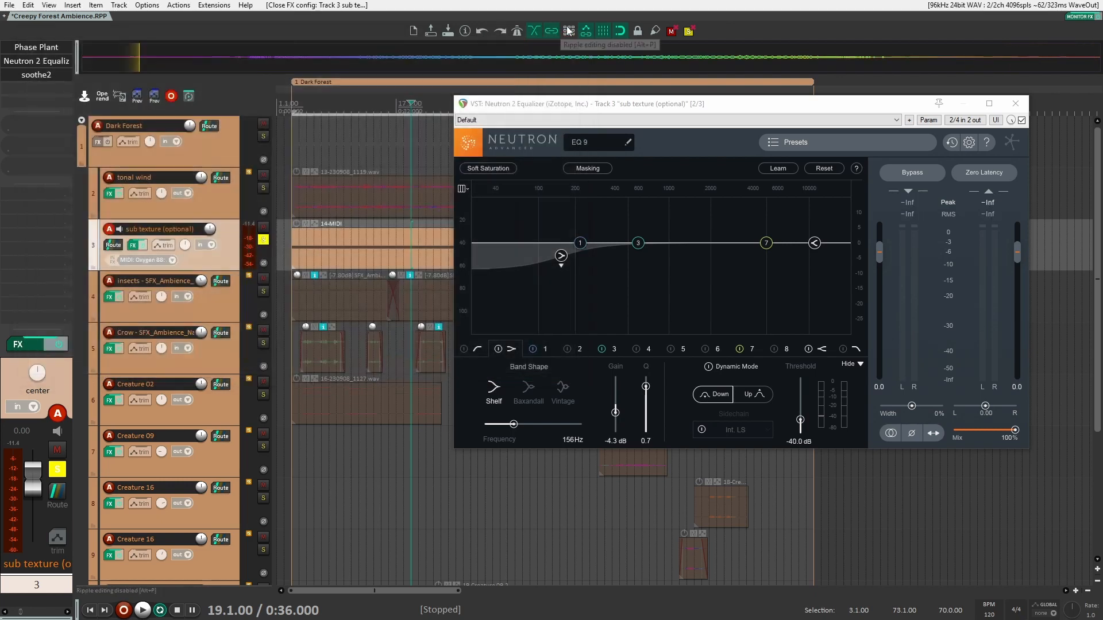
pyautogui.click(1018, 104)
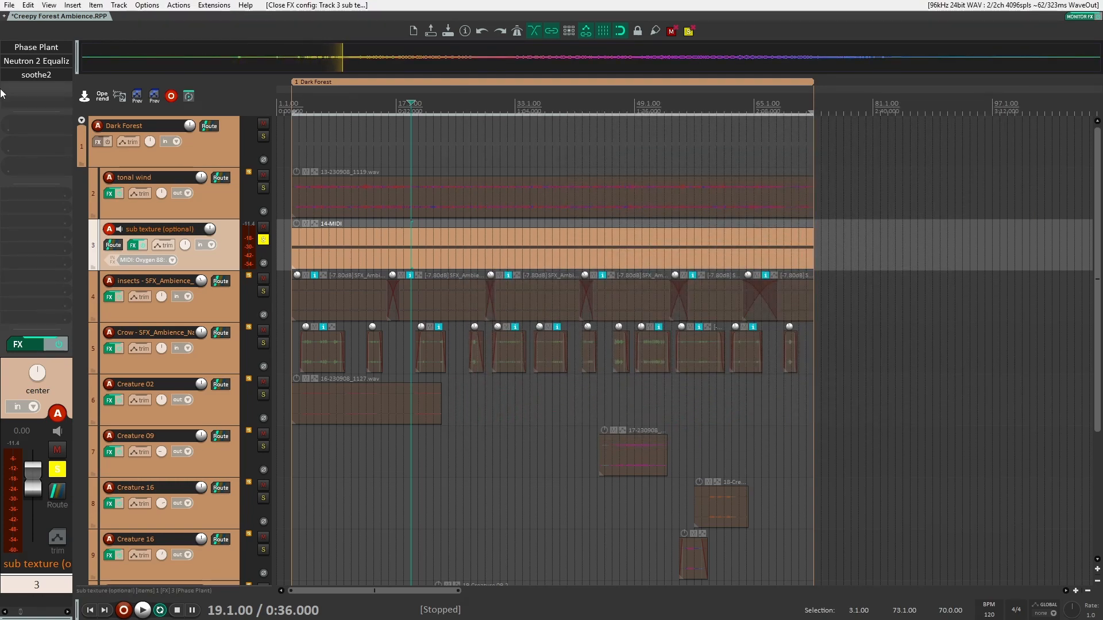
pyautogui.click(25, 76)
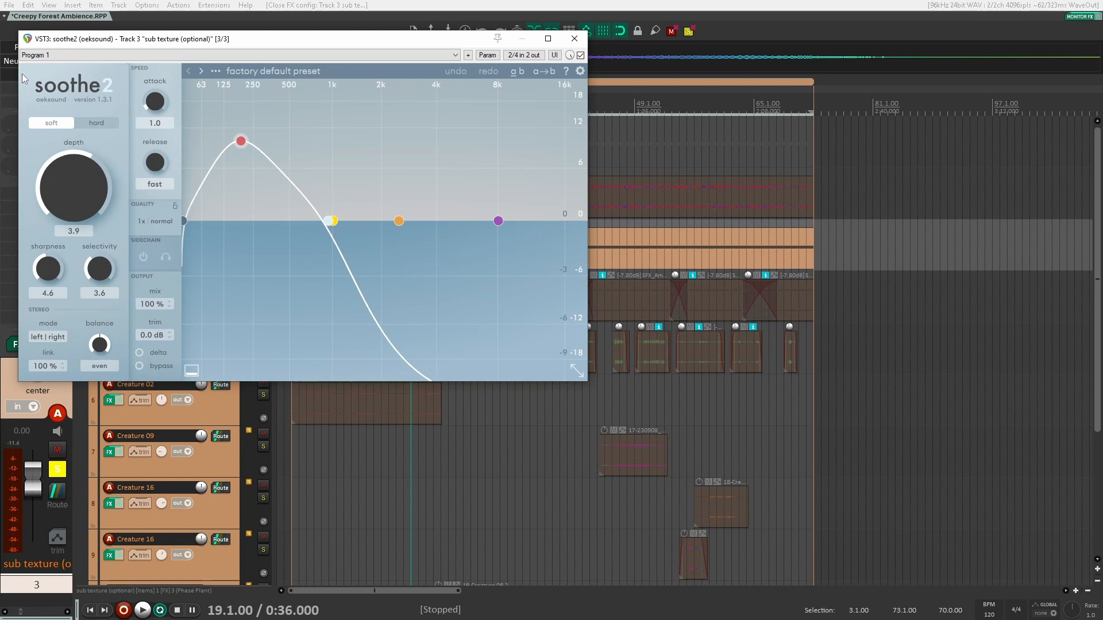
pyautogui.click(573, 38)
# Solo the tonal wind and sub texture tracks together and listen to the two layers combined.
pyautogui.click(265, 241)
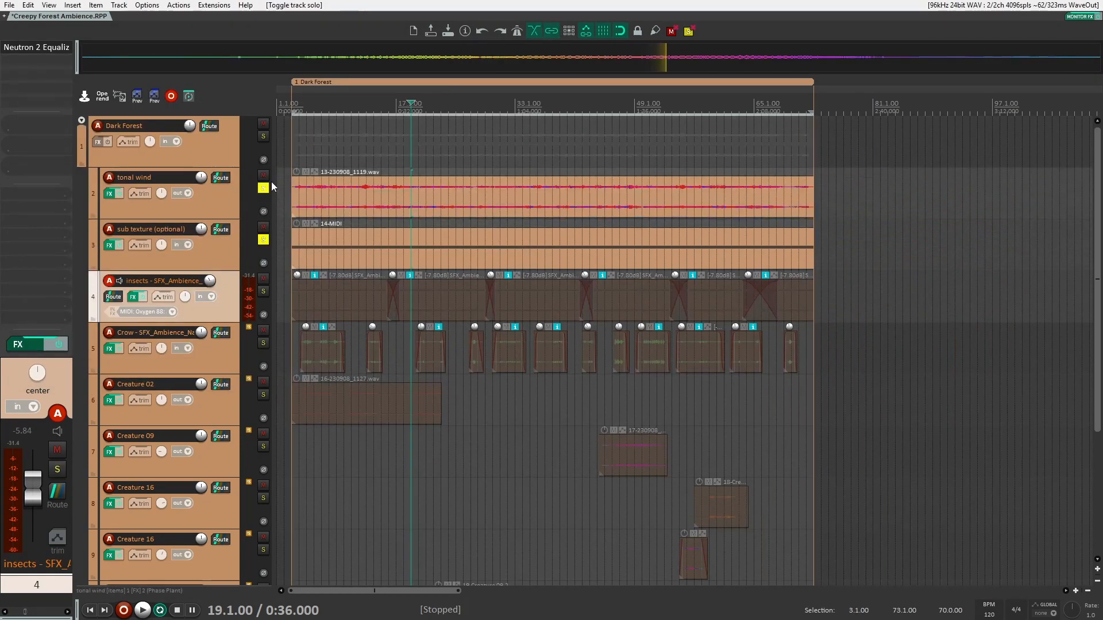
pyautogui.press('space')
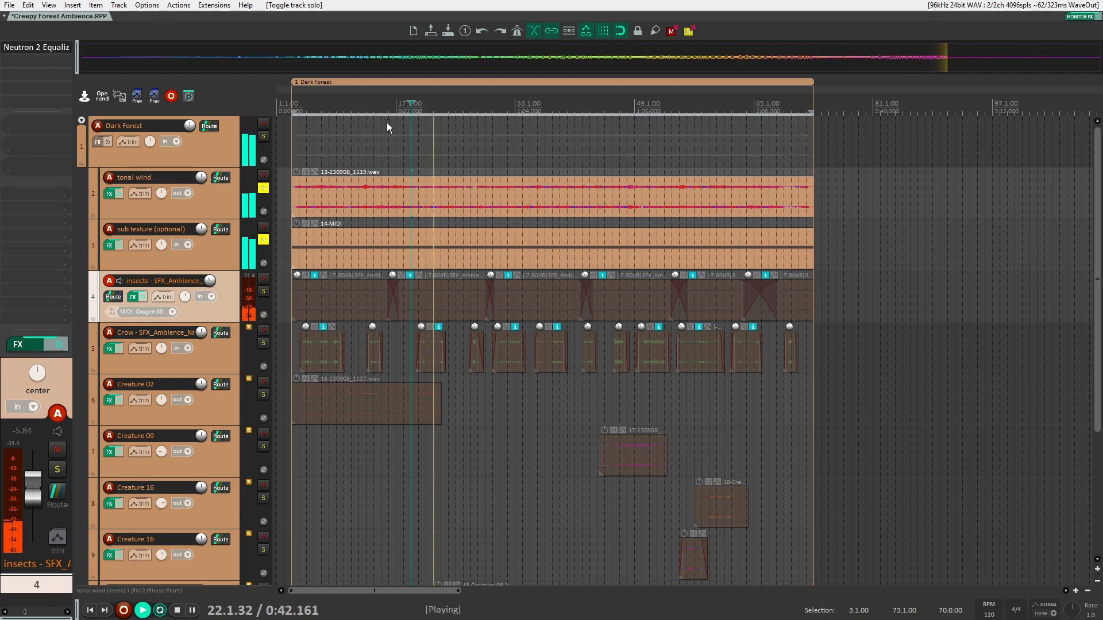
pyautogui.press('space')
# Unsolo the sub texture and tonal wind tracks, and solo the insects track.
pyautogui.click(263, 240)
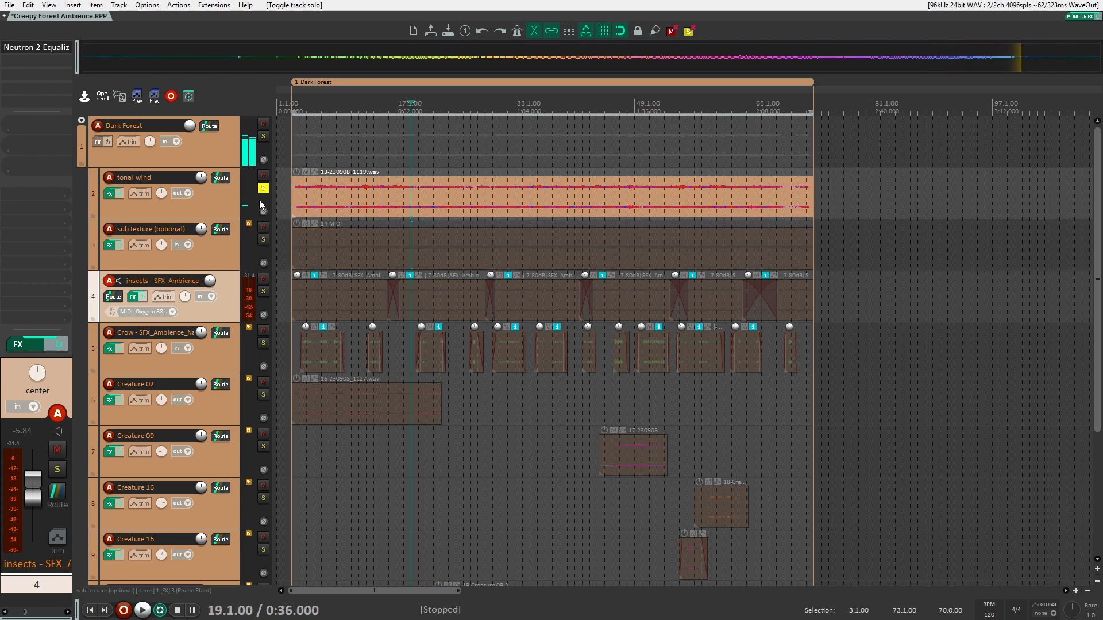
pyautogui.click(263, 187)
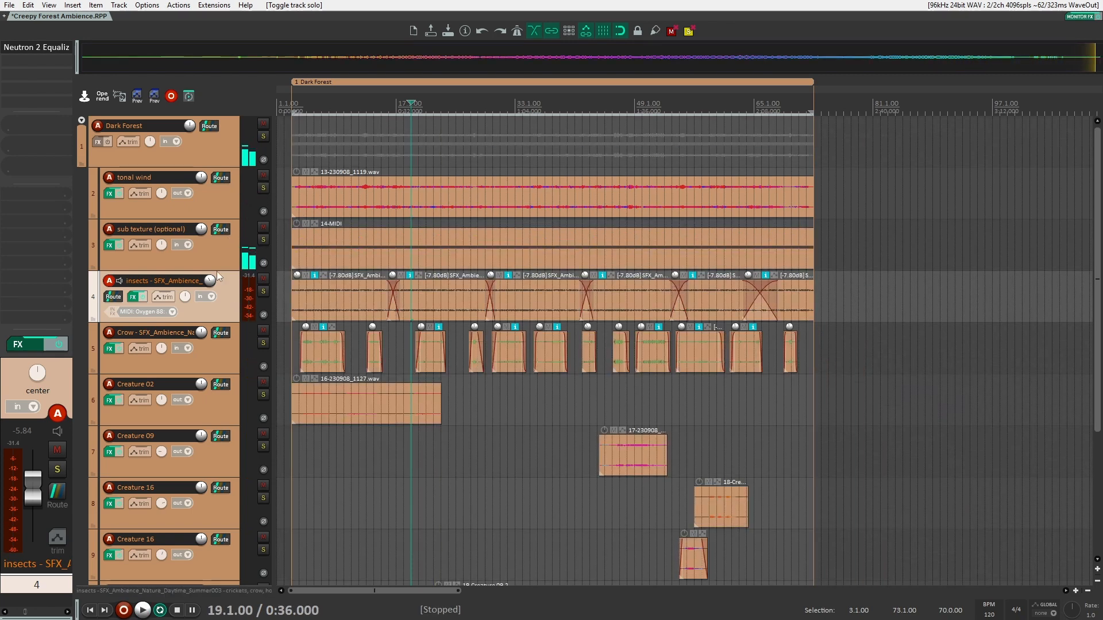
pyautogui.click(262, 292)
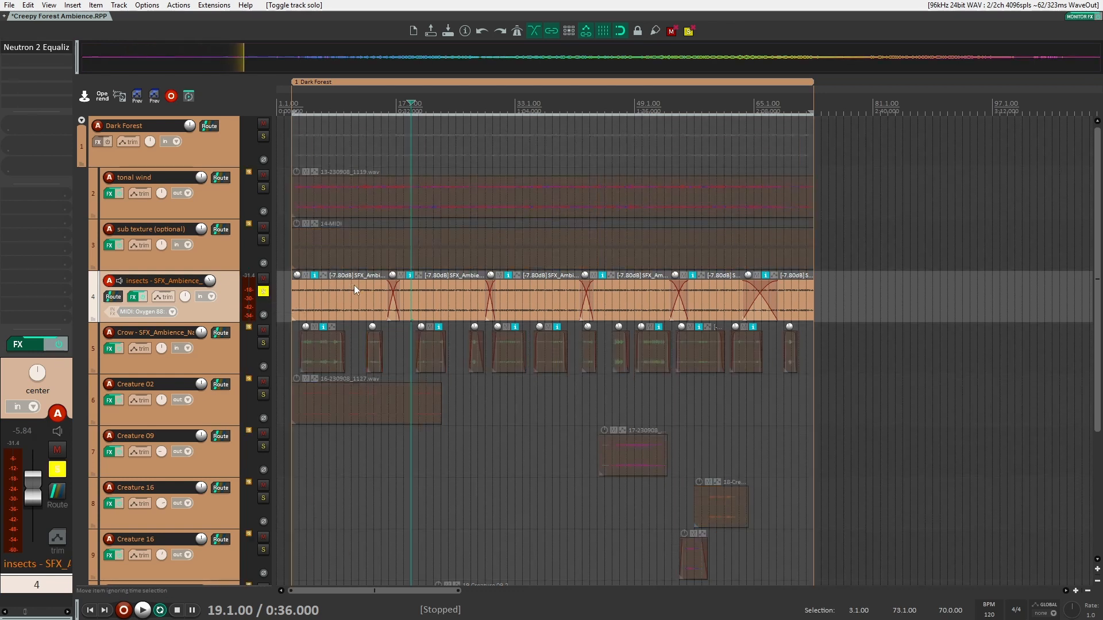
# Bypass the insects track's Neutron 2 Equalizer and play the untreated recording from 8.1.00.
pyautogui.click(343, 265)
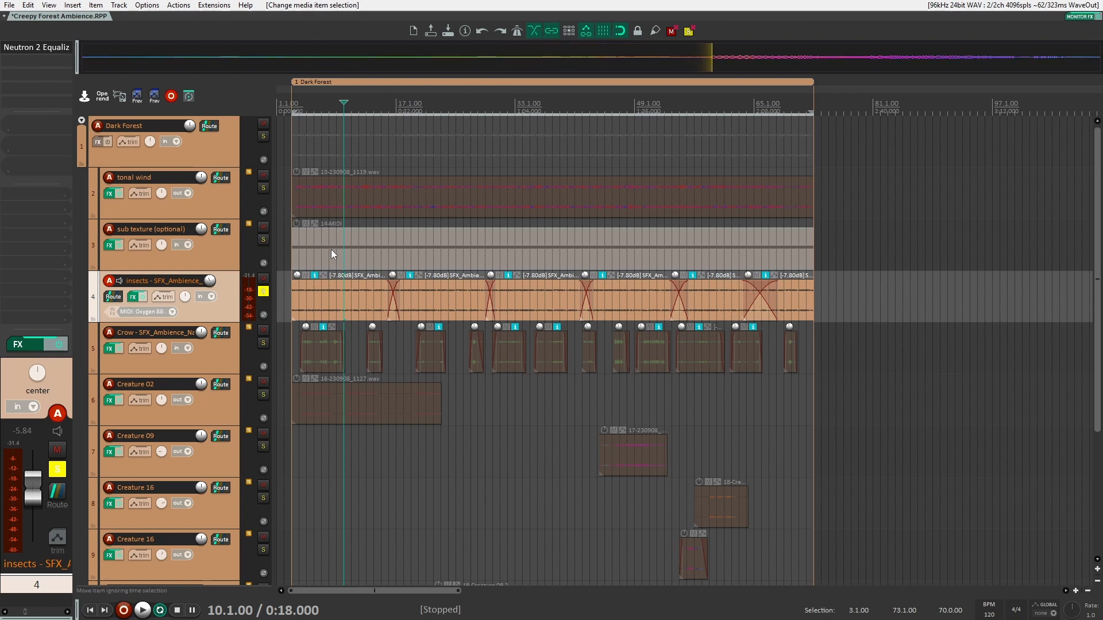
pyautogui.click(328, 250)
pyautogui.click(210, 311)
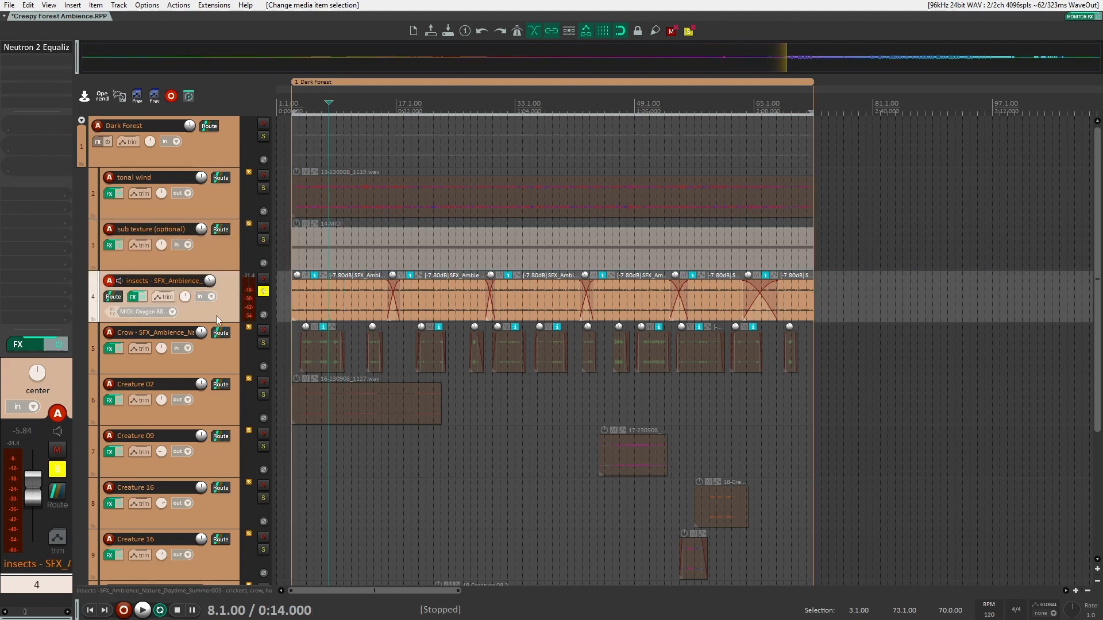
pyautogui.keyDown('shift'); pyautogui.click(54, 48); pyautogui.keyUp('shift')
pyautogui.press('space')
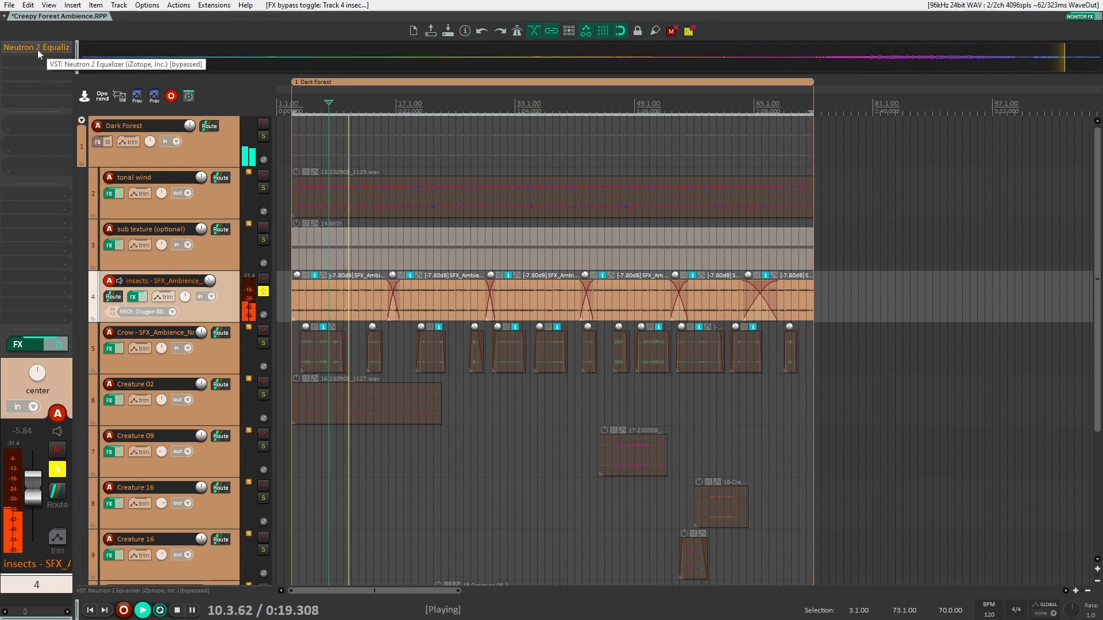
# Re-enable the insects track's Neutron 2 Equalizer during playback to compare, and stop and close the equalizer.
pyautogui.click(37, 50)
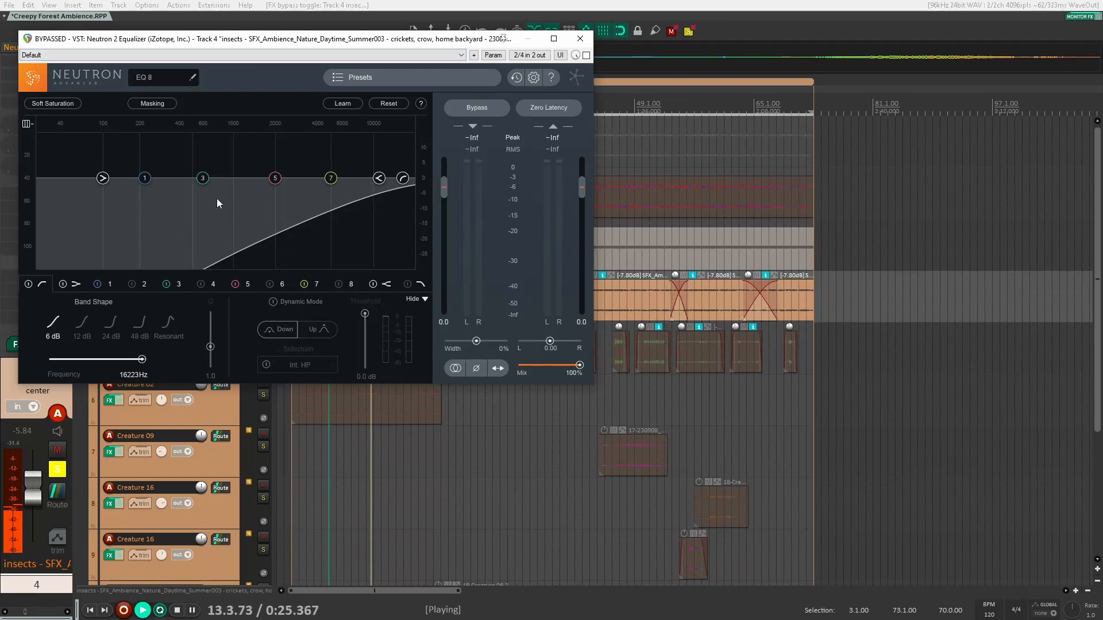
pyautogui.click(586, 55)
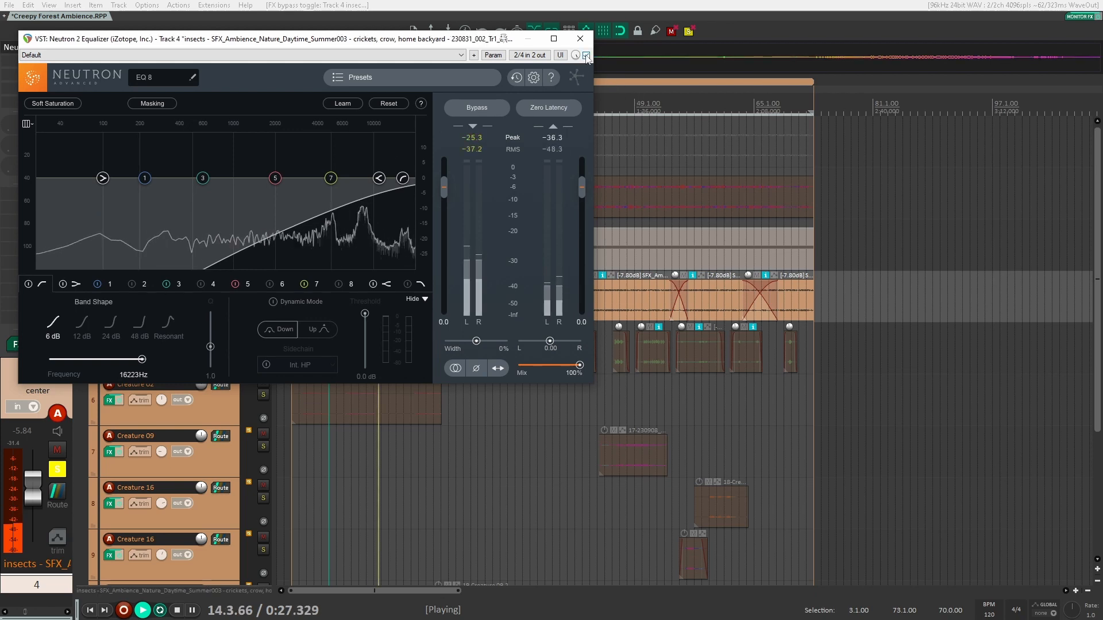
pyautogui.press('space')
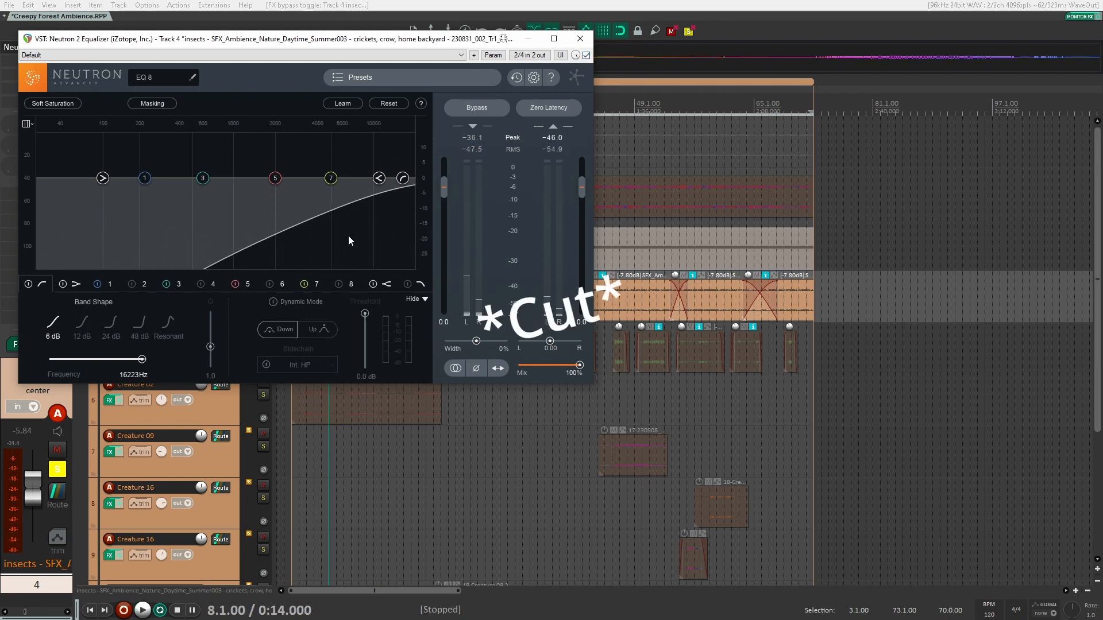
pyautogui.click(580, 38)
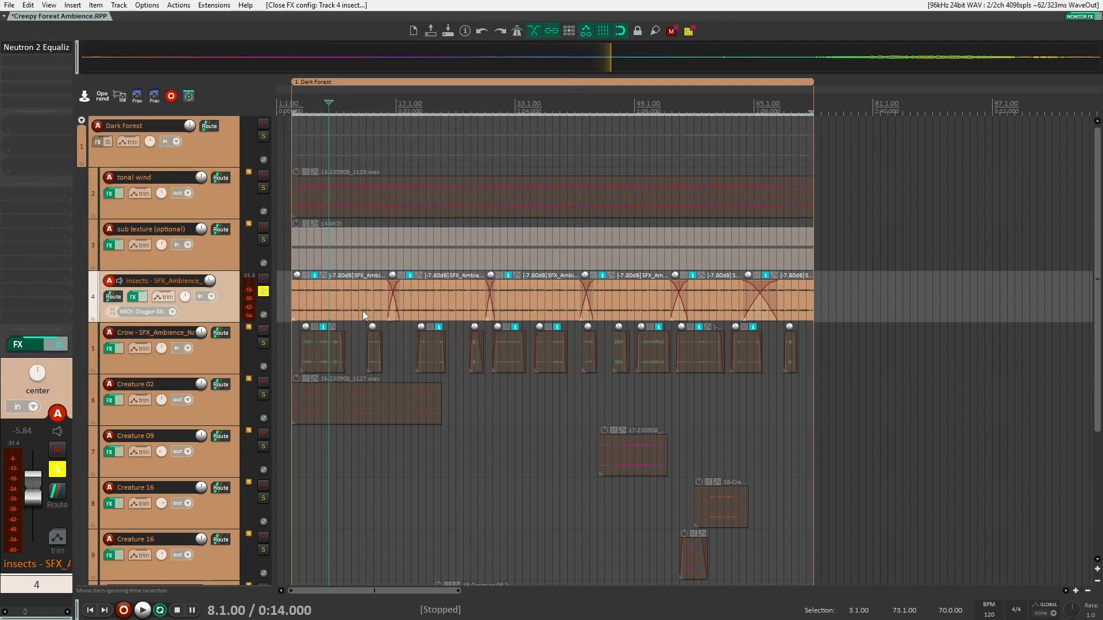
# Reopen the insects equalizer, move its window clear of the track list to examine the high-pass curve, and close it.
pyautogui.click(67, 54)
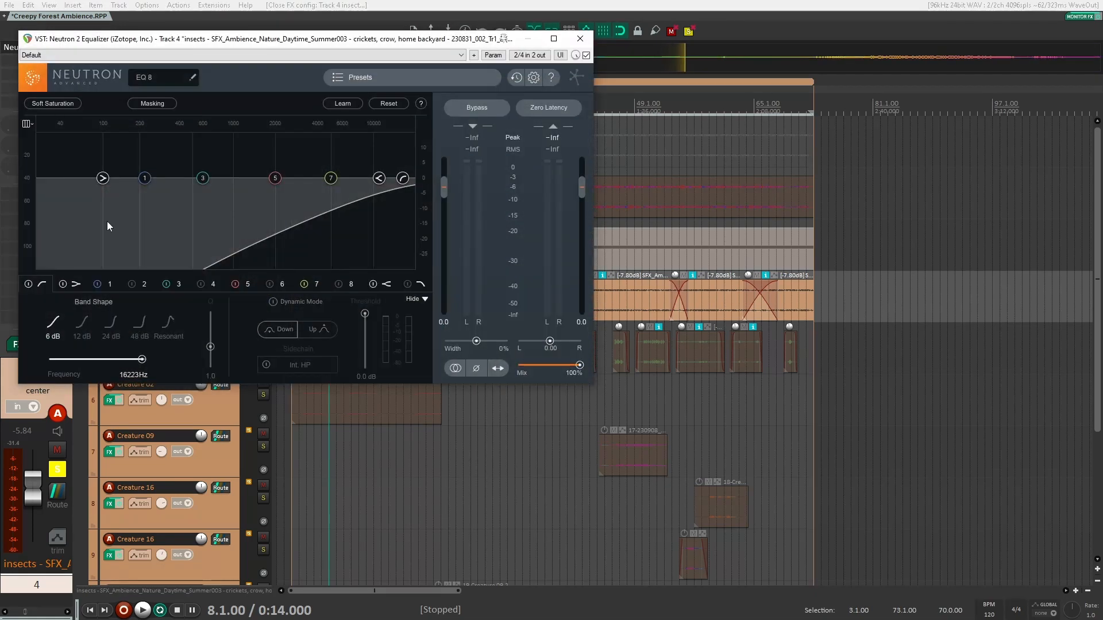
pyautogui.click(736, 254)
pyautogui.moveTo(445, 40); pyautogui.dragTo(810, 287)
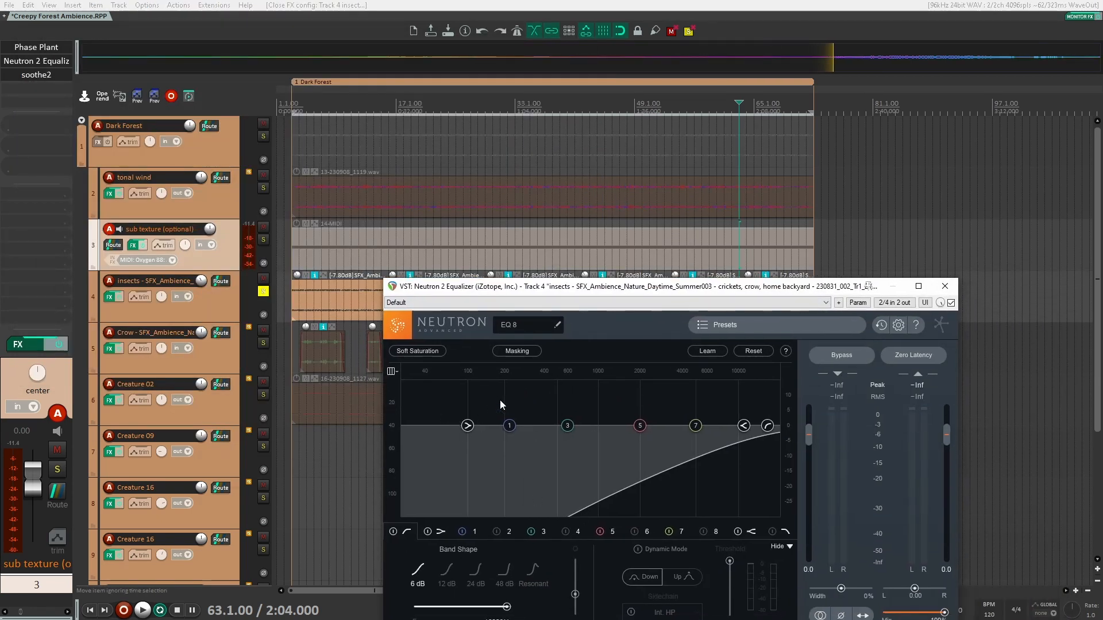
pyautogui.moveTo(661, 290); pyautogui.dragTo(634, 253)
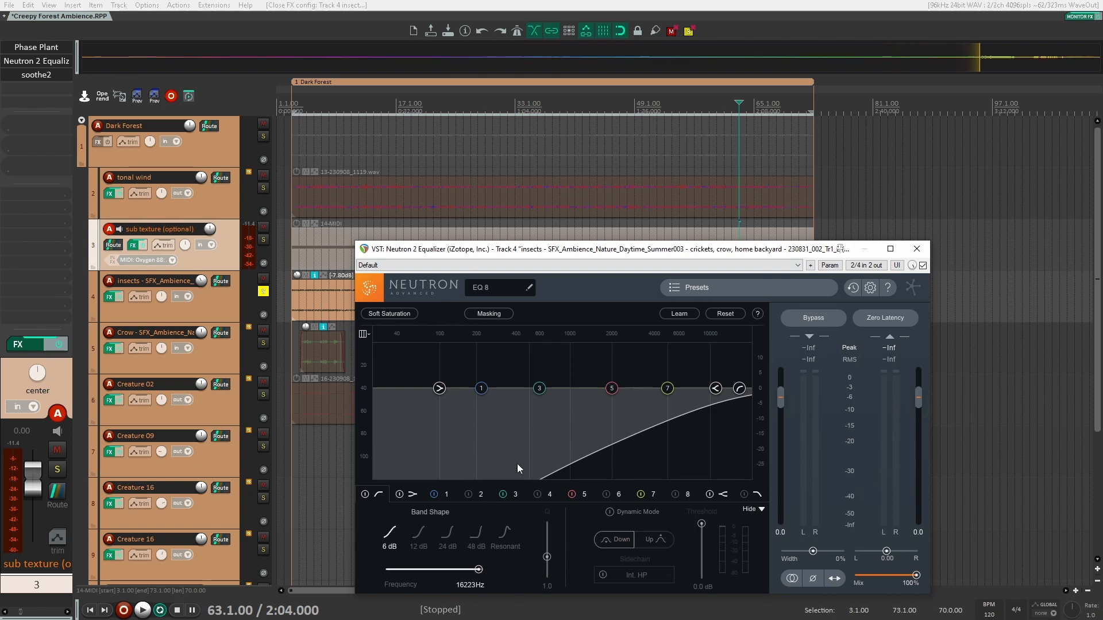
pyautogui.click(917, 249)
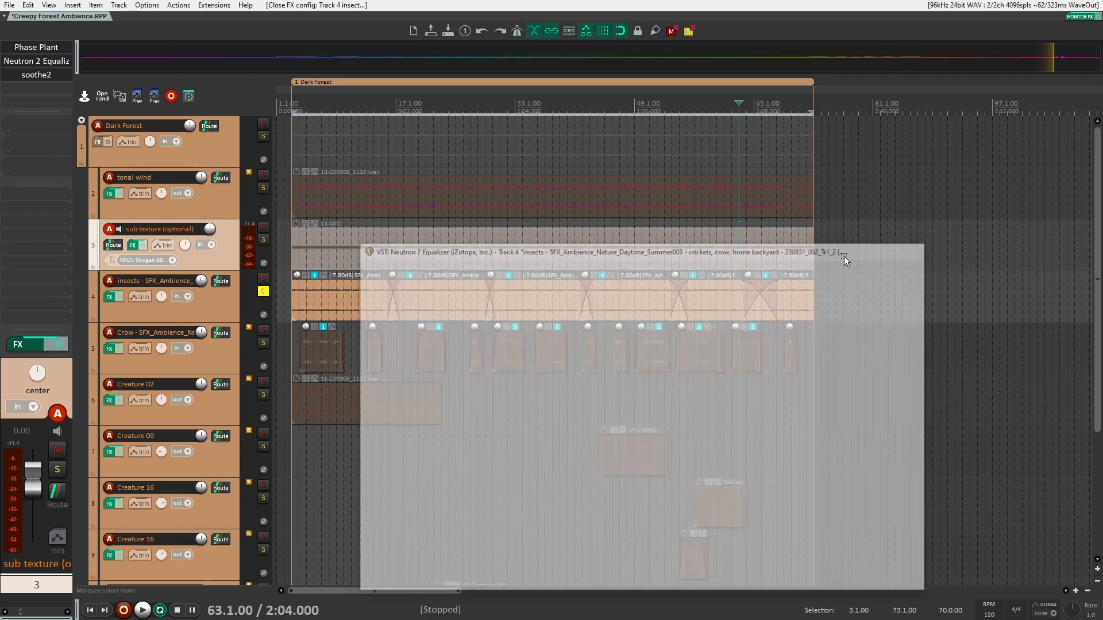
# Solo tonal wind, sub texture and insects, play the three layers together from 20.1.00, and clear all track solos.
pyautogui.click(263, 292)
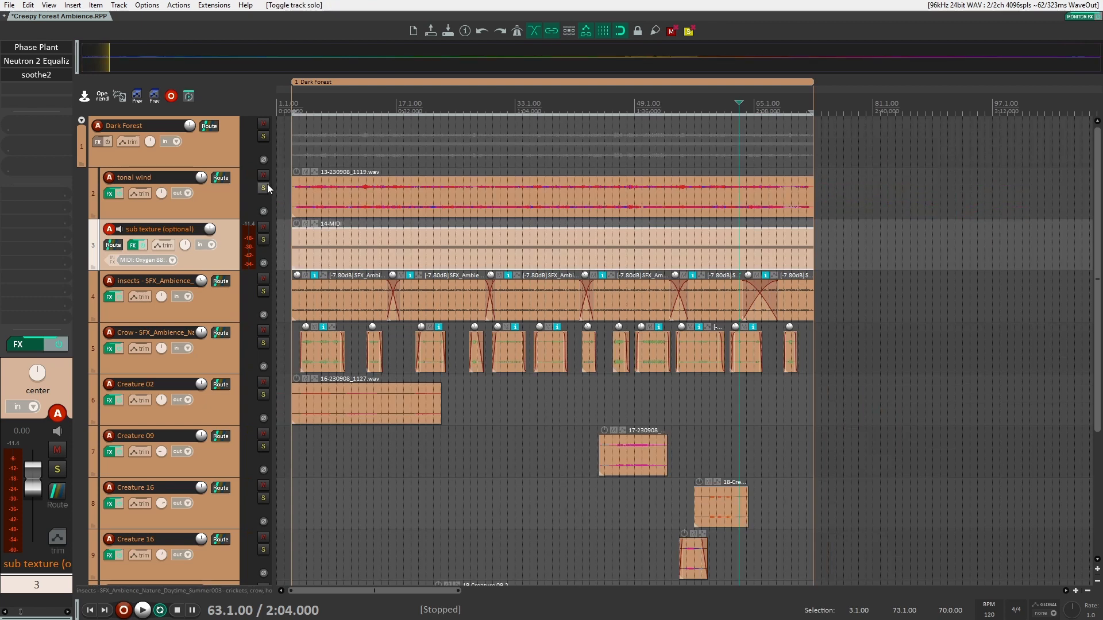
pyautogui.click(264, 188)
pyautogui.click(263, 239)
pyautogui.click(263, 292)
pyautogui.click(419, 158)
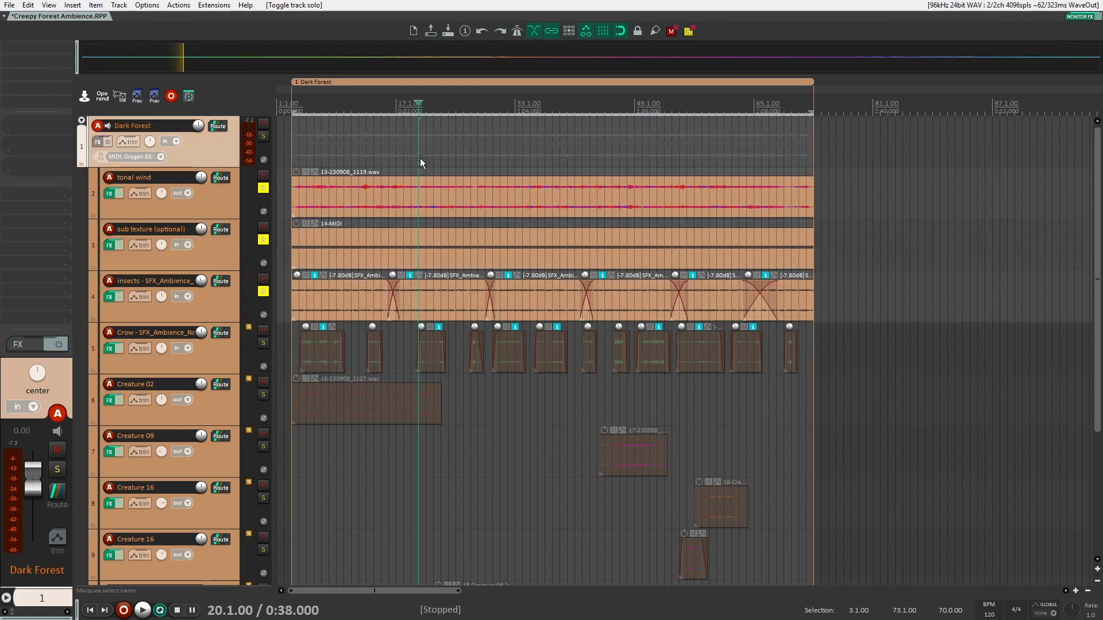
pyautogui.press('space')
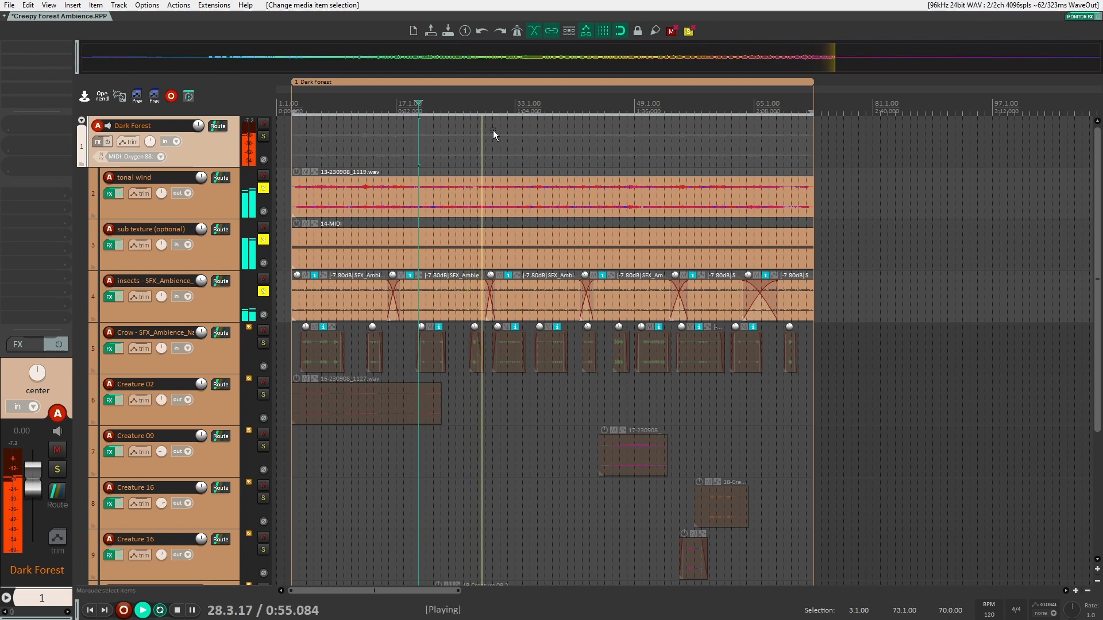
pyautogui.click(691, 32)
pyautogui.press('space')
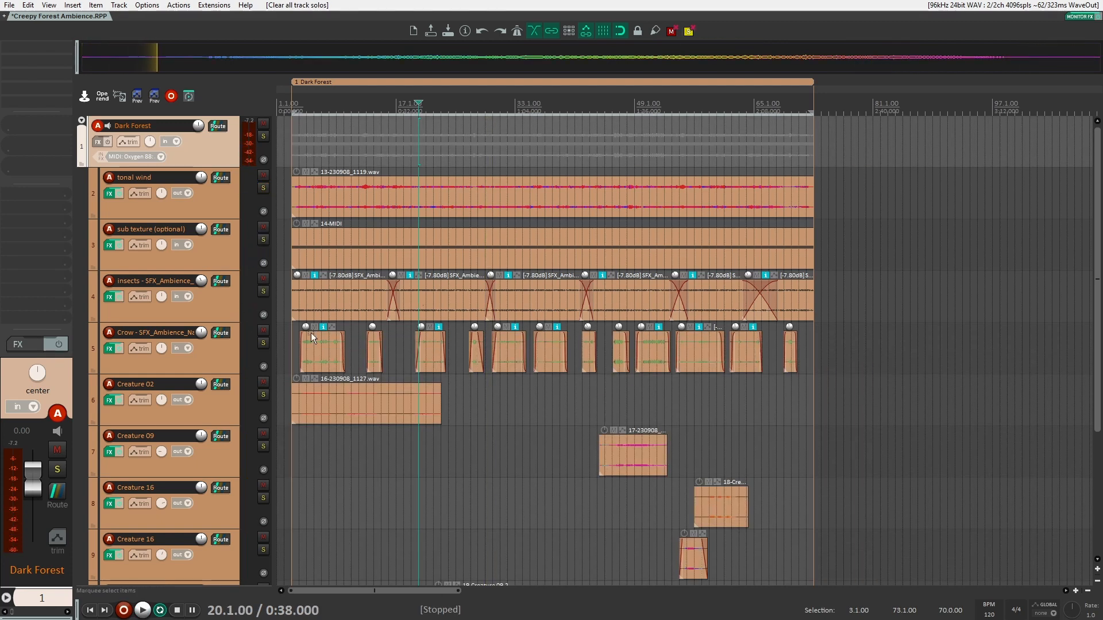
# Look through the remaining tracks down to the creature layers, and select and solo the Crow track.
pyautogui.click(228, 305)
pyautogui.scroll(-4, 347, 312)
pyautogui.scroll(2, 351, 312)
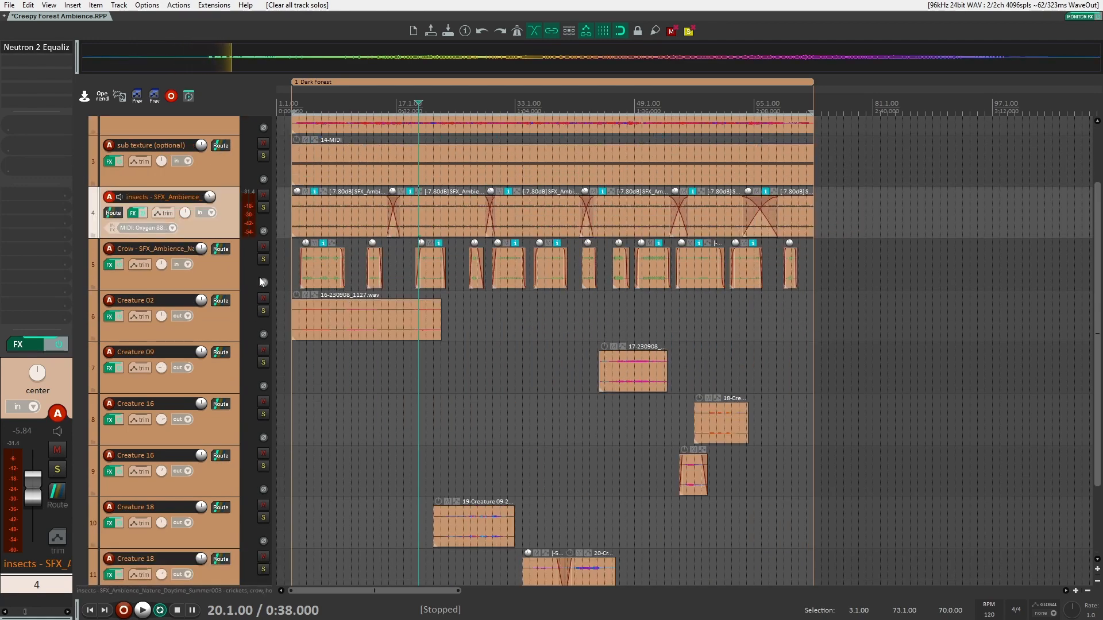
pyautogui.click(223, 274)
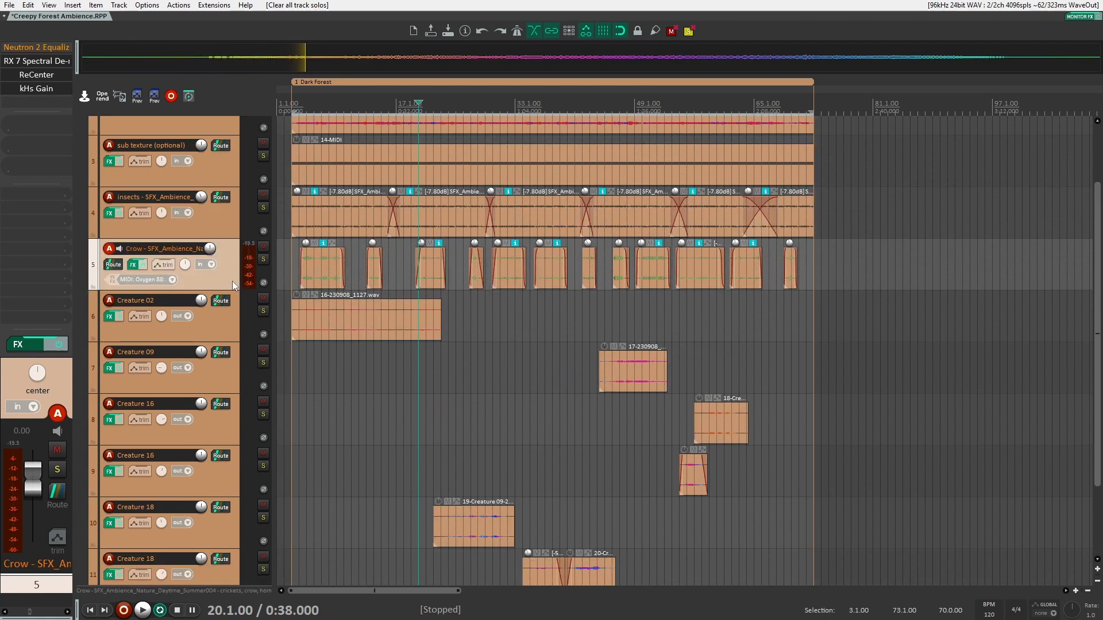
pyautogui.scroll(-2, 235, 285)
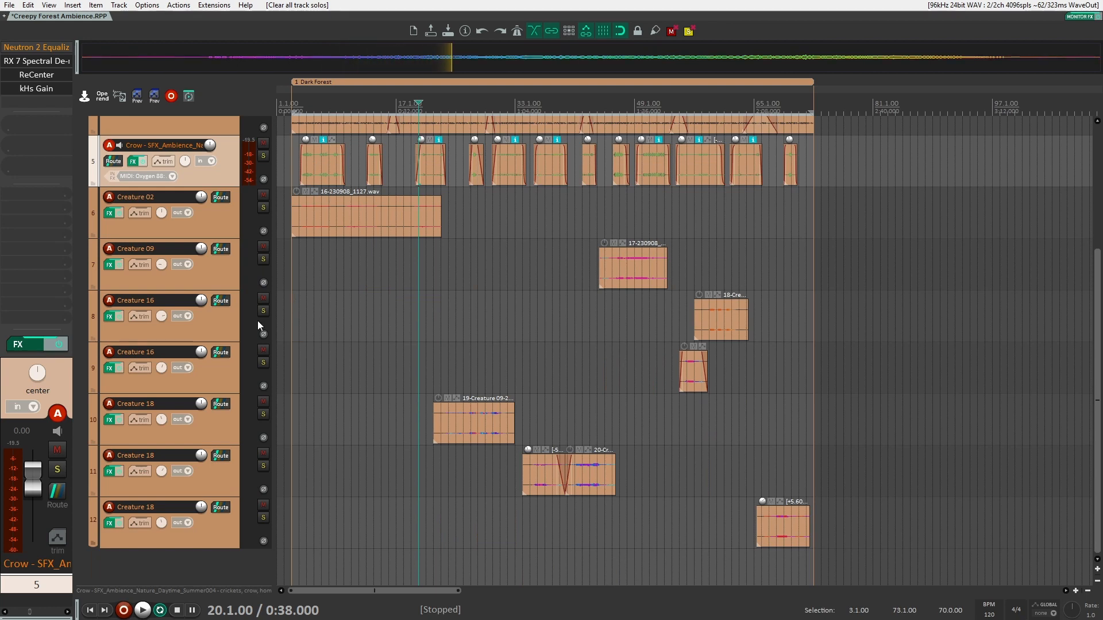
pyautogui.scroll(4, 242, 261)
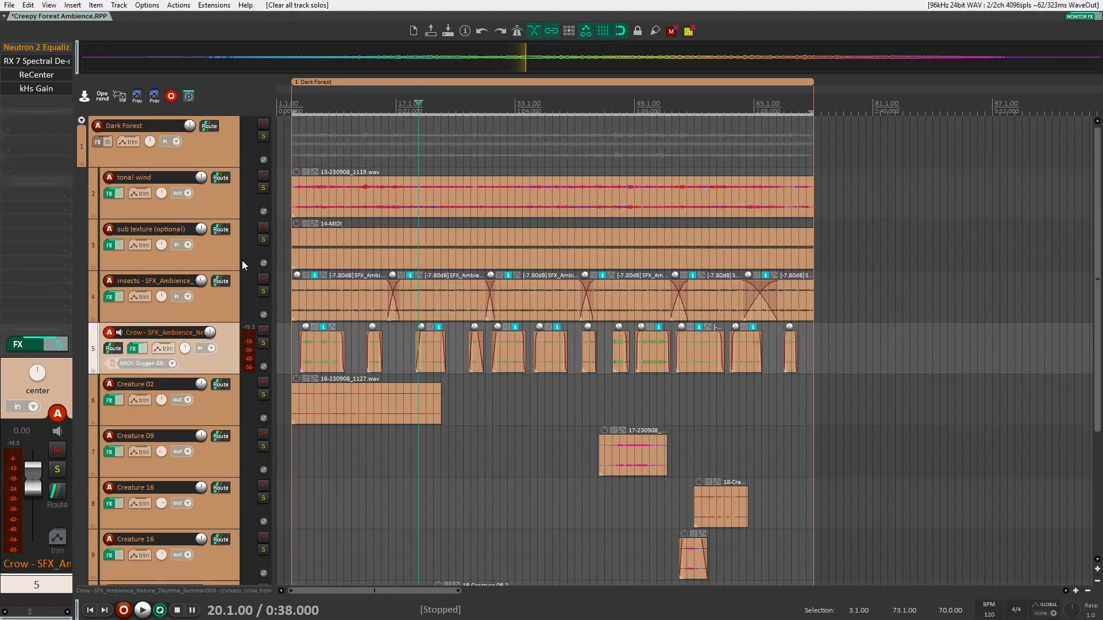
pyautogui.click(263, 343)
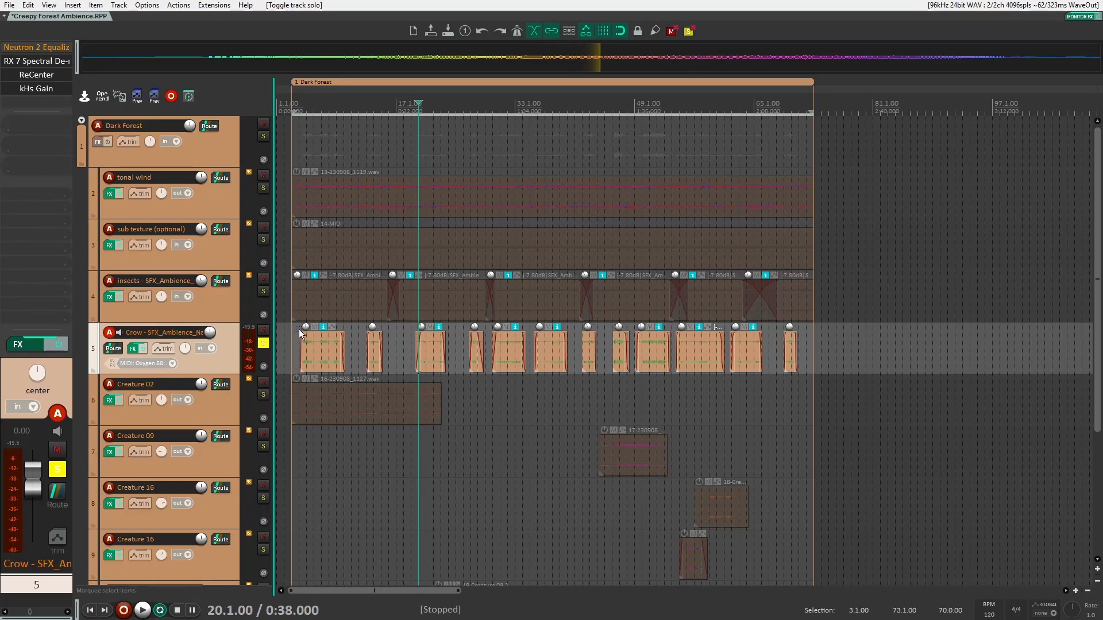
# Place the edit cursor at 4.2.00 near the first crow clip, reselect the Crow track, and play a short solo passage.
pyautogui.click(299, 298)
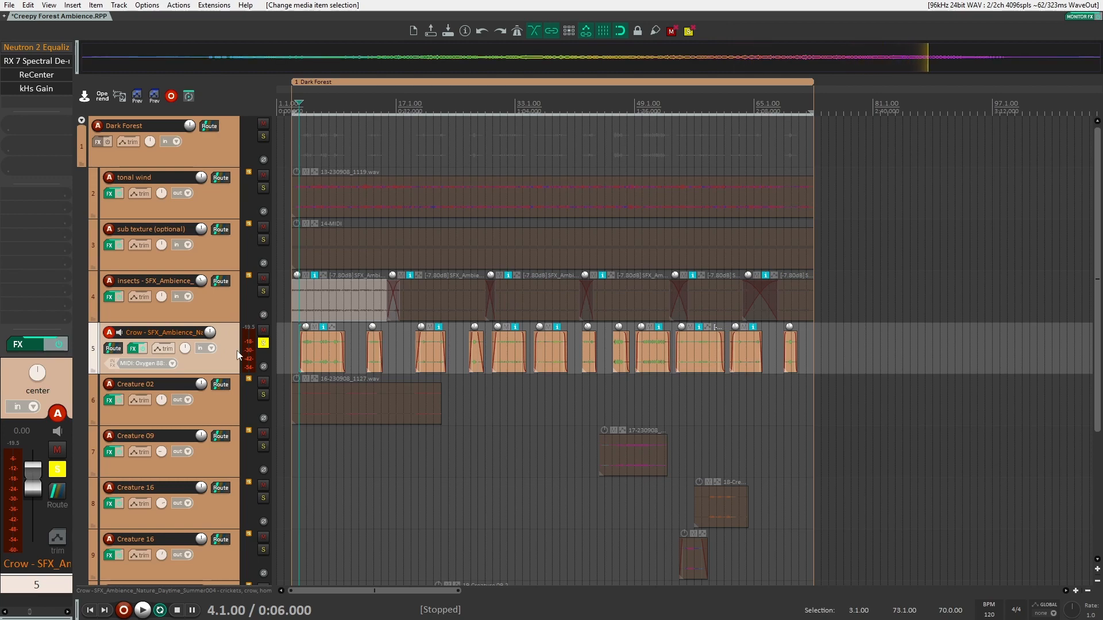
pyautogui.scroll(3, 260, 345)
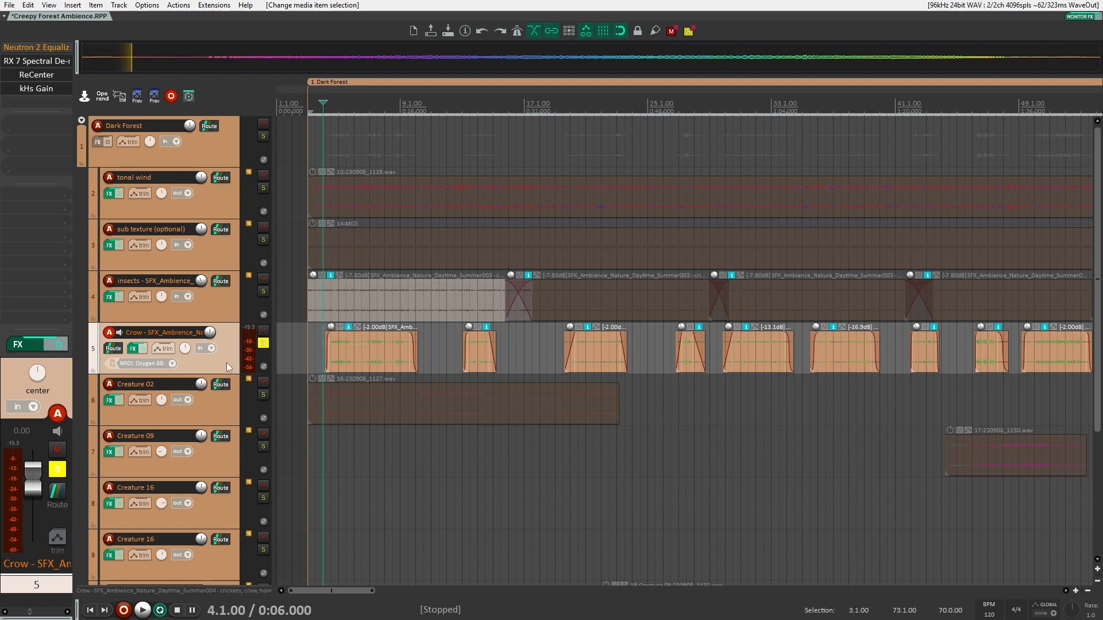
pyautogui.scroll(-2, 227, 356)
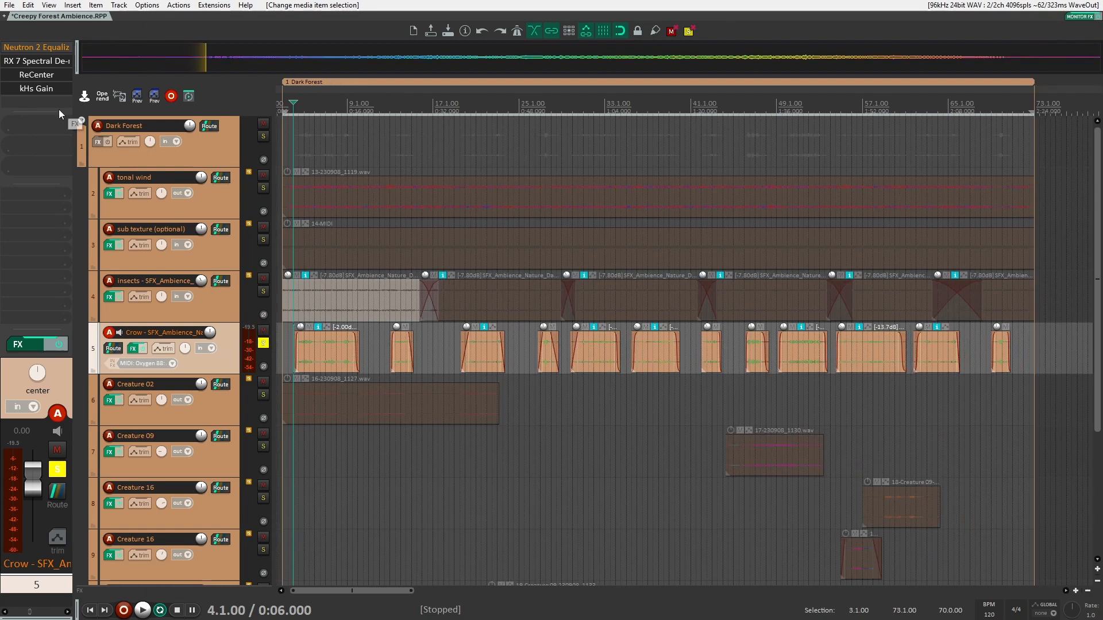
pyautogui.scroll(5, 343, 310)
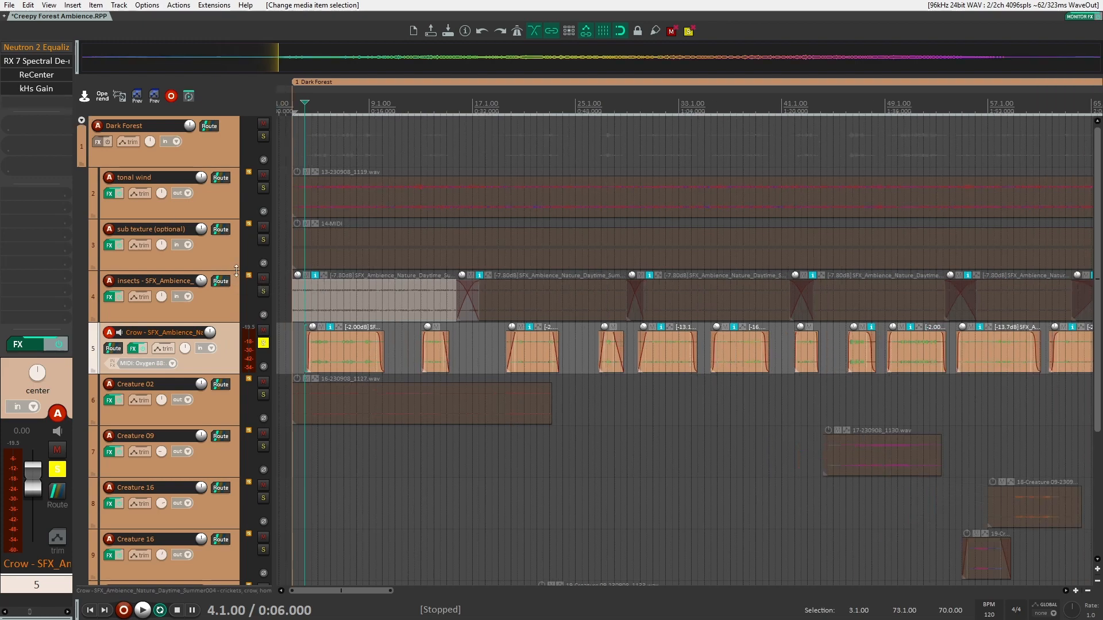
pyautogui.click(339, 307)
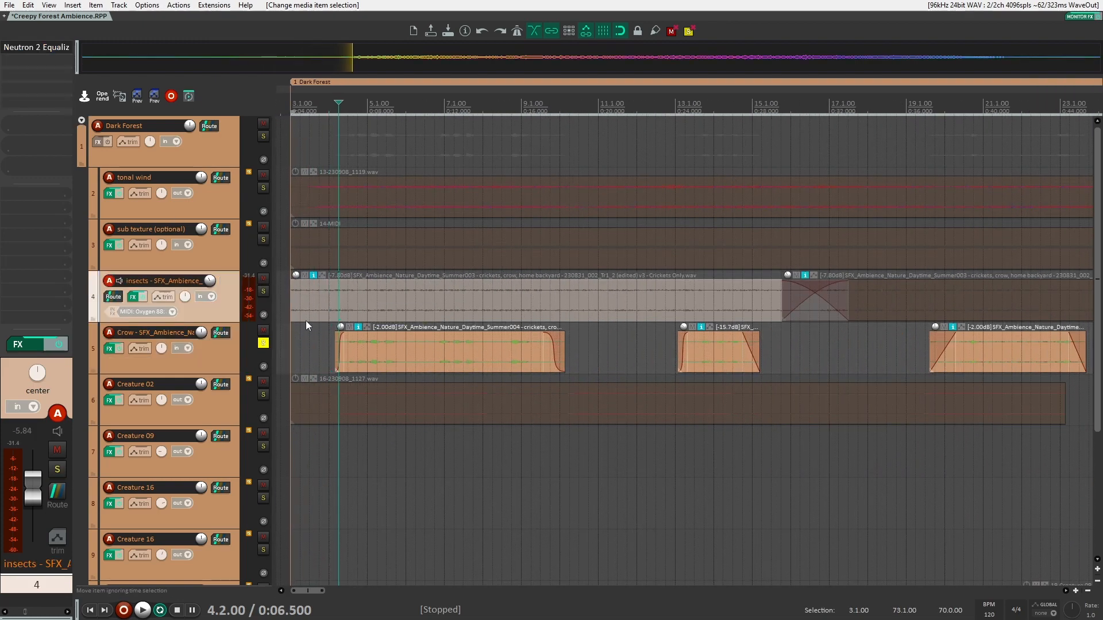
pyautogui.click(231, 349)
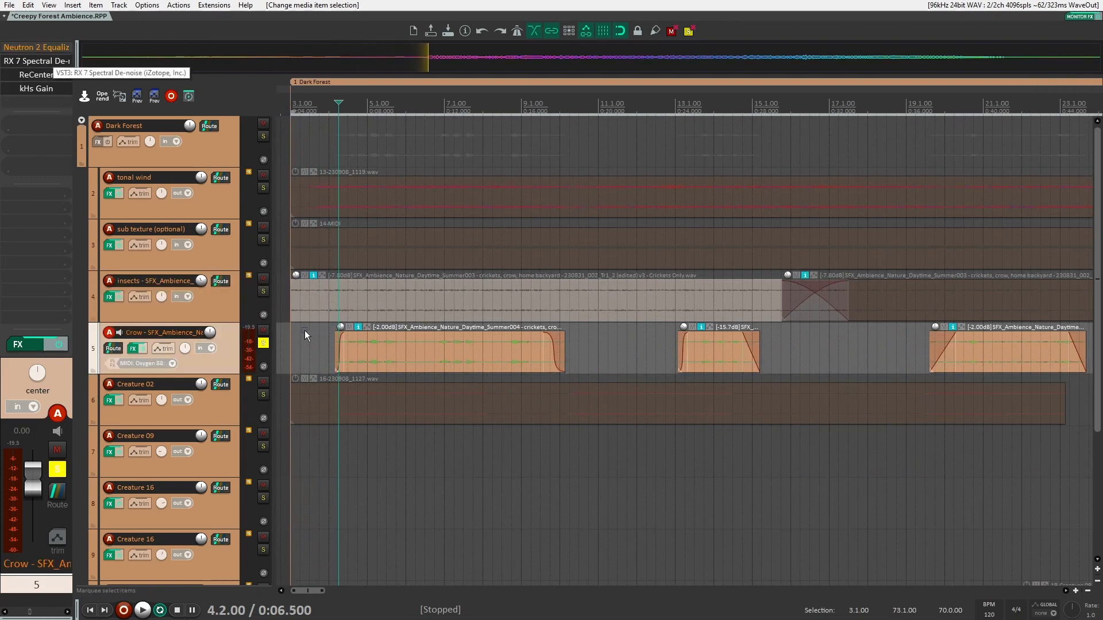
pyautogui.press('space')
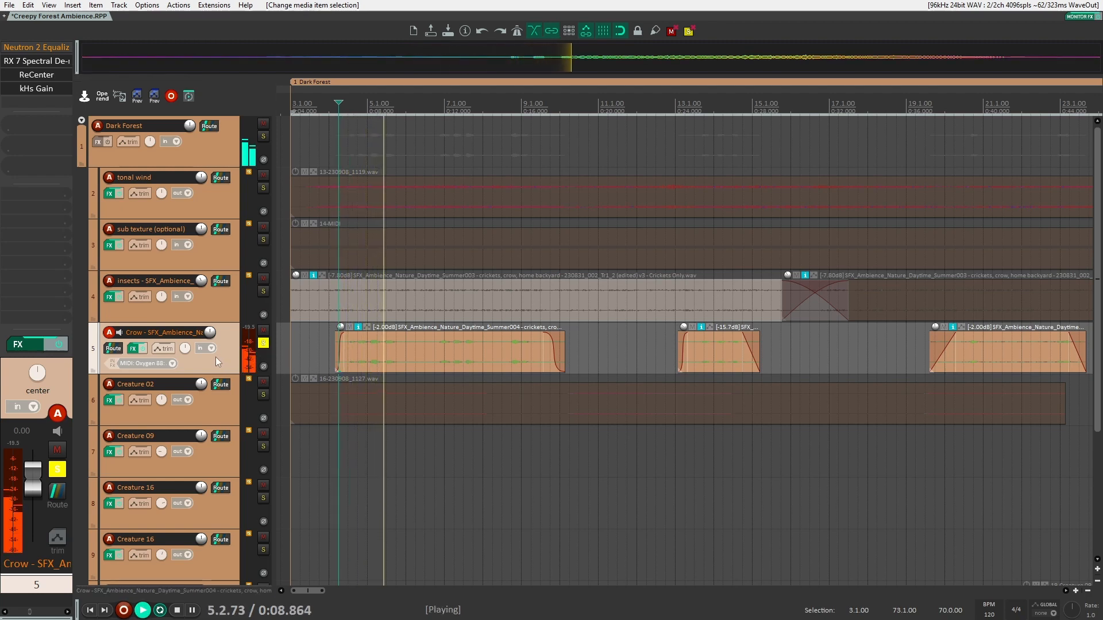
pyautogui.press('space')
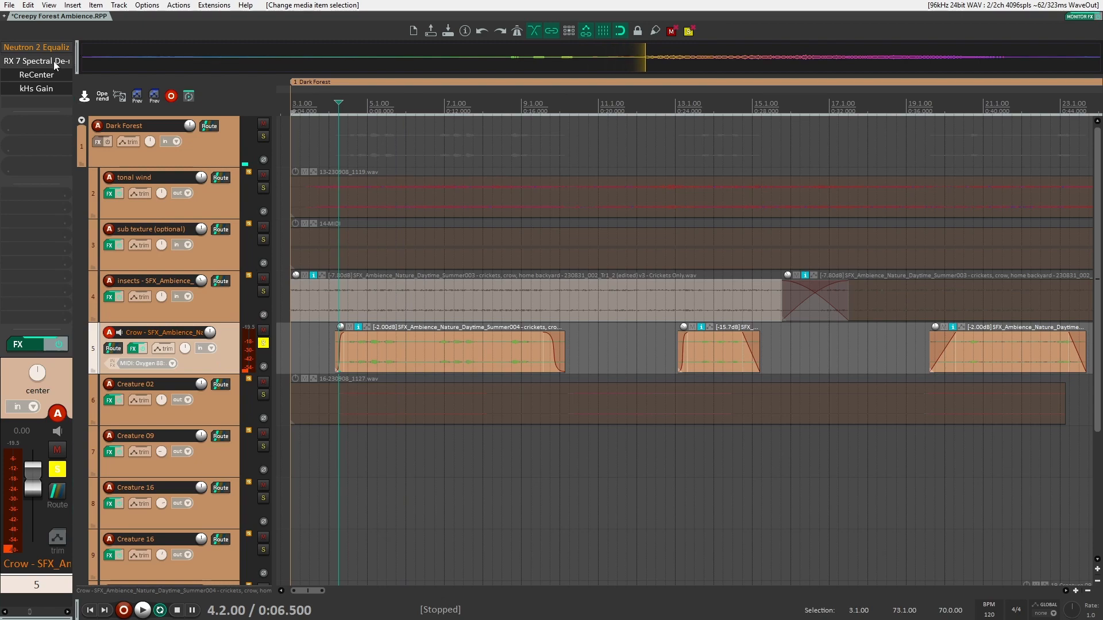
# Open the Crow track's RX 7 Spectral De-noise, bypass and re-enable it during playback to compare, and stop and close the plug-in.
pyautogui.click(53, 61)
pyautogui.moveTo(219, 39); pyautogui.dragTo(737, 39)
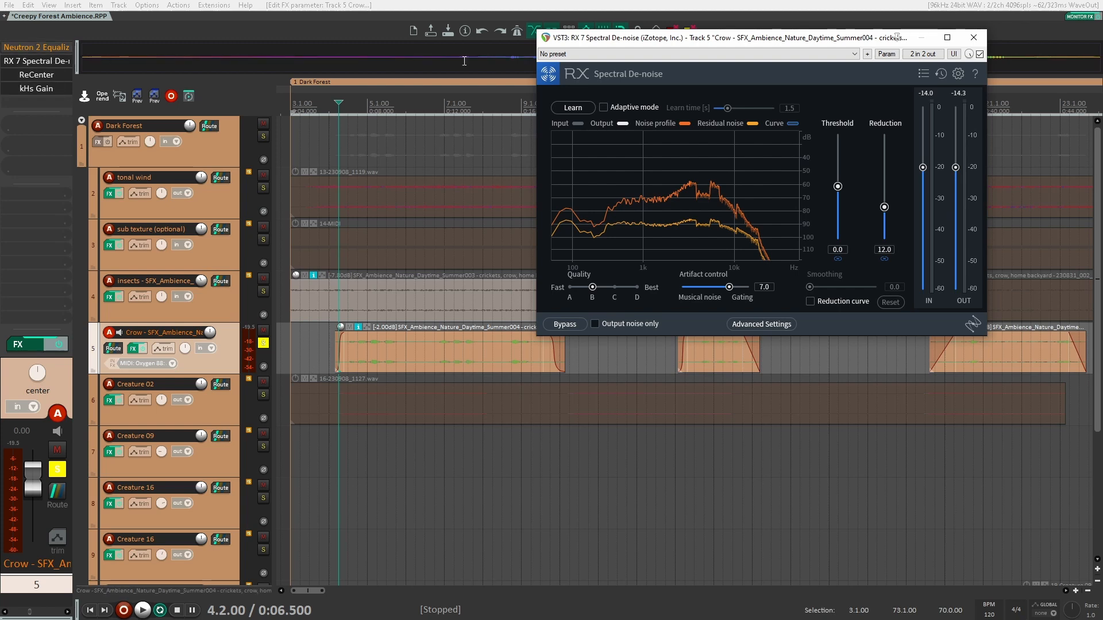
pyautogui.moveTo(693, 40); pyautogui.dragTo(650, 49)
pyautogui.press('space')
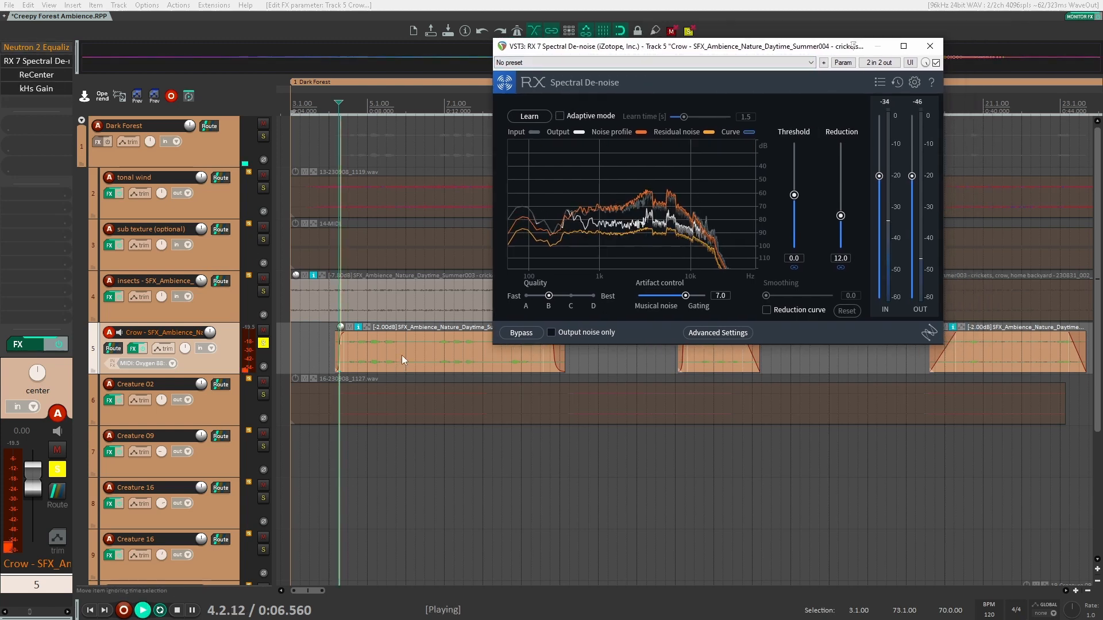
pyautogui.click(936, 63)
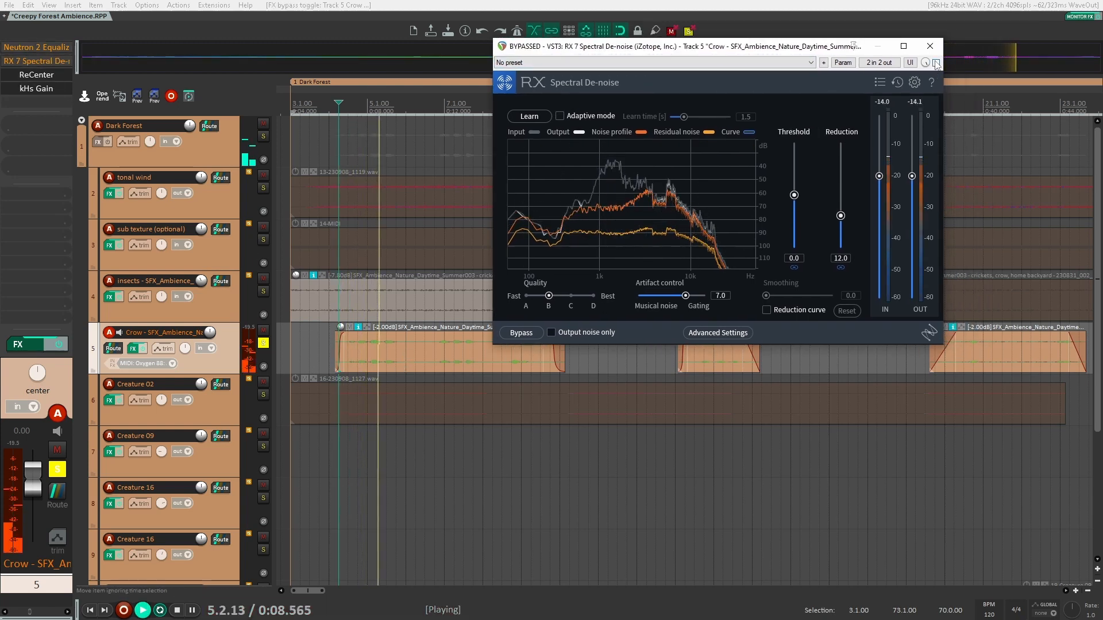
pyautogui.click(936, 63)
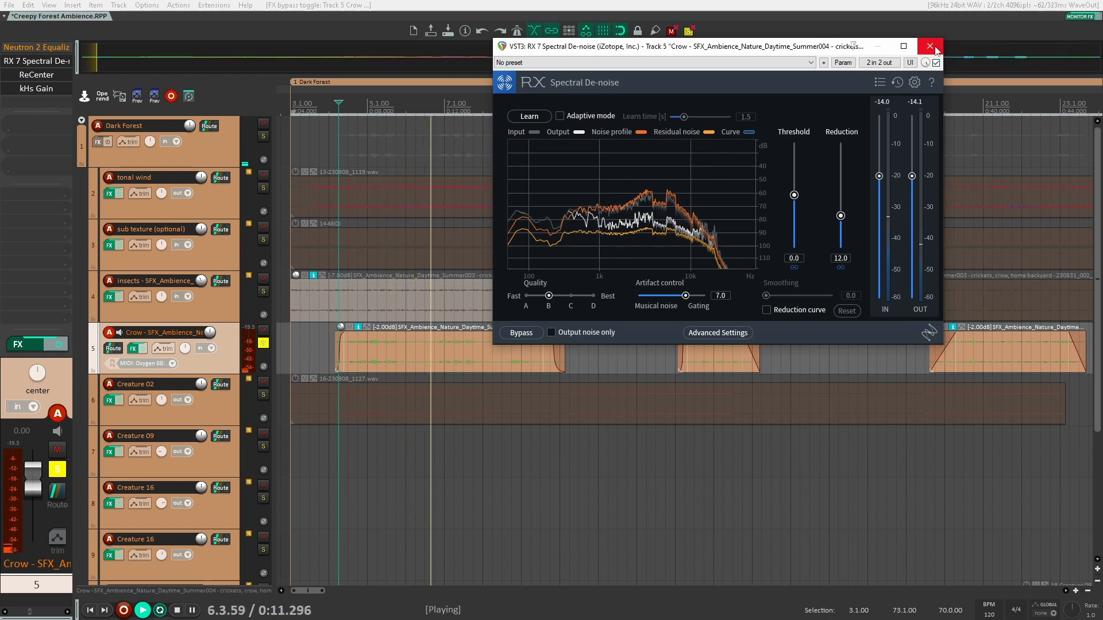
pyautogui.press('space')
pyautogui.click(930, 45)
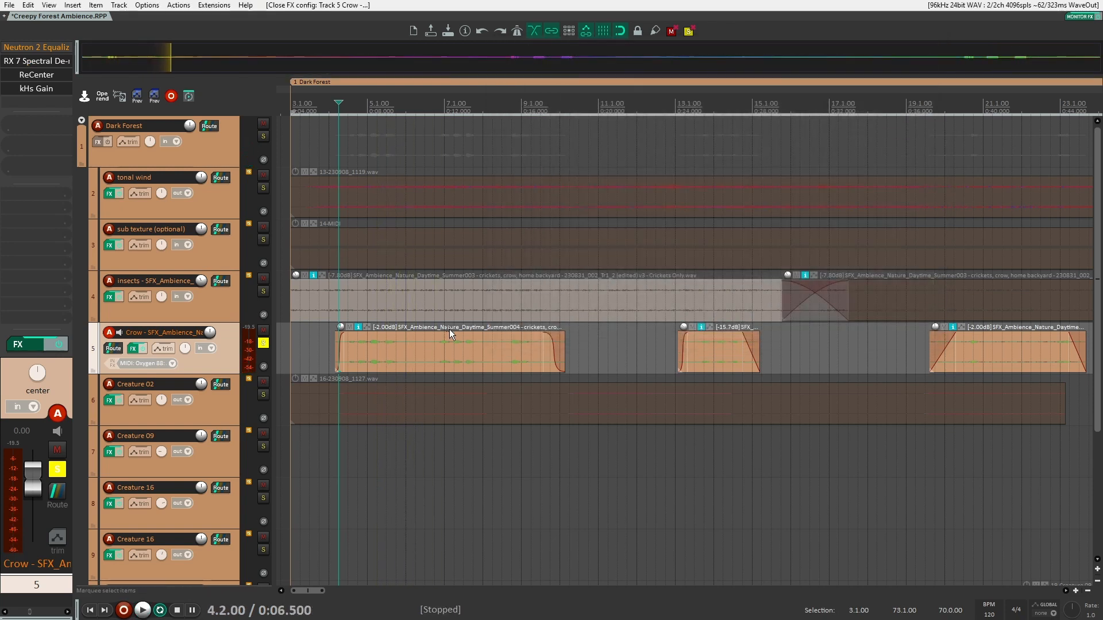
# Reopen the crow de-noiser in bypass, play from 4.2.00, re-enable it to hear the difference, and stop and close it.
pyautogui.click(37, 61)
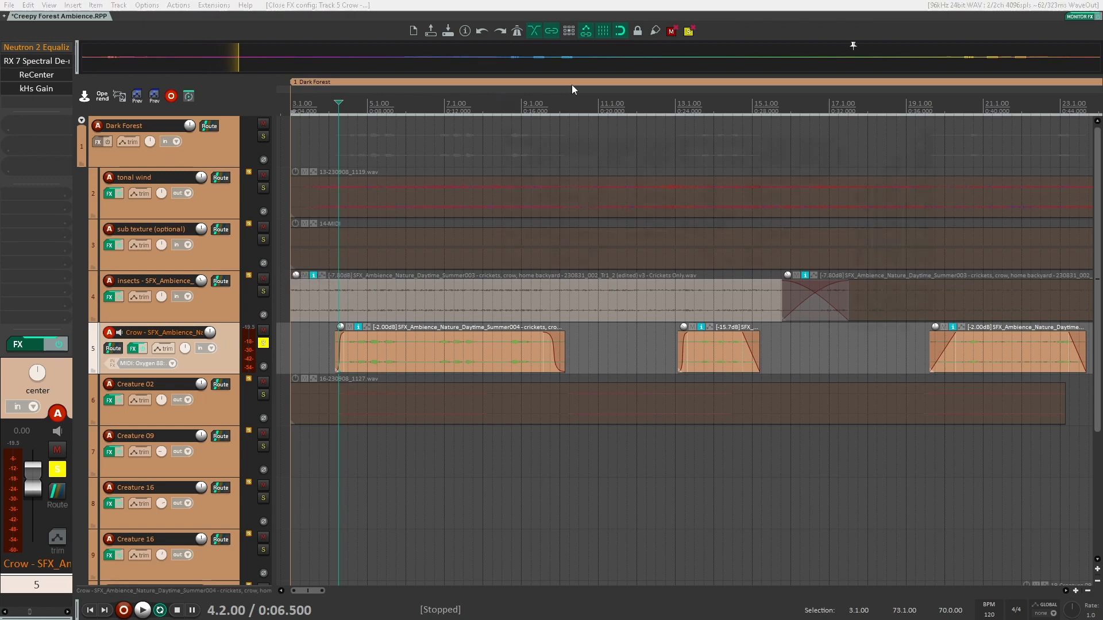
pyautogui.click(937, 63)
pyautogui.press('space')
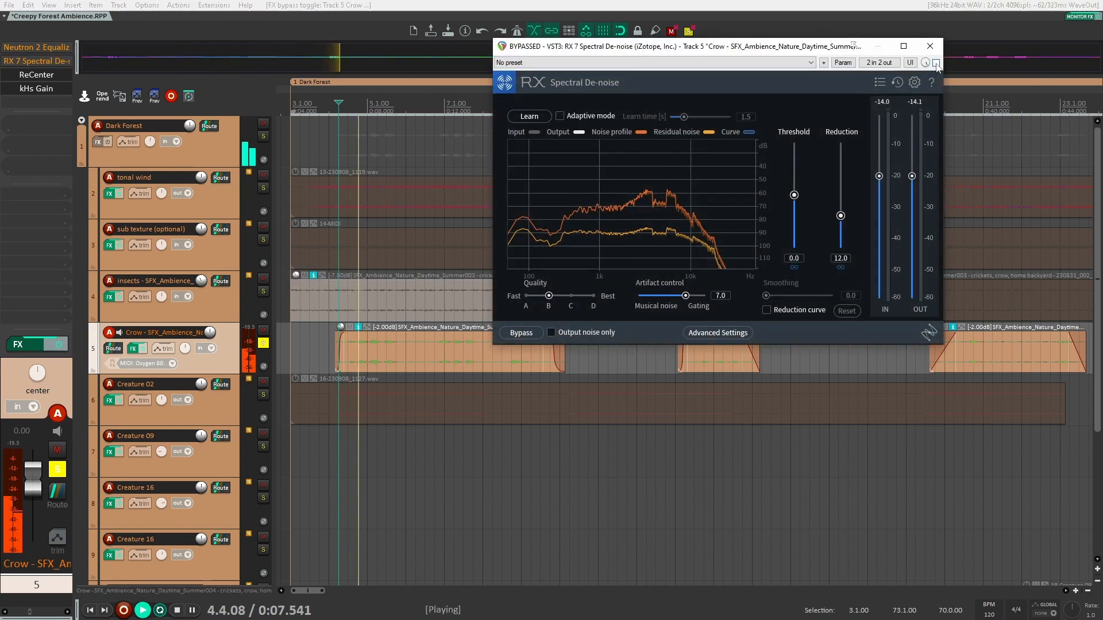
pyautogui.click(937, 63)
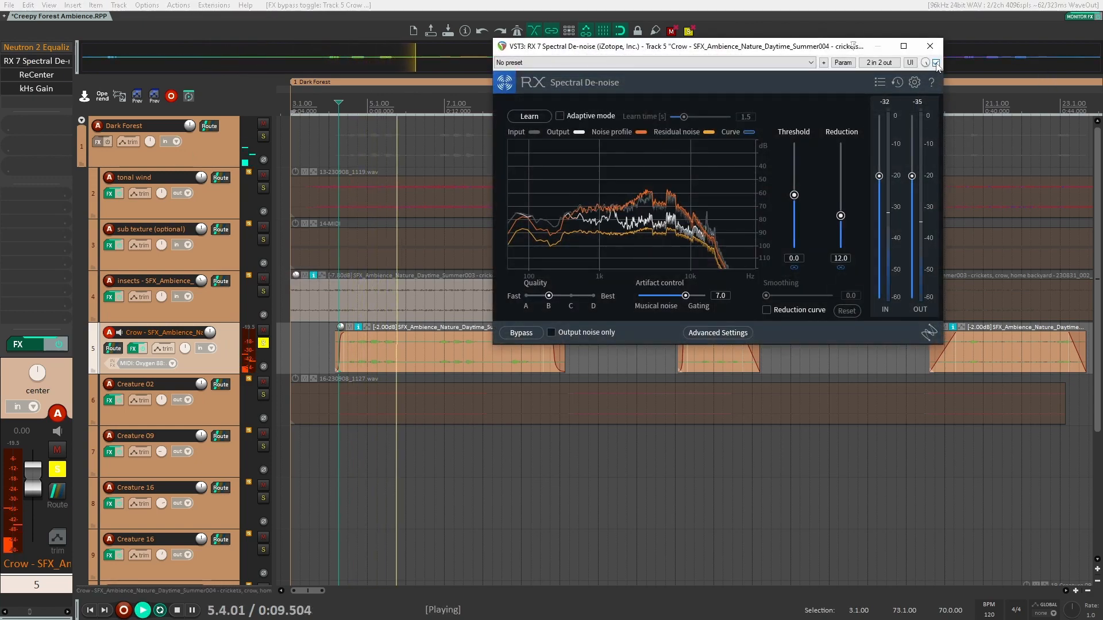
pyautogui.press('space')
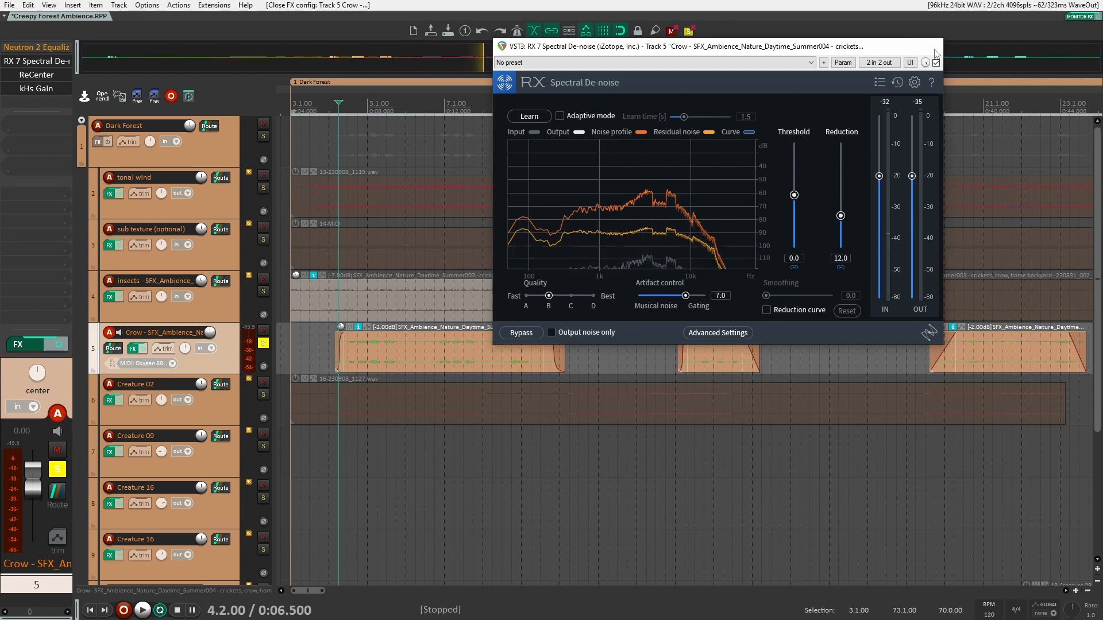
pyautogui.click(931, 47)
# Examine the Crow track's ReCenter and kHs Gain settings and close the plug-in windows.
pyautogui.click(42, 81)
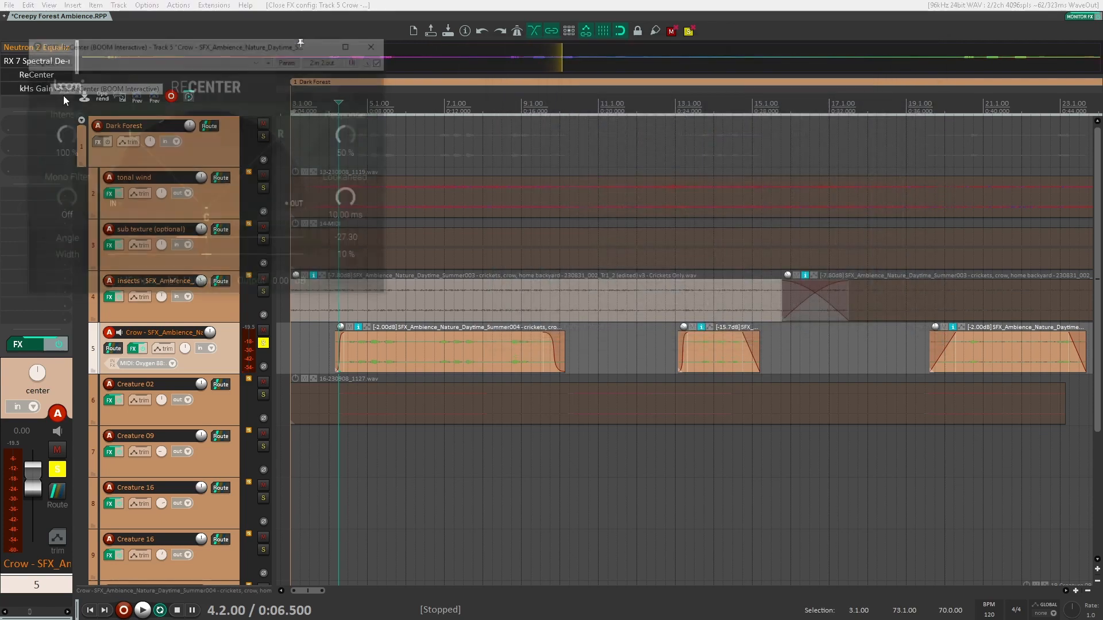
pyautogui.click(44, 89)
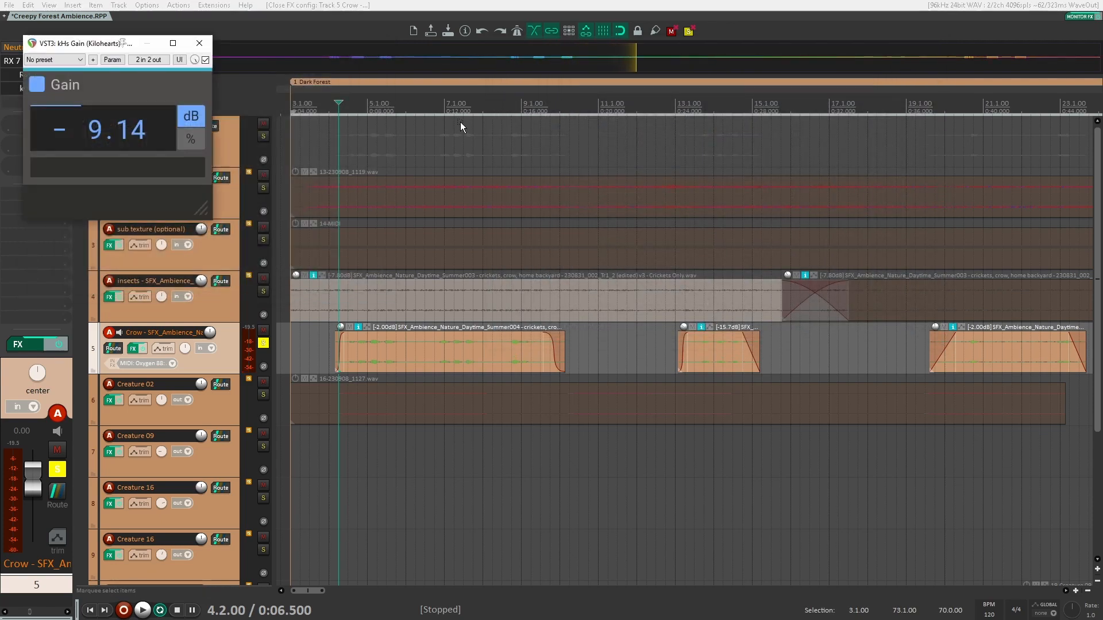
pyautogui.click(202, 43)
# Clear the Crow track's solo and briefly play the full mix from 4.2.00.
pyautogui.click(263, 343)
pyautogui.press('space')
pyautogui.scroll(-3, 423, 319)
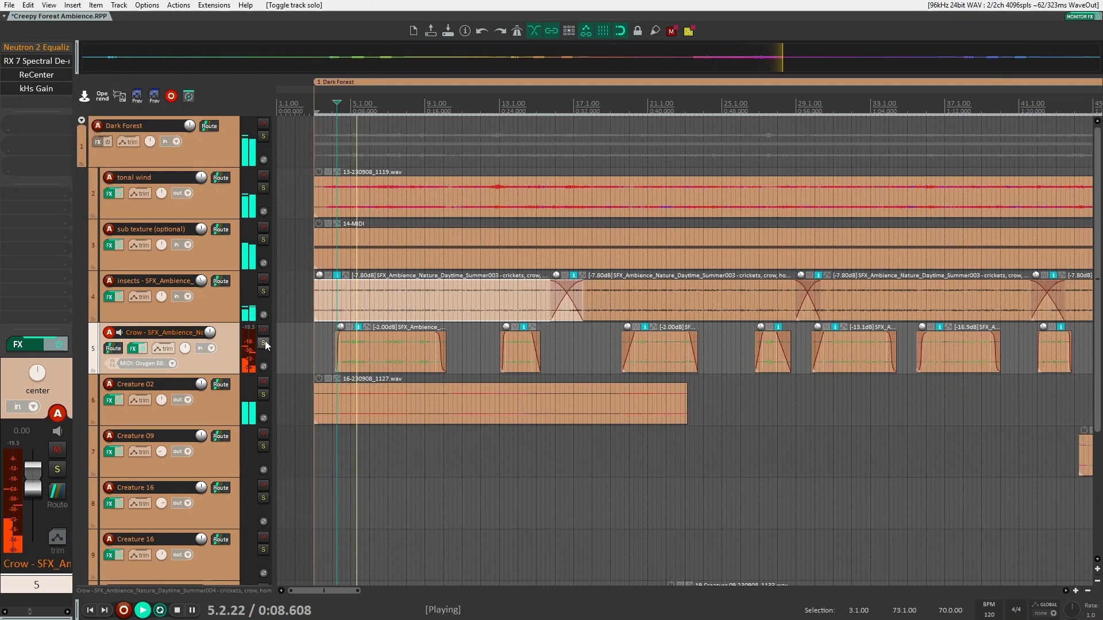
pyautogui.press('space')
# Select and solo the Creature 02 track, play it from 4.2.00, and move the edit cursor to 10.1.00 on its clip.
pyautogui.scroll(-7, 383, 397)
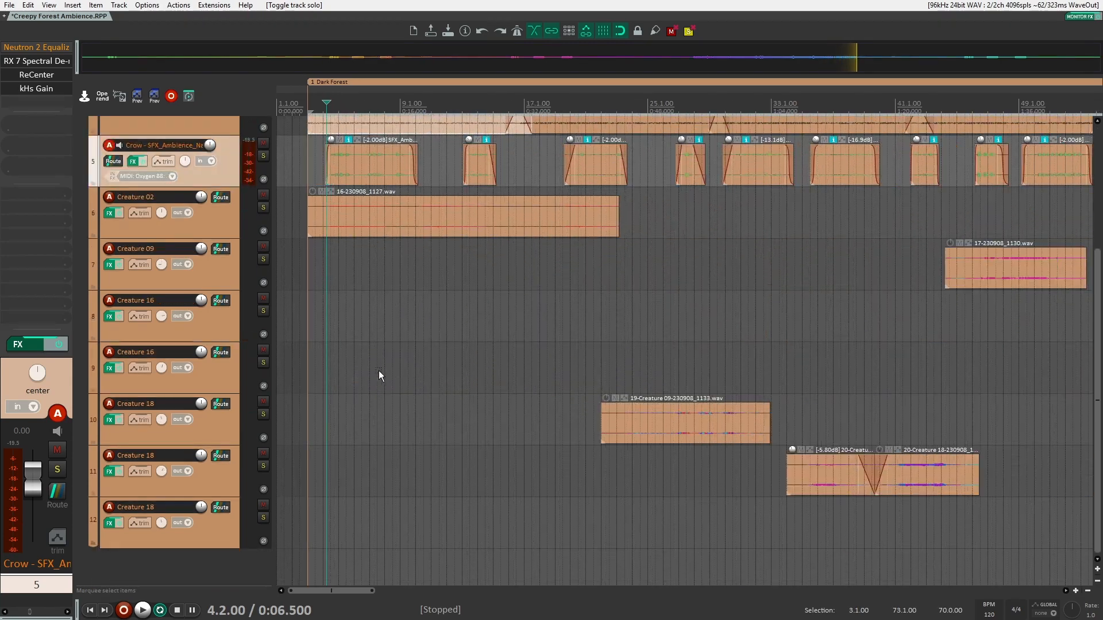
pyautogui.scroll(-1, 515, 293)
pyautogui.scroll(3, 515, 293)
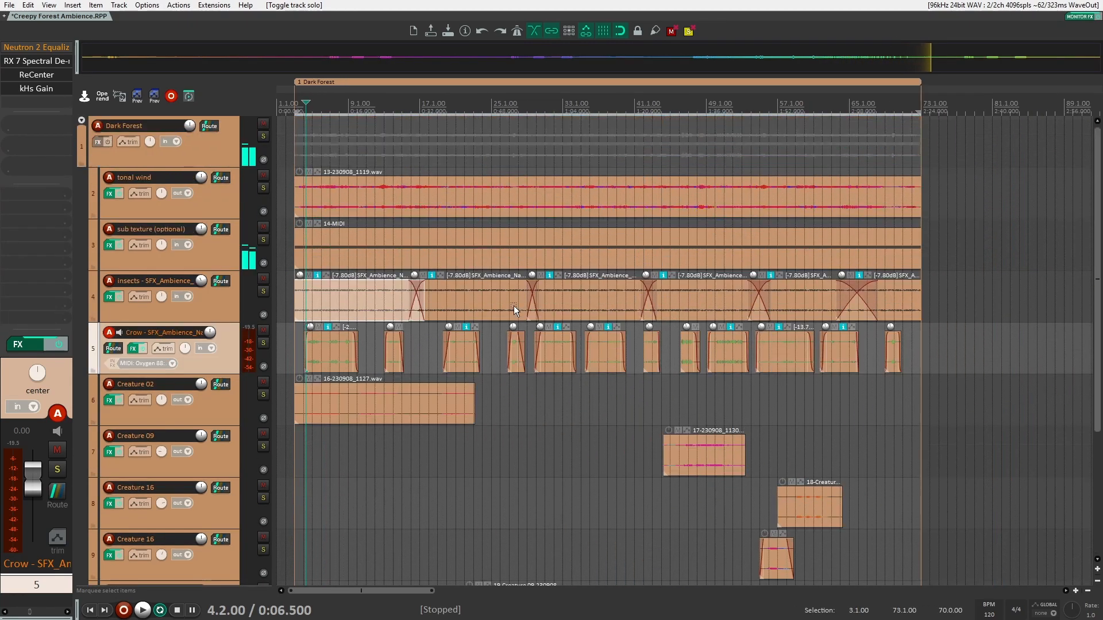
pyautogui.scroll(3, 534, 310)
pyautogui.scroll(-2, 559, 323)
pyautogui.scroll(-4, 517, 315)
pyautogui.click(233, 302)
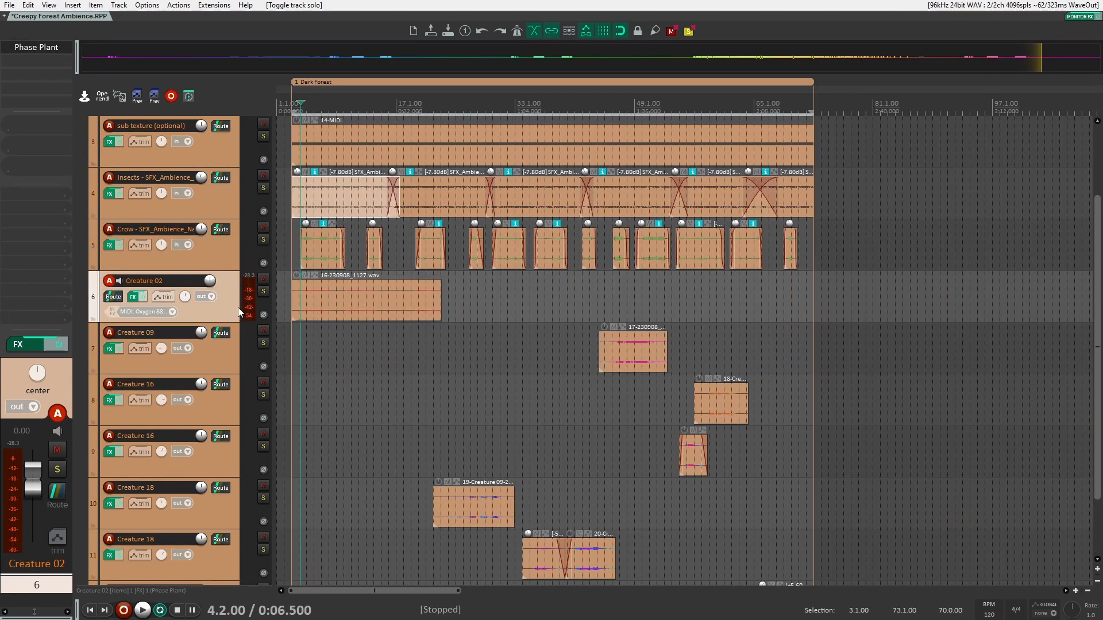
pyautogui.scroll(-1, 308, 313)
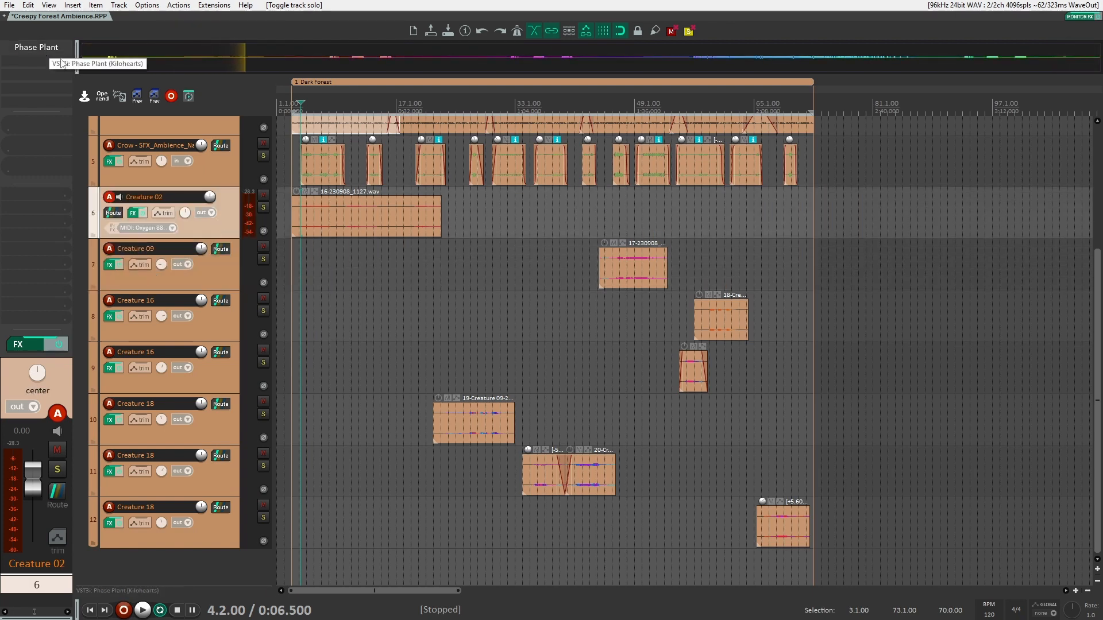
pyautogui.click(263, 208)
pyautogui.scroll(3, 351, 227)
pyautogui.press('space')
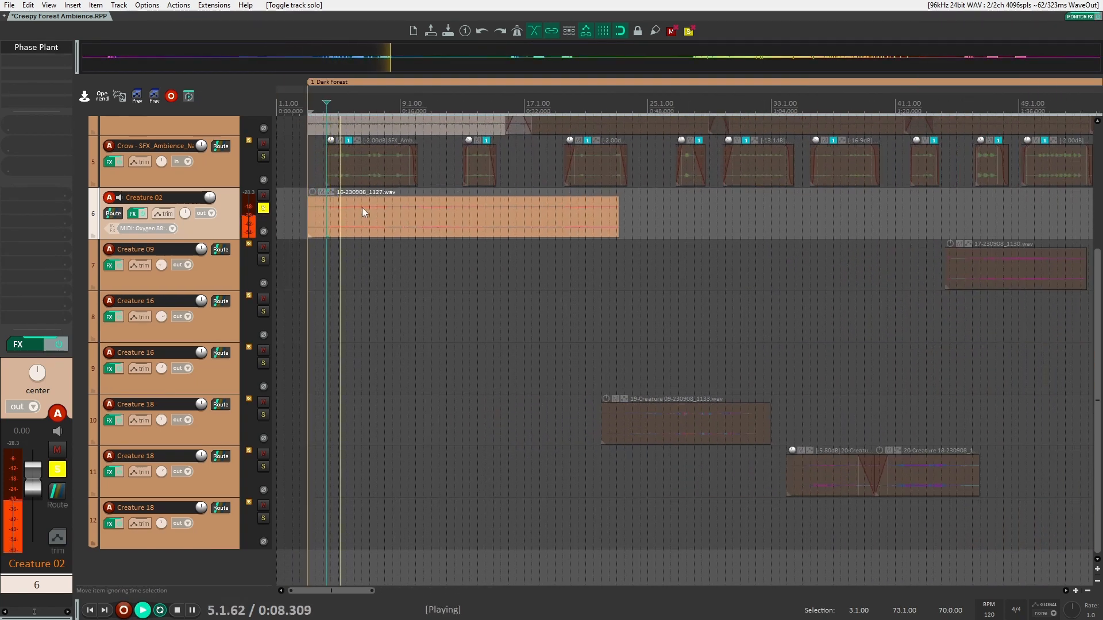
pyautogui.click(416, 216)
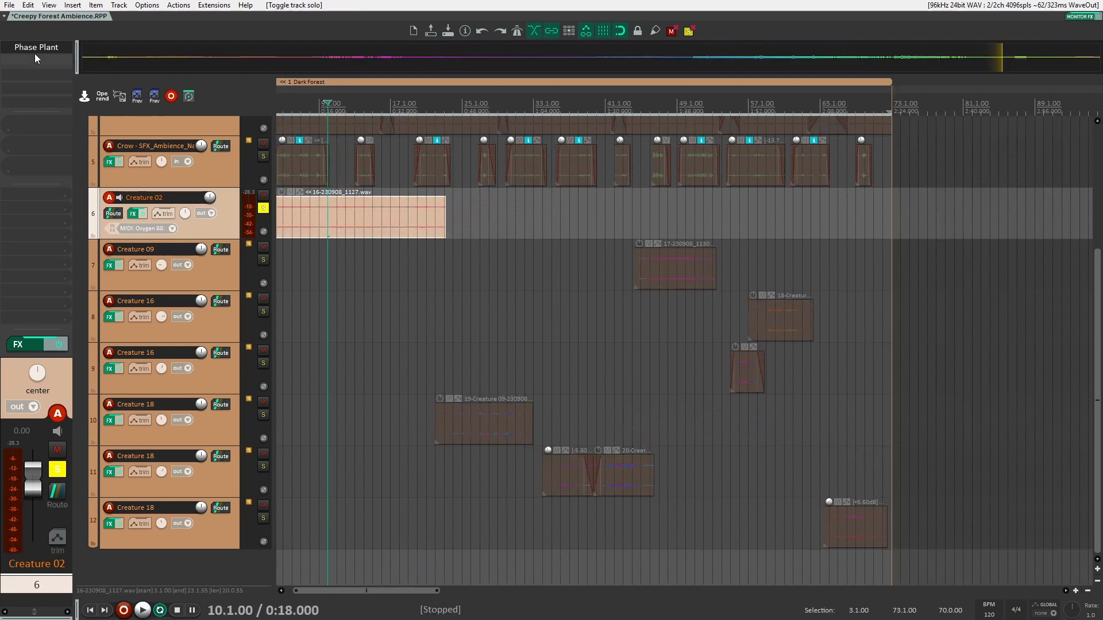
# Open Creature 02's Phase Plant, compare the frog sound with Lane 1's Dual Delay off and on, leave it enabled, and close the plug-in.
pyautogui.click(34, 53)
pyautogui.moveTo(439, 42); pyautogui.dragTo(562, 29)
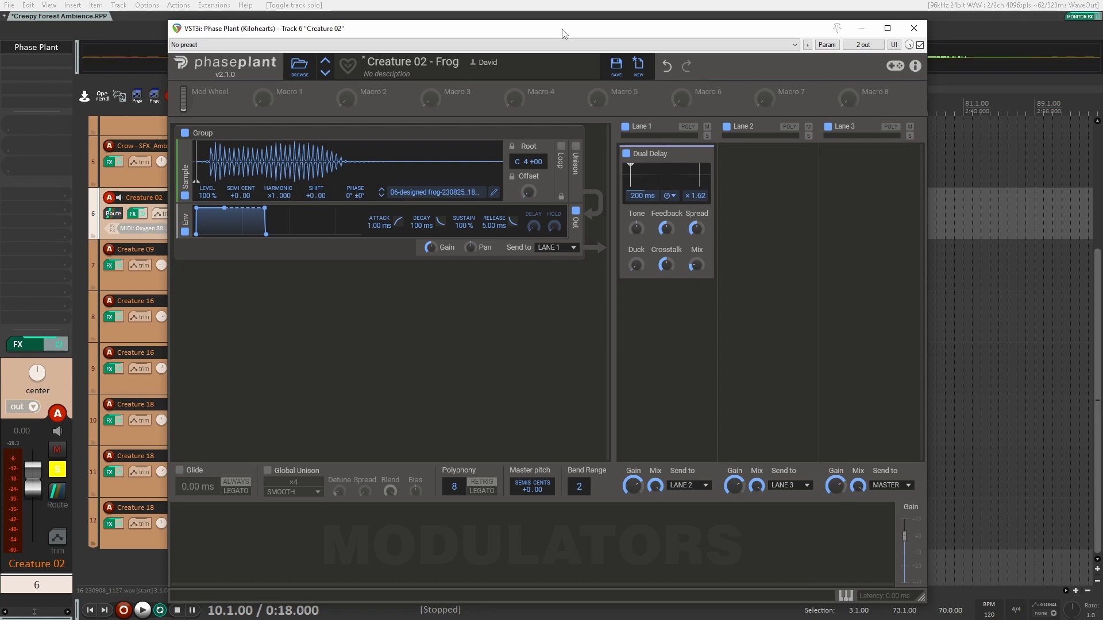
pyautogui.click(625, 126)
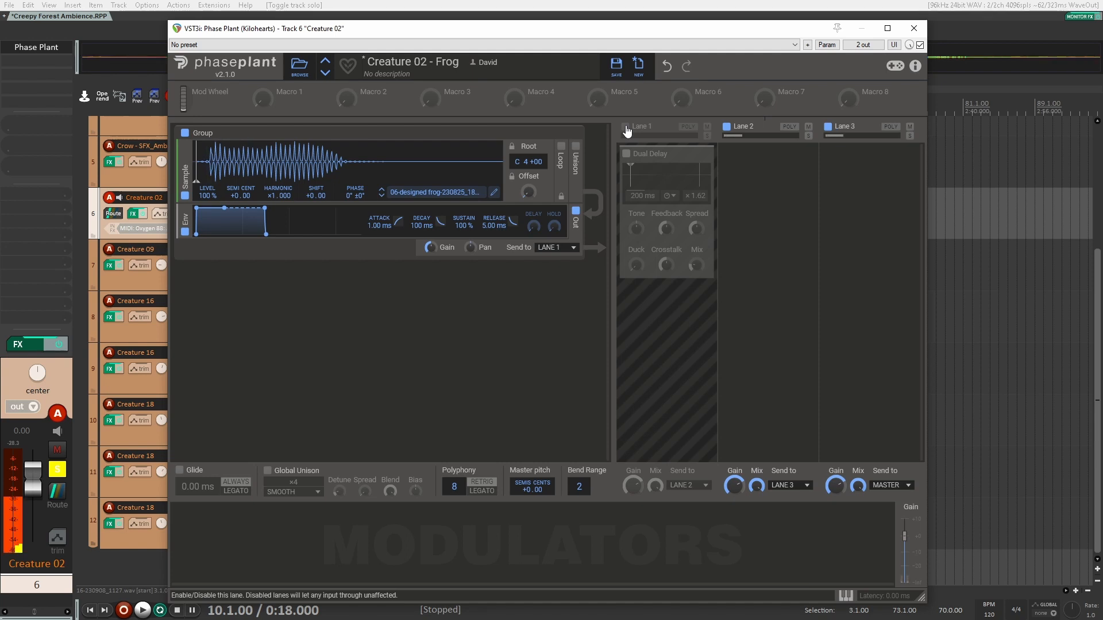
pyautogui.click(625, 126)
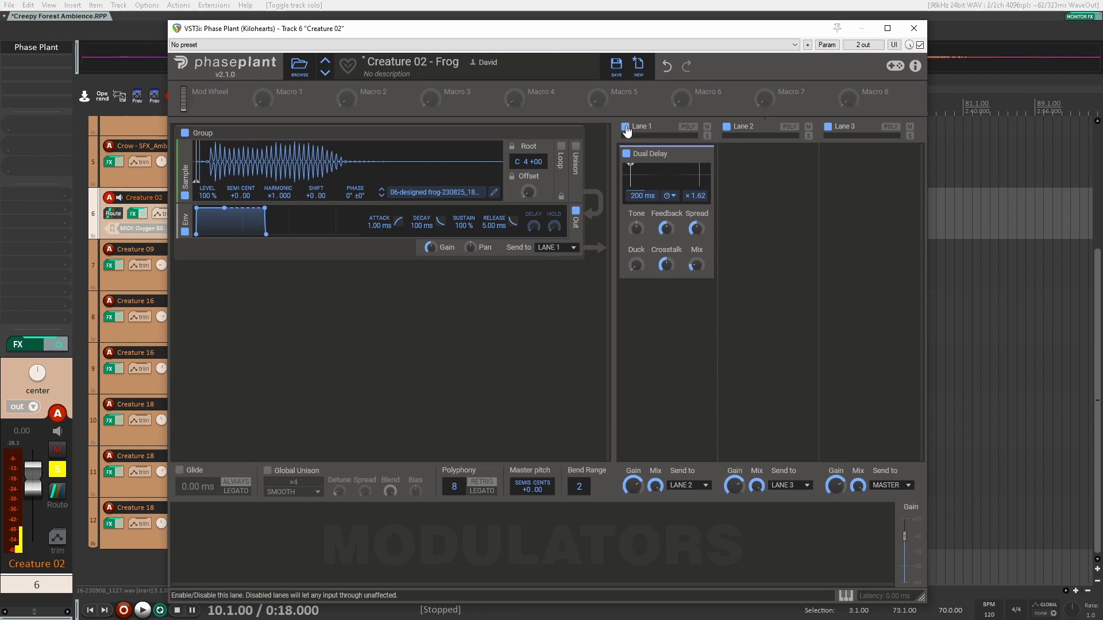
pyautogui.click(625, 128)
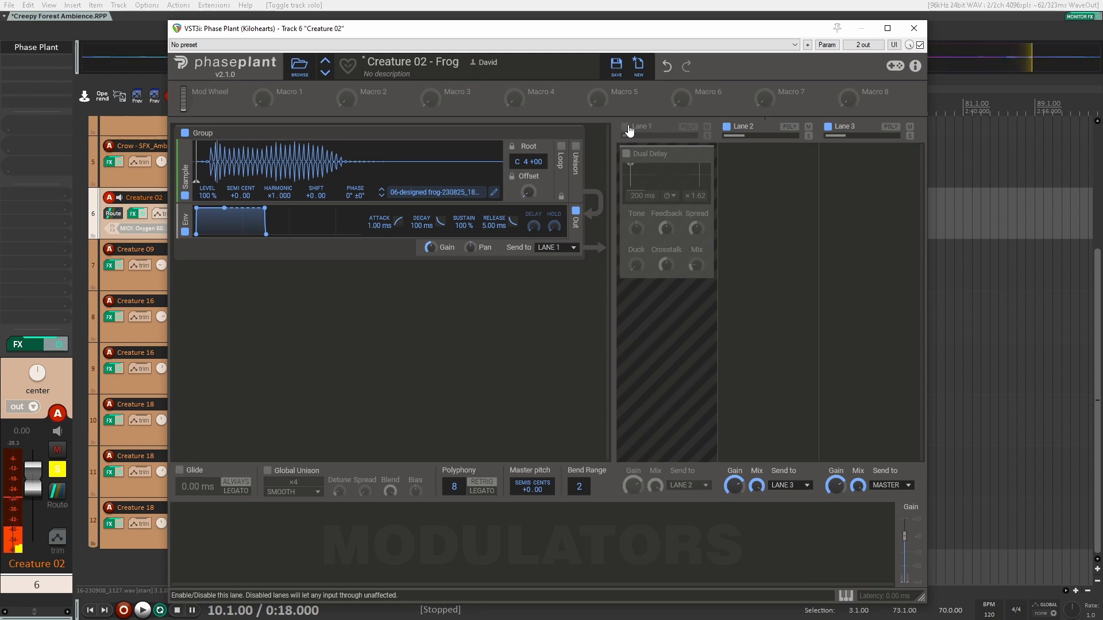
pyautogui.click(626, 127)
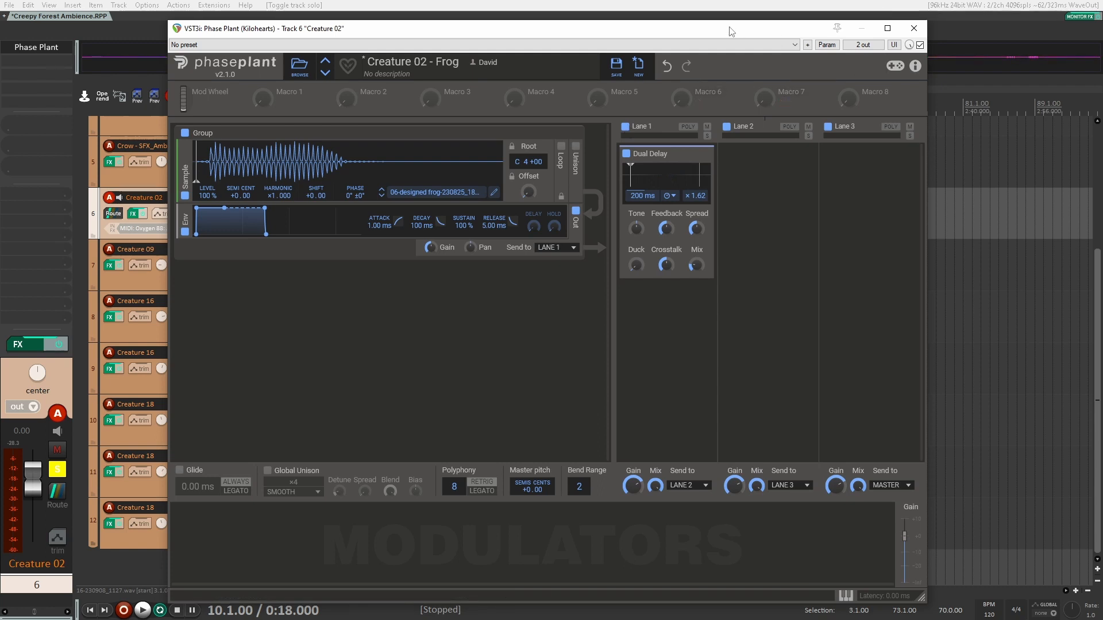
pyautogui.moveTo(732, 30); pyautogui.dragTo(748, 42)
pyautogui.click(923, 42)
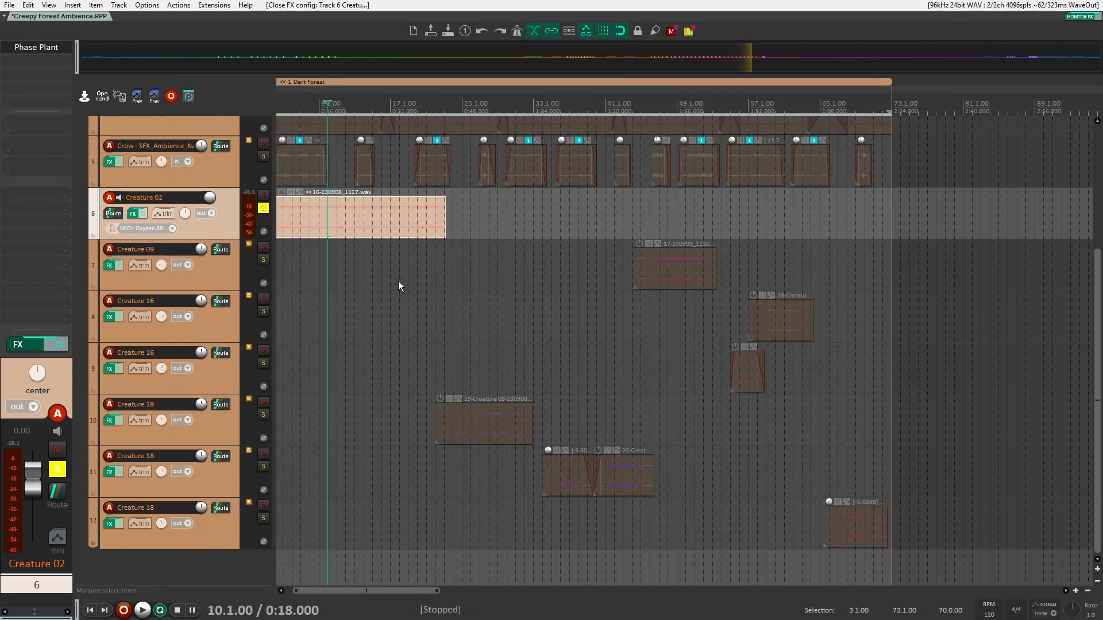
# Clear Creature 02's solo, move the edit cursor to 4.1.00 near the start of its clip, and solo the track again.
pyautogui.click(263, 209)
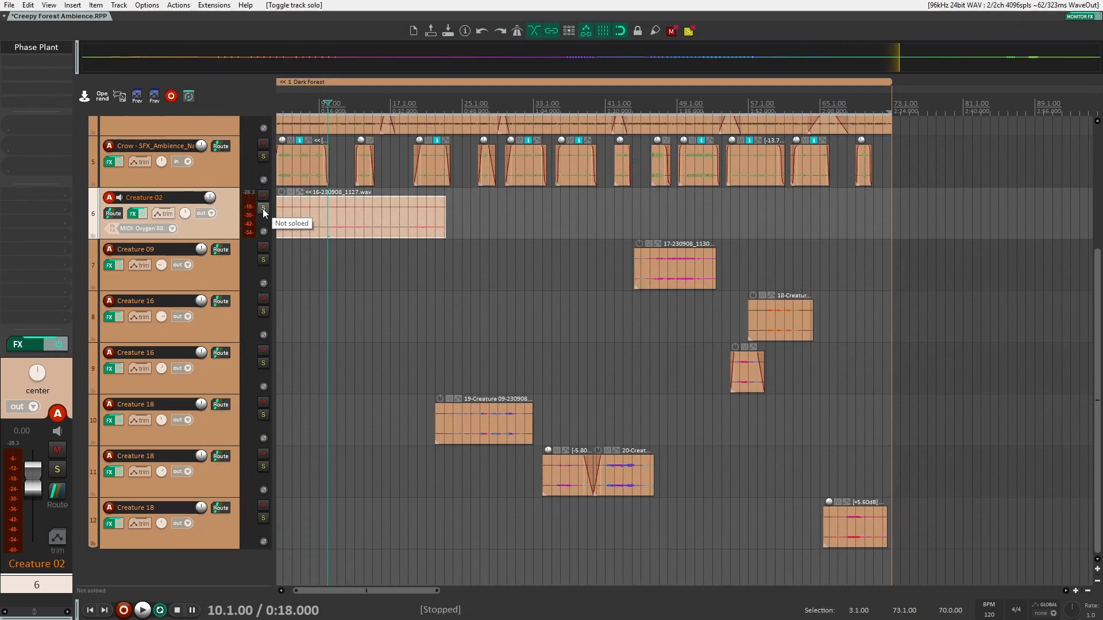
pyautogui.hscroll(-2, 382, 271)
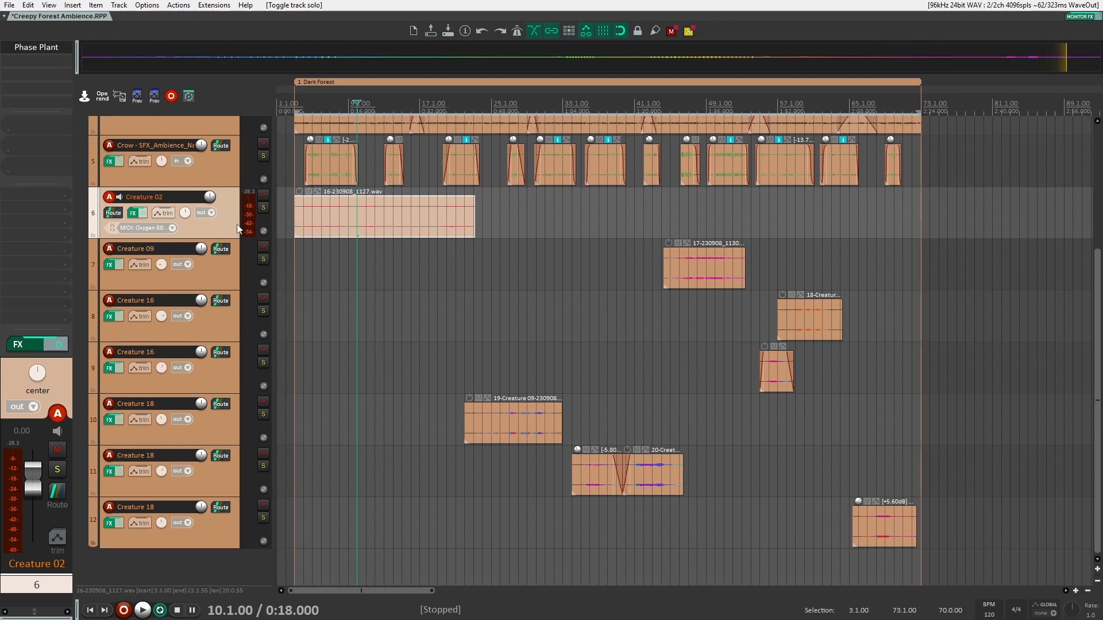
pyautogui.click(305, 205)
pyautogui.click(264, 208)
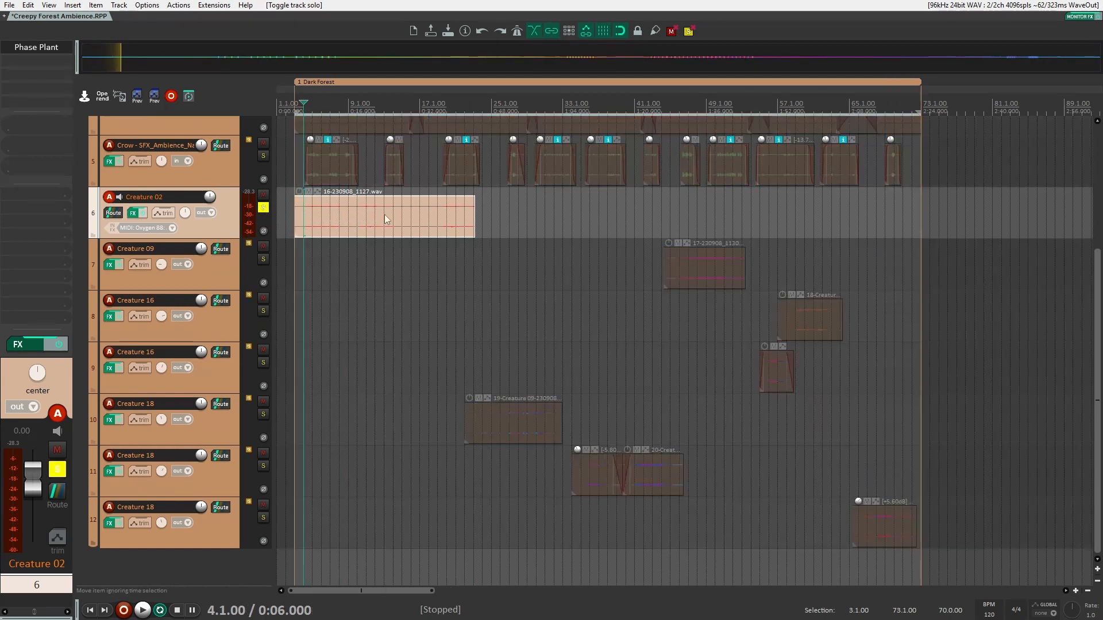
# Play the soloed Creature 02 track from 4.1.00 and again from 11.1.00, and clear its solo.
pyautogui.press('space')
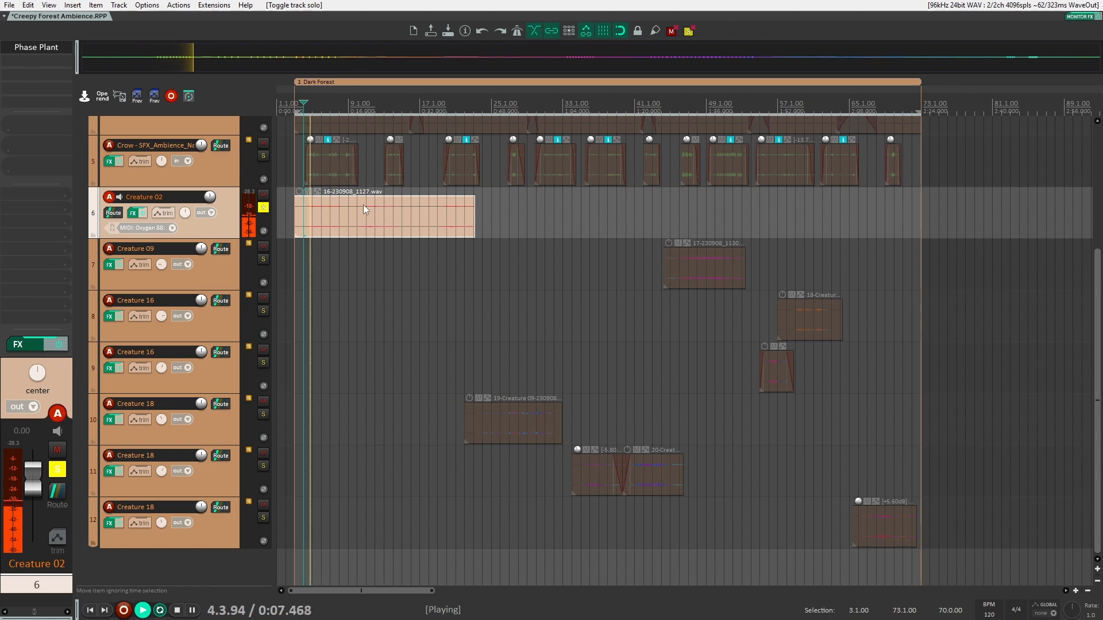
pyautogui.press('space')
pyautogui.moveTo(363, 204); pyautogui.dragTo(363, 205)
pyautogui.press('space')
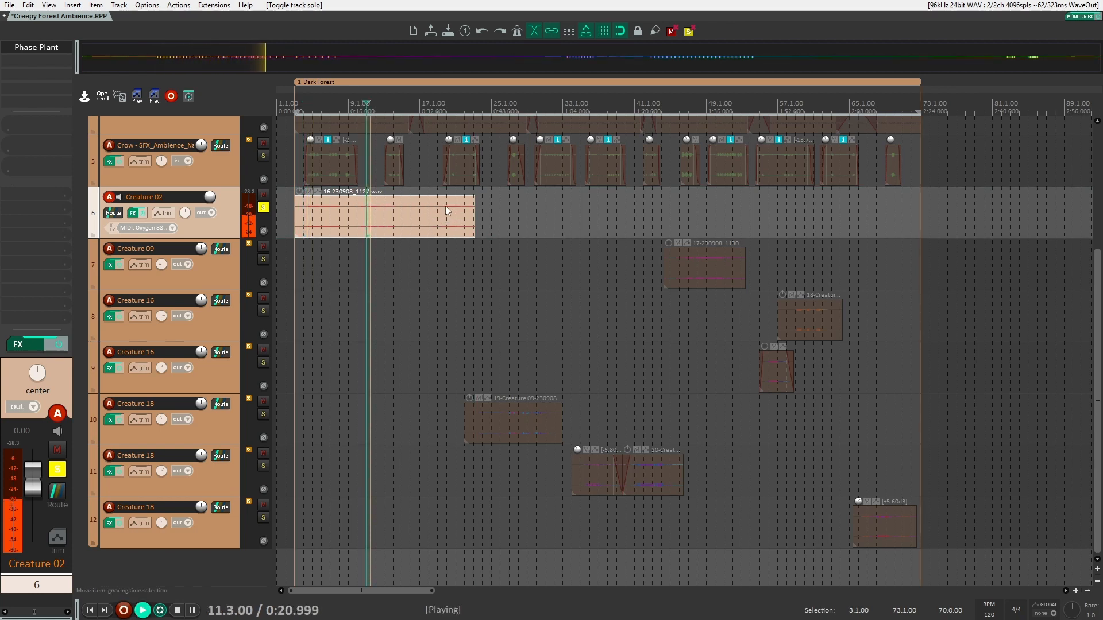
pyautogui.press('space')
pyautogui.click(264, 207)
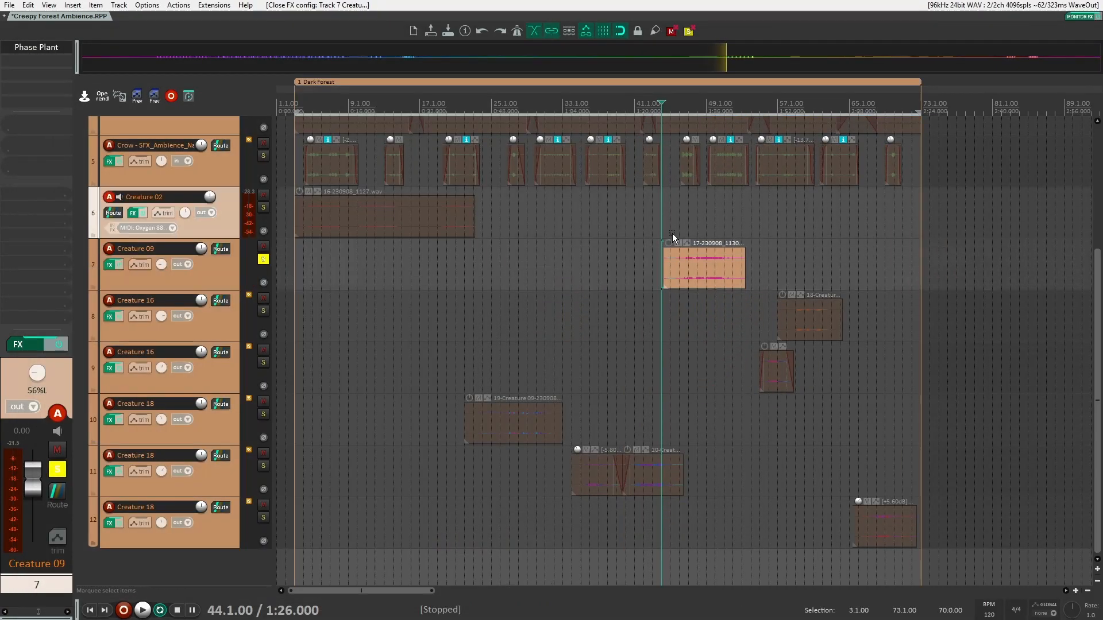
# Play the soloed Creature 09 track through its clip, clear its solo, and stop playback.
pyautogui.press('space')
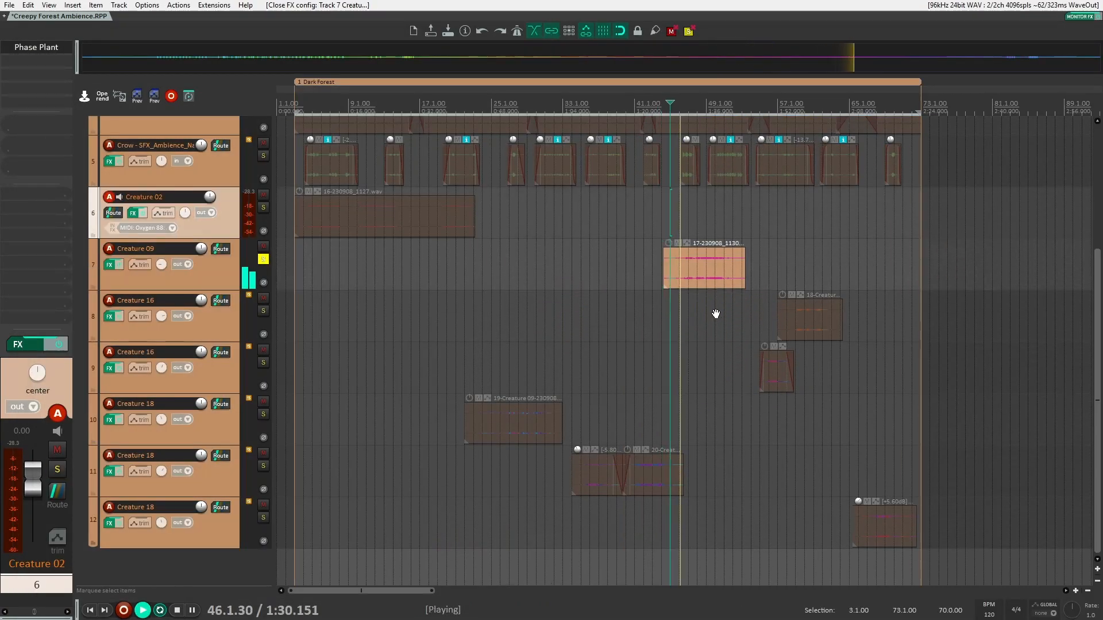
pyautogui.hscroll(3, 606, 313)
pyautogui.scroll(2, 606, 313)
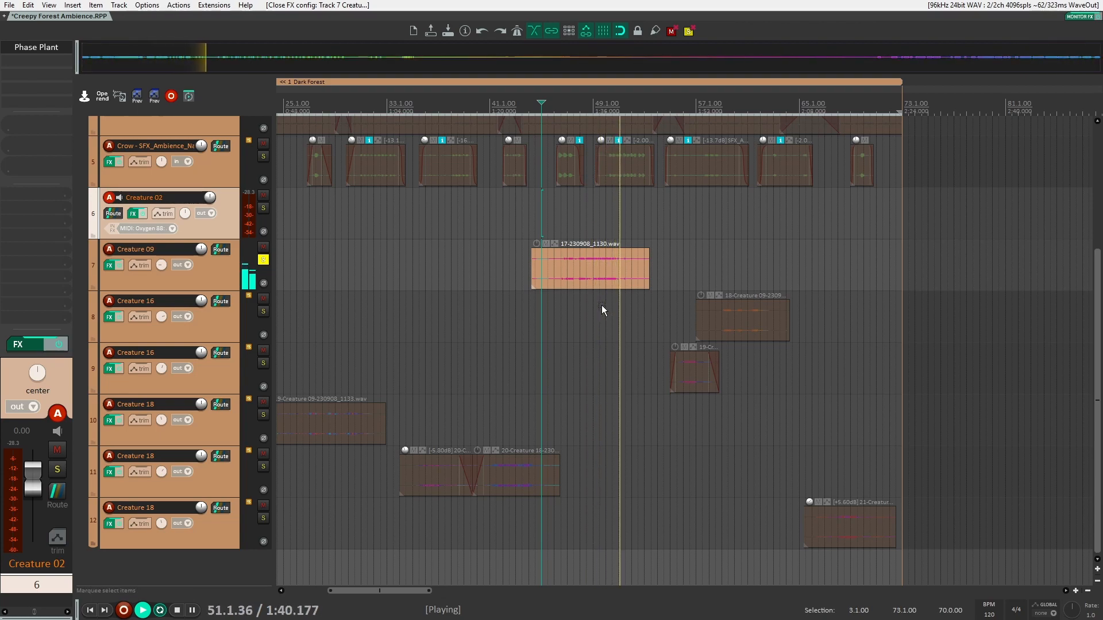
pyautogui.click(263, 260)
pyautogui.press('space')
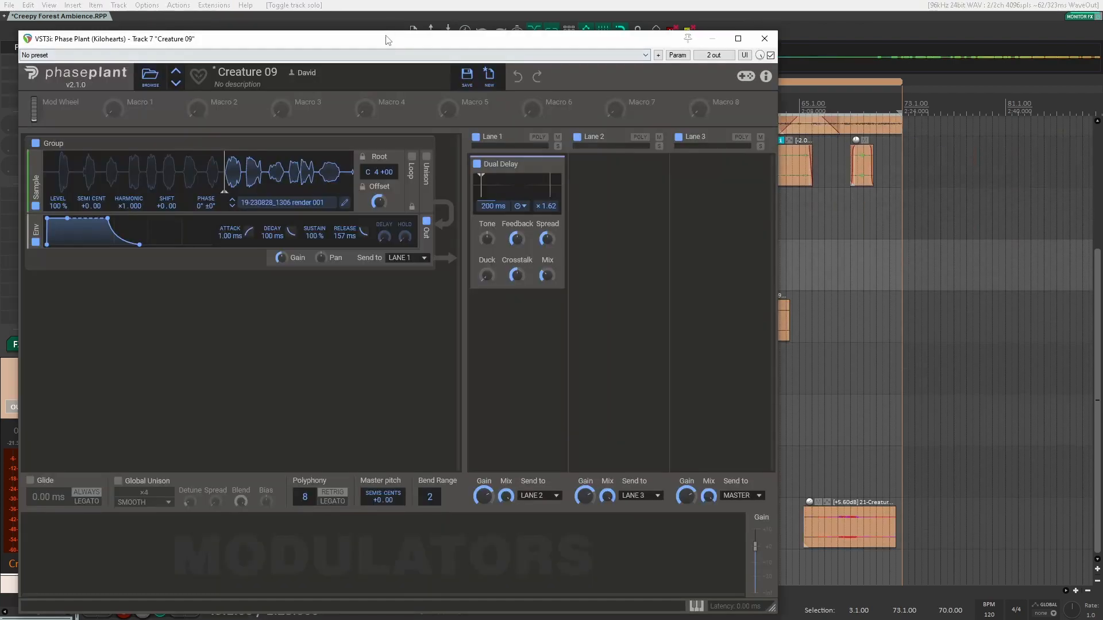
# Compare Creature 09's Phase Plant sound with Lane 1's Dual Delay off and on, leave it enabled, and close the plug-in.
pyautogui.moveTo(387, 40); pyautogui.dragTo(482, 38)
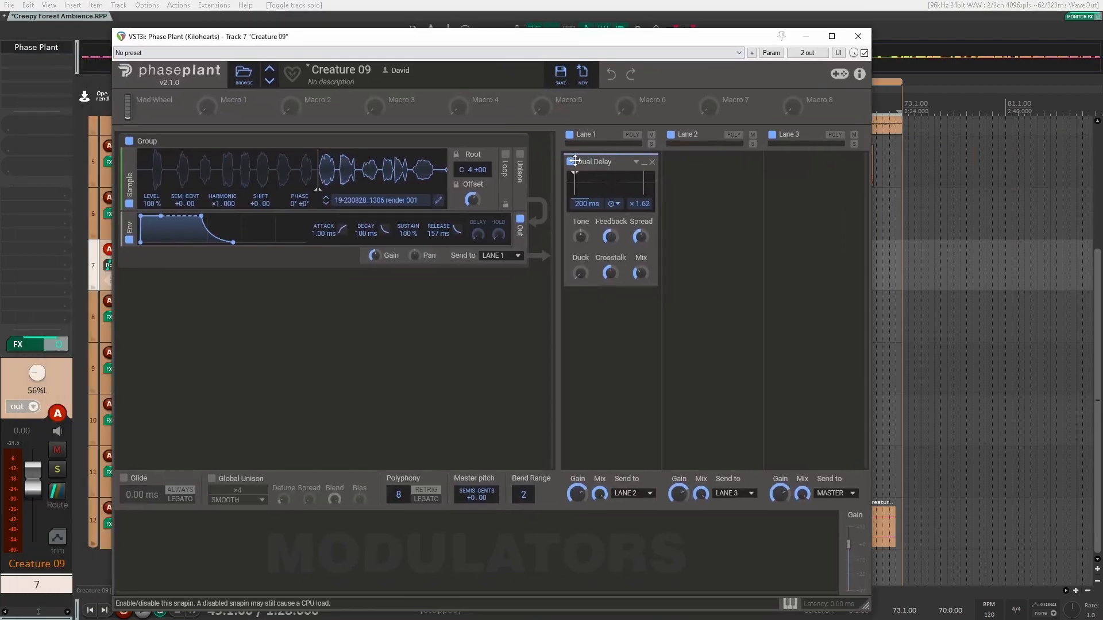
pyautogui.click(569, 135)
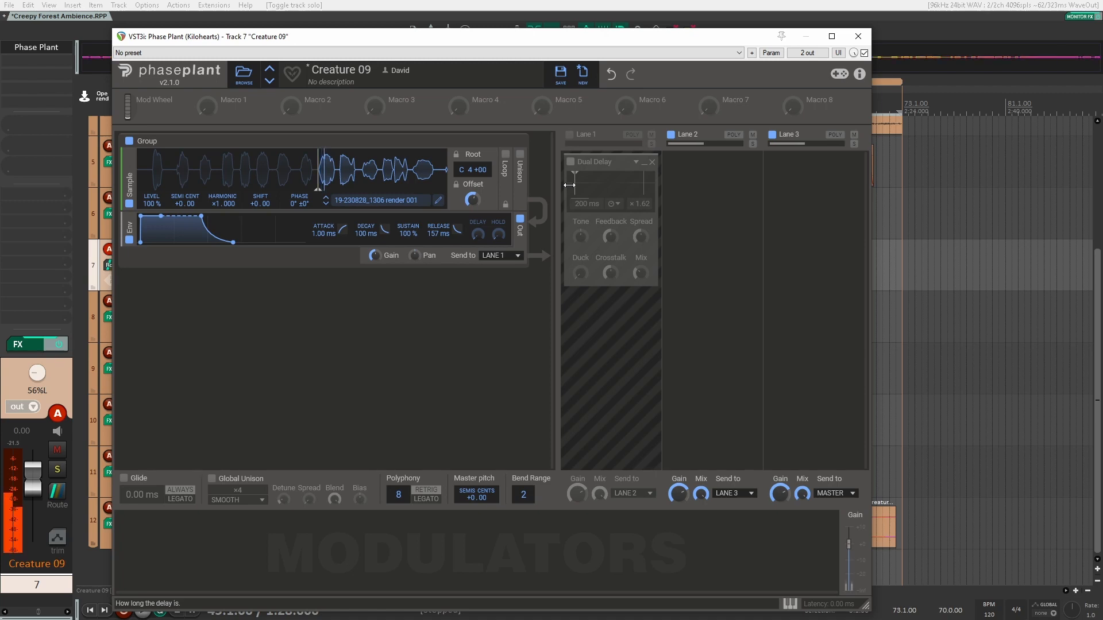
pyautogui.click(571, 138)
pyautogui.click(858, 36)
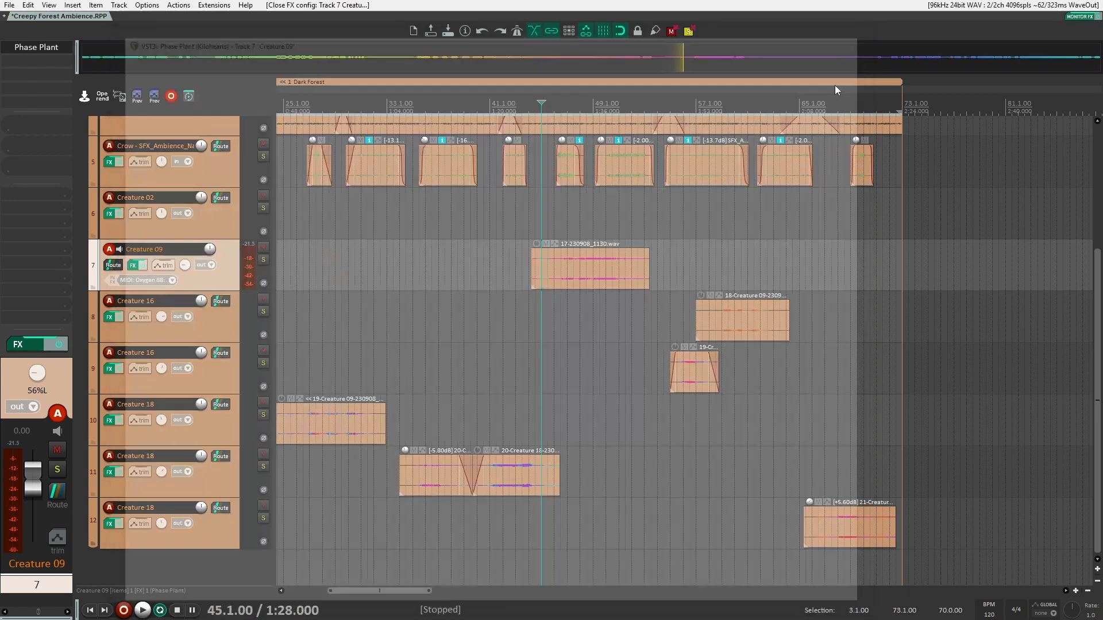
# Play the full mix from 47.1.00, briefly soloing Creature 09 to compare it against the other layers.
pyautogui.click(568, 225)
pyautogui.press('space')
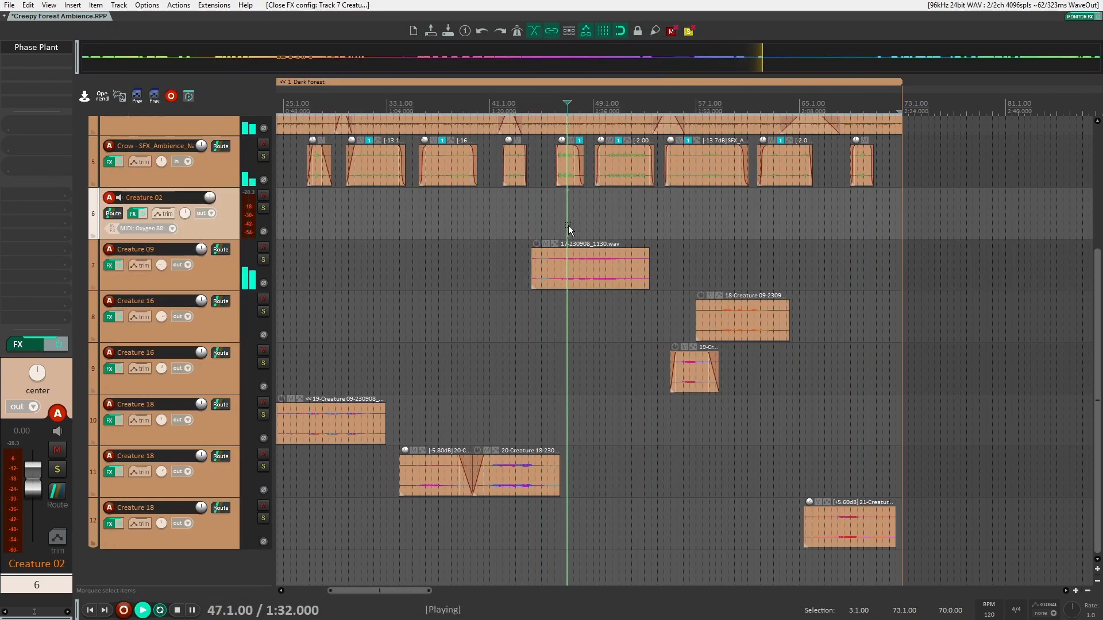
pyautogui.click(264, 260)
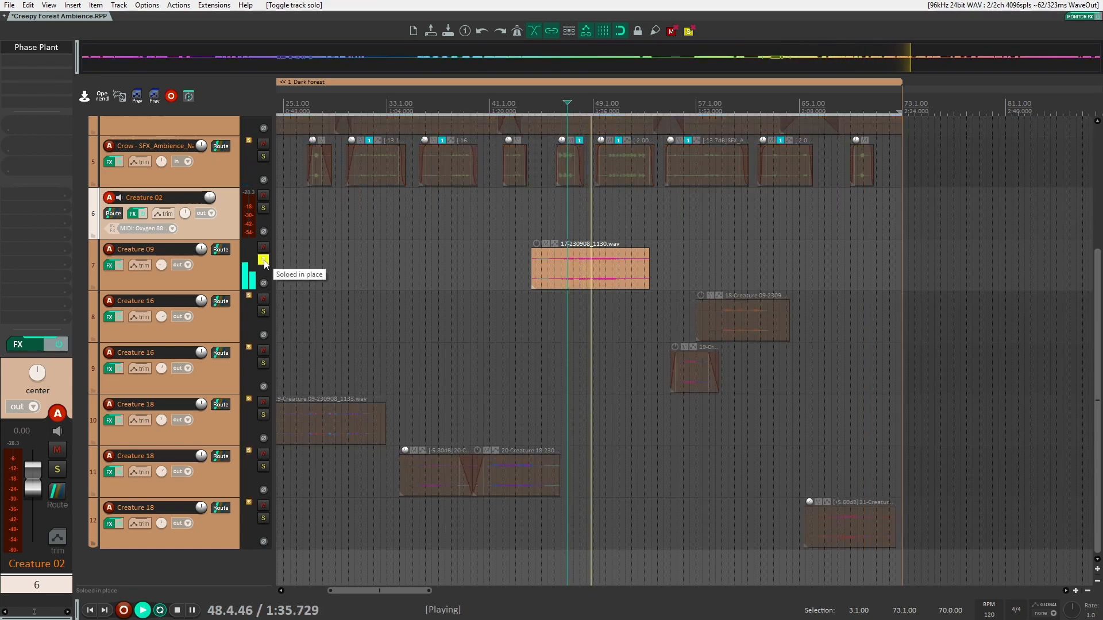
pyautogui.click(264, 260)
pyautogui.press('space')
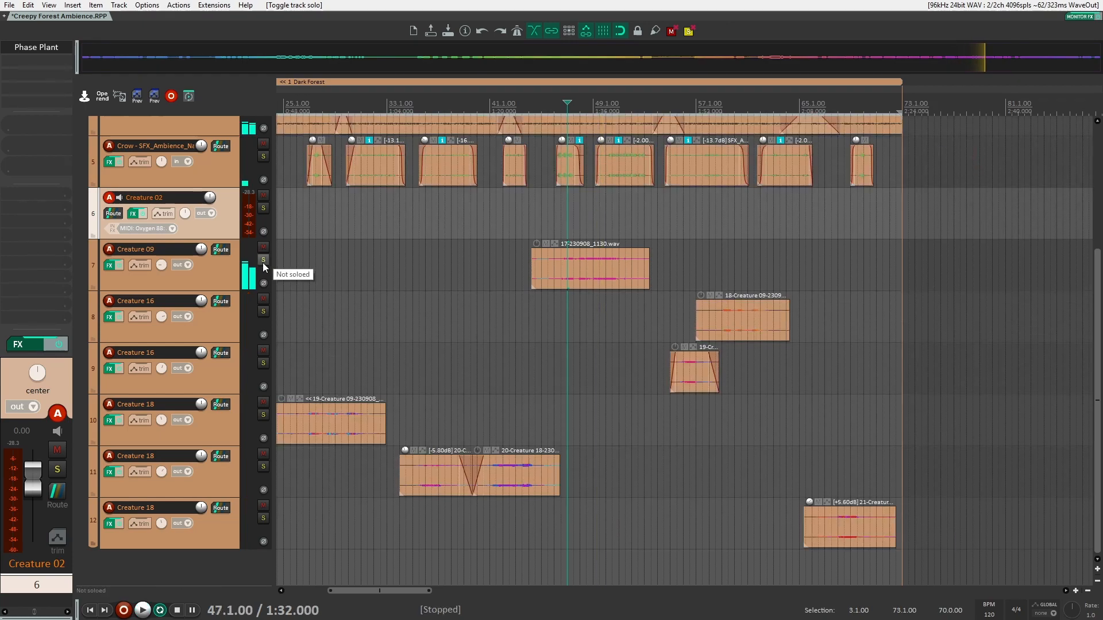
# Move the edit cursor to 59.1.00, solo the Creature 16 track (track 8), and play it from there.
pyautogui.click(228, 319)
pyautogui.moveTo(361, 320); pyautogui.dragTo(256, 310)
pyautogui.click(621, 279)
pyautogui.click(616, 279)
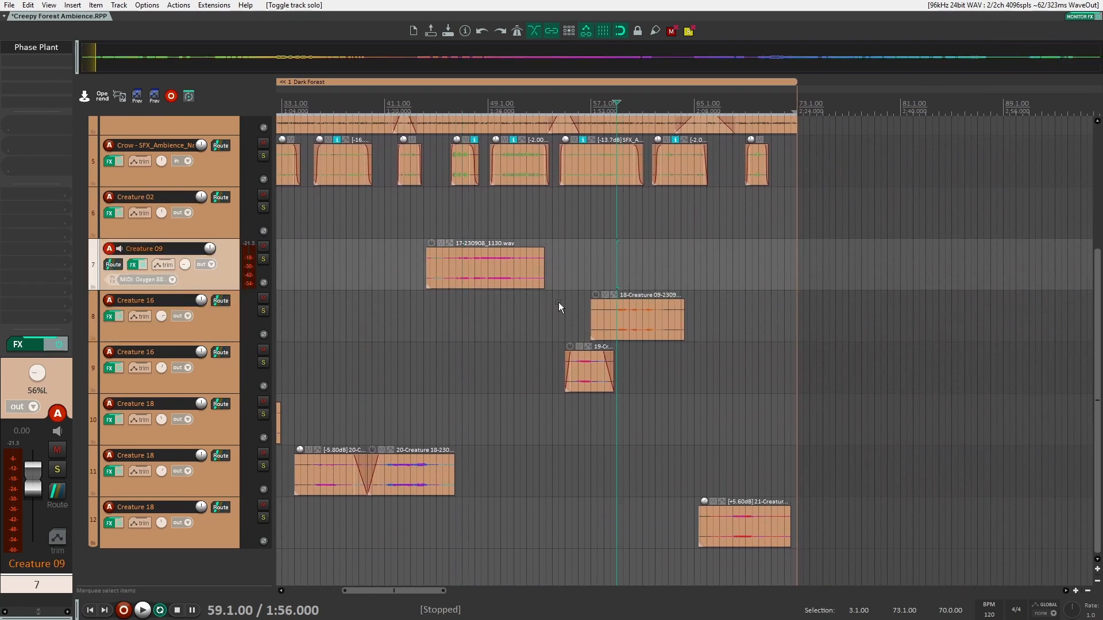
pyautogui.click(264, 311)
pyautogui.press('space')
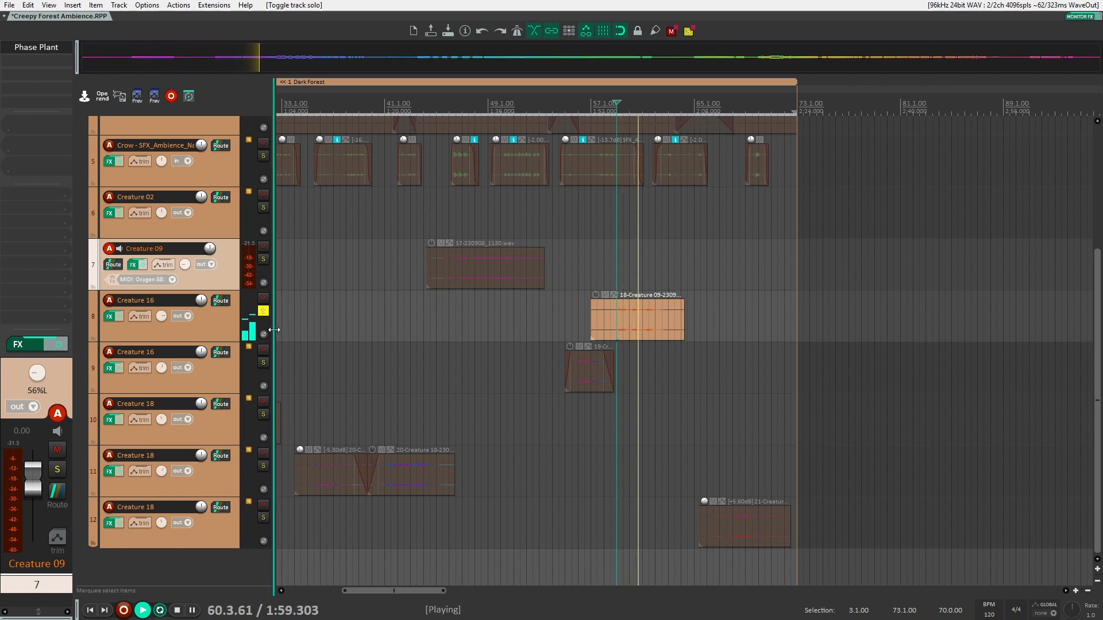
pyautogui.click(208, 315)
pyautogui.press('space')
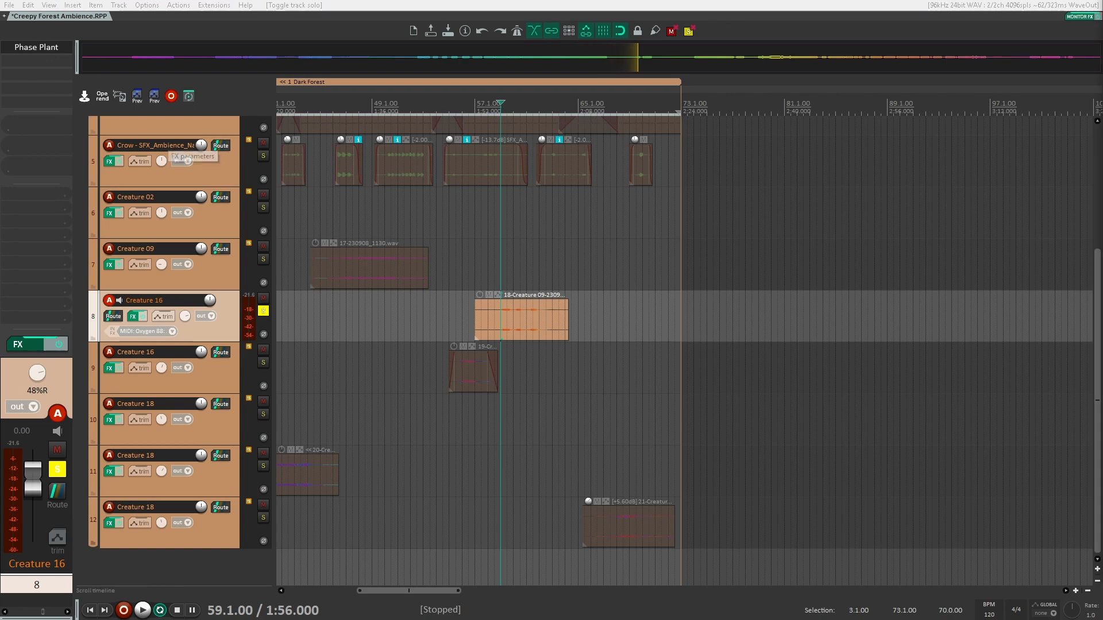
# Compare track 8's Phase Plant bird sound with Lane 1's Dual Delay off and on, close the plug-in, and clear the track's solo.
pyautogui.moveTo(1102, 172); pyautogui.dragTo(408, 11)
pyautogui.moveTo(492, 14); pyautogui.dragTo(440, 27)
pyautogui.click(614, 125)
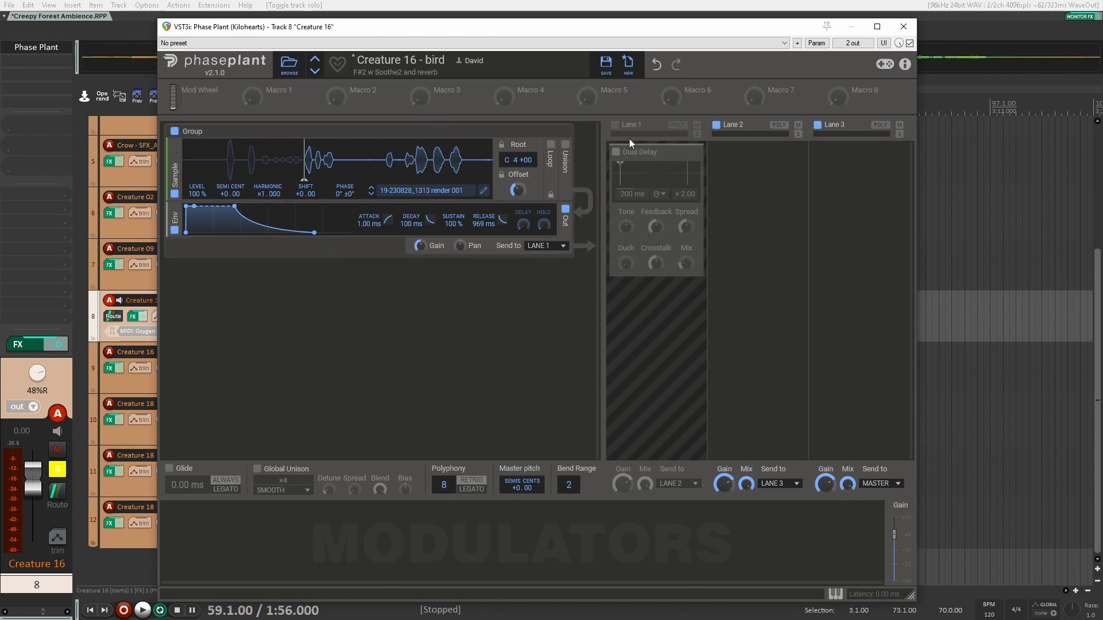
pyautogui.click(614, 125)
pyautogui.click(905, 25)
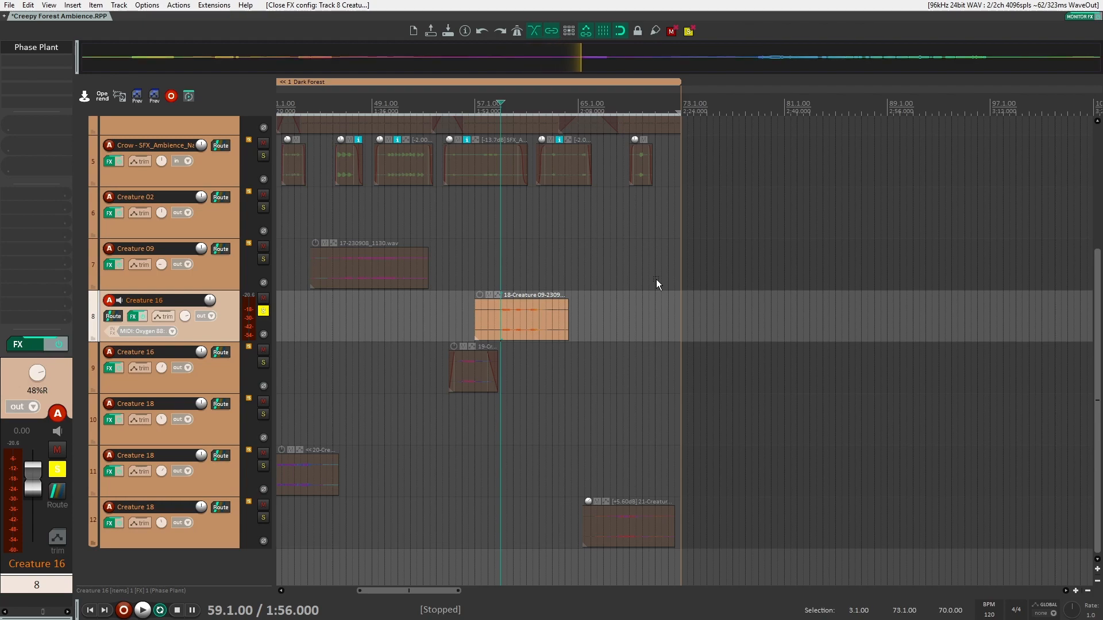
pyautogui.click(264, 312)
# Solo the second Creature 16 track (track 9), play it from 56.1.00, stop, and clear its solo.
pyautogui.hscroll(-10, 547, 313)
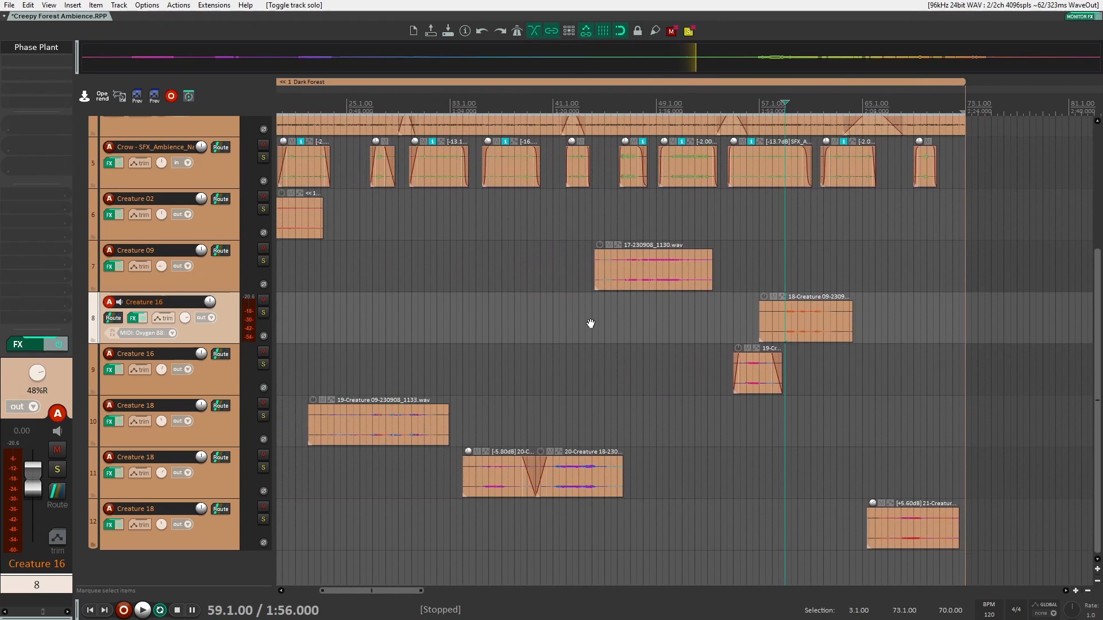
pyautogui.scroll(-2, 413, 245)
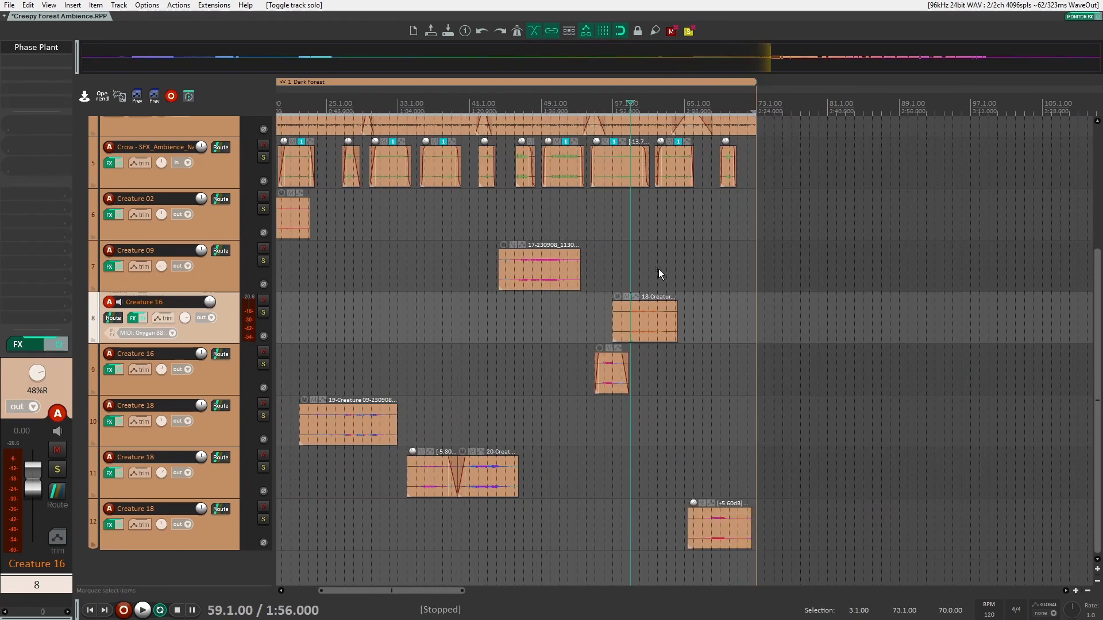
pyautogui.hscroll(-3, 359, 283)
pyautogui.click(263, 364)
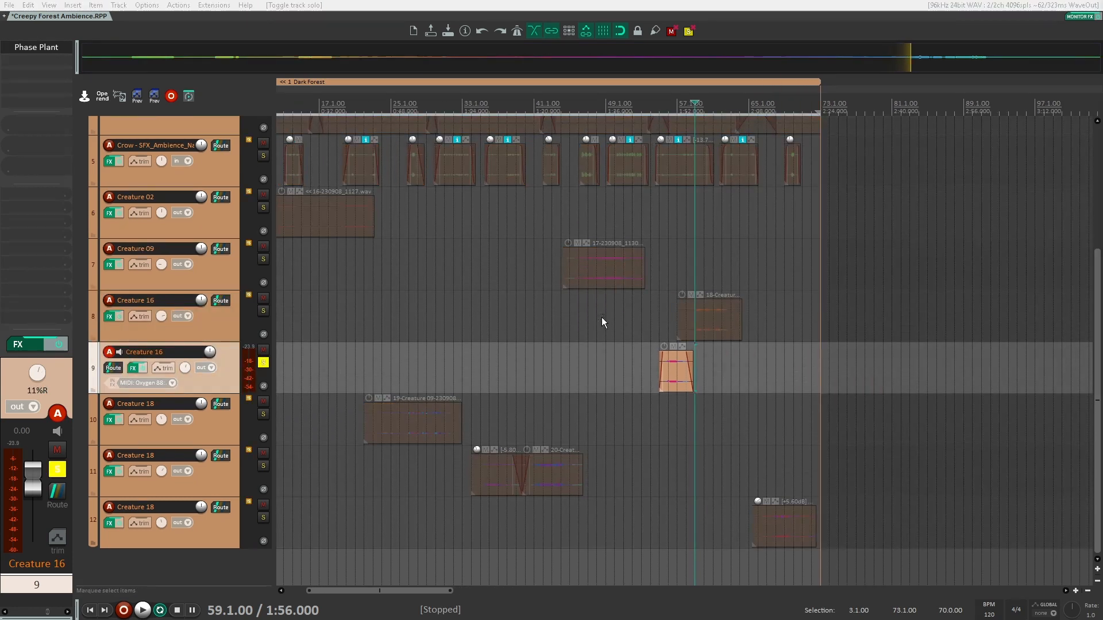
pyautogui.click(668, 333)
pyautogui.press('space')
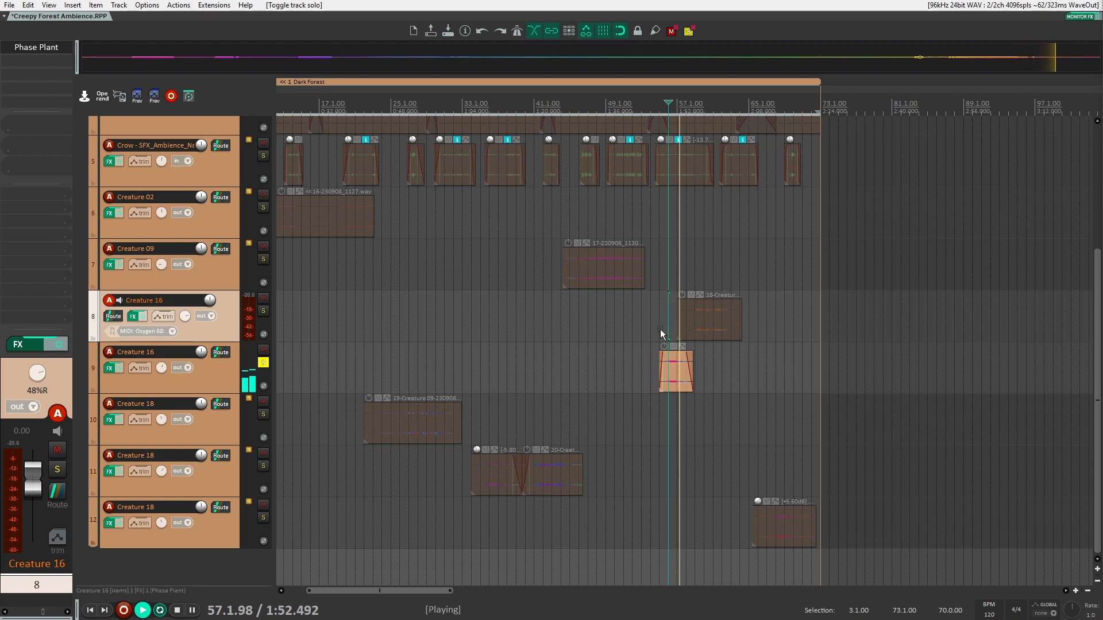
pyautogui.press('space')
pyautogui.click(264, 362)
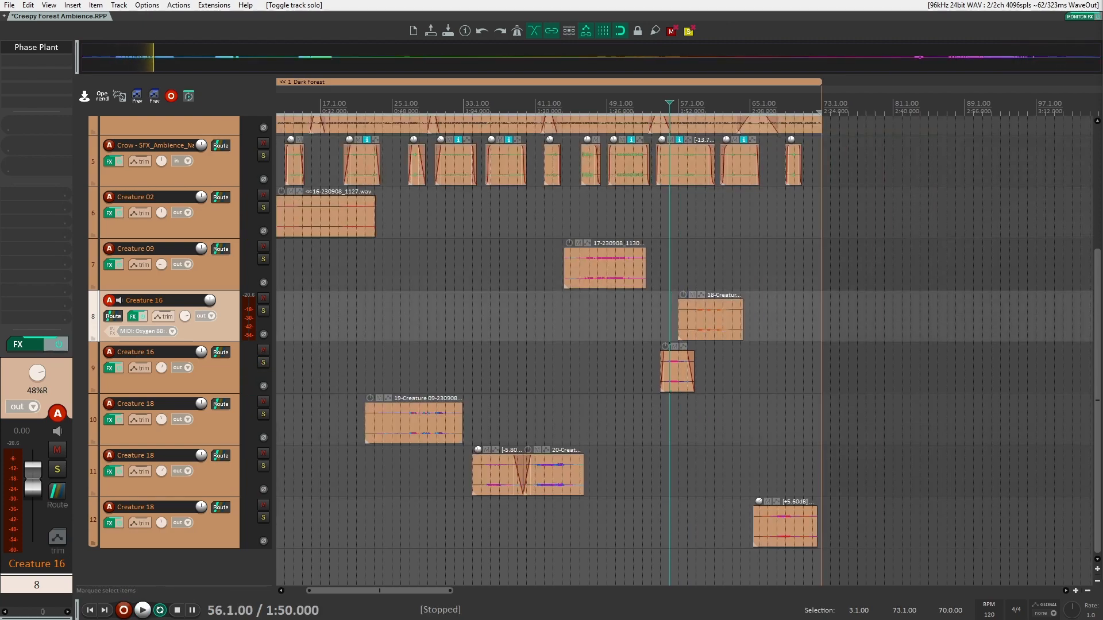
# Solo track 9 again, enable Lane 2 and Lane 3 in its Phase Plant frog patch, and close the plug-in.
pyautogui.click(263, 363)
pyautogui.click(109, 368)
pyautogui.moveTo(966, 203); pyautogui.dragTo(380, 3)
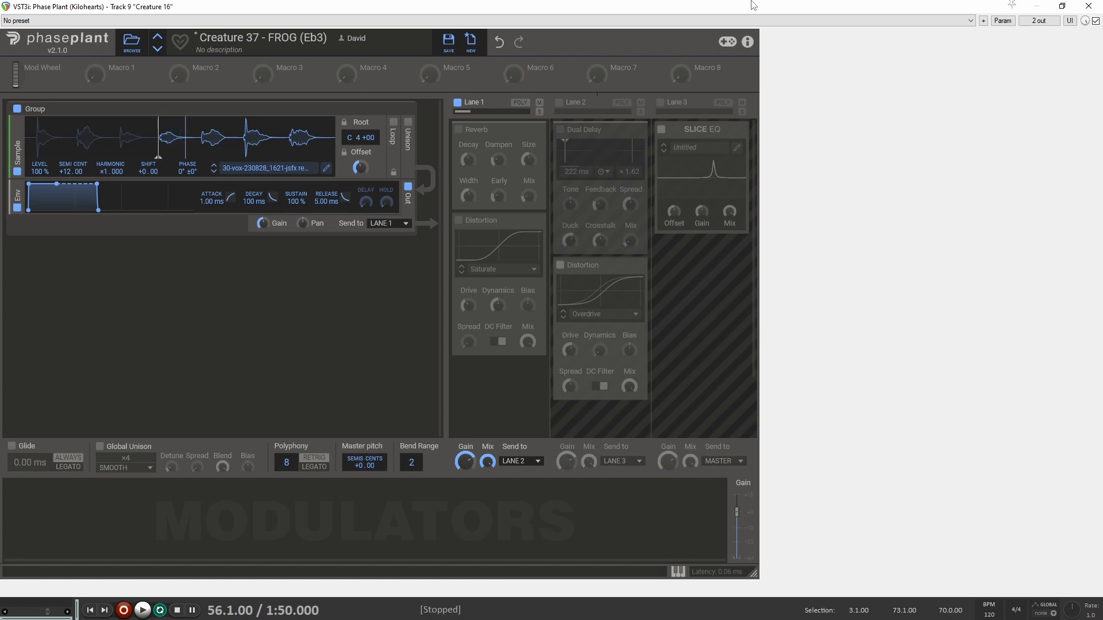
pyautogui.click(559, 103)
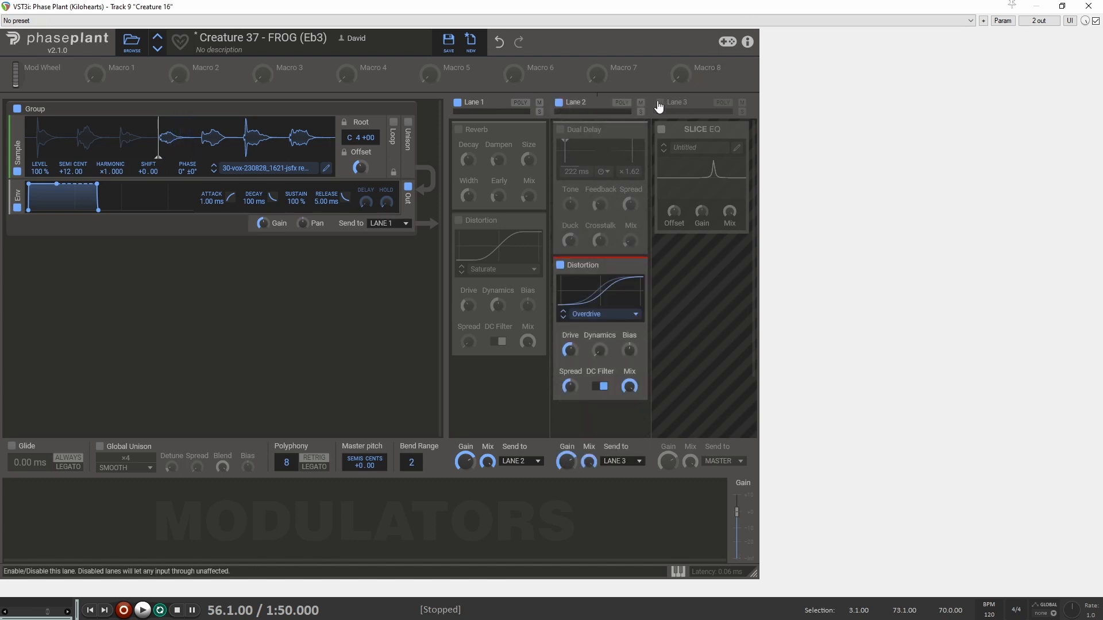
pyautogui.click(663, 103)
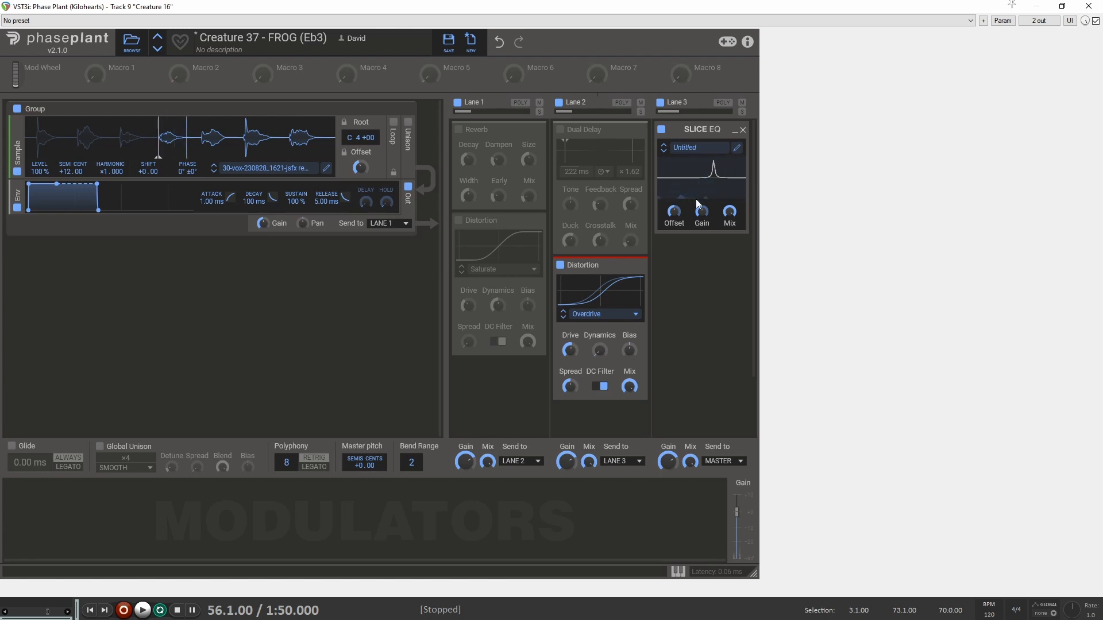
pyautogui.click(1062, 5)
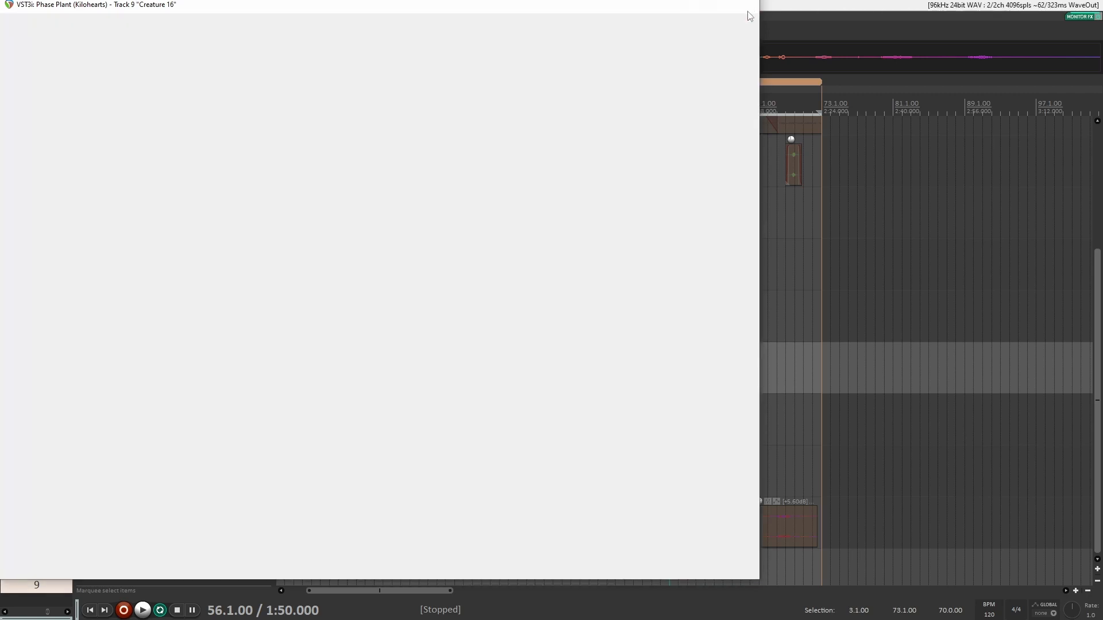
pyautogui.click(750, 6)
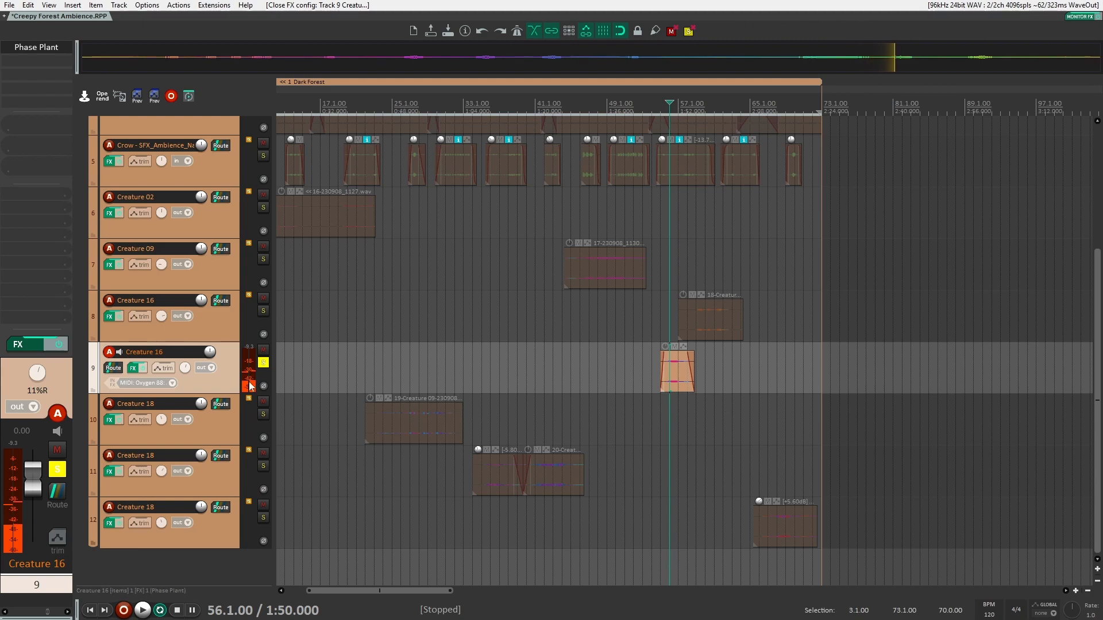
# Reopen track 9's Phase Plant to hear the frog patch, close it, and clear the track's solo.
pyautogui.click(46, 49)
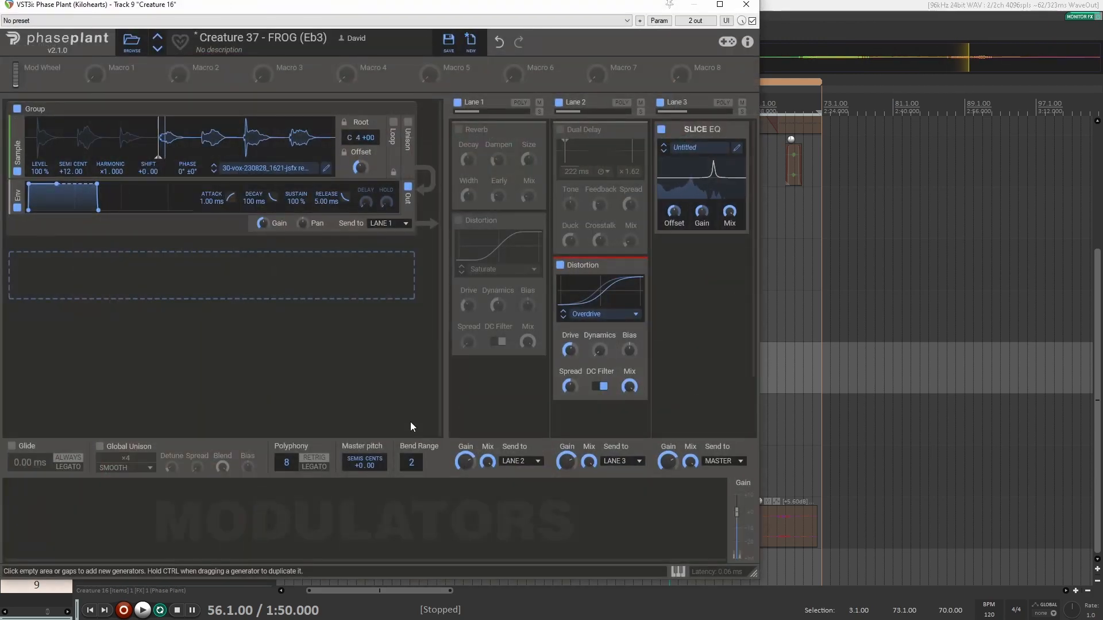
pyautogui.click(746, 4)
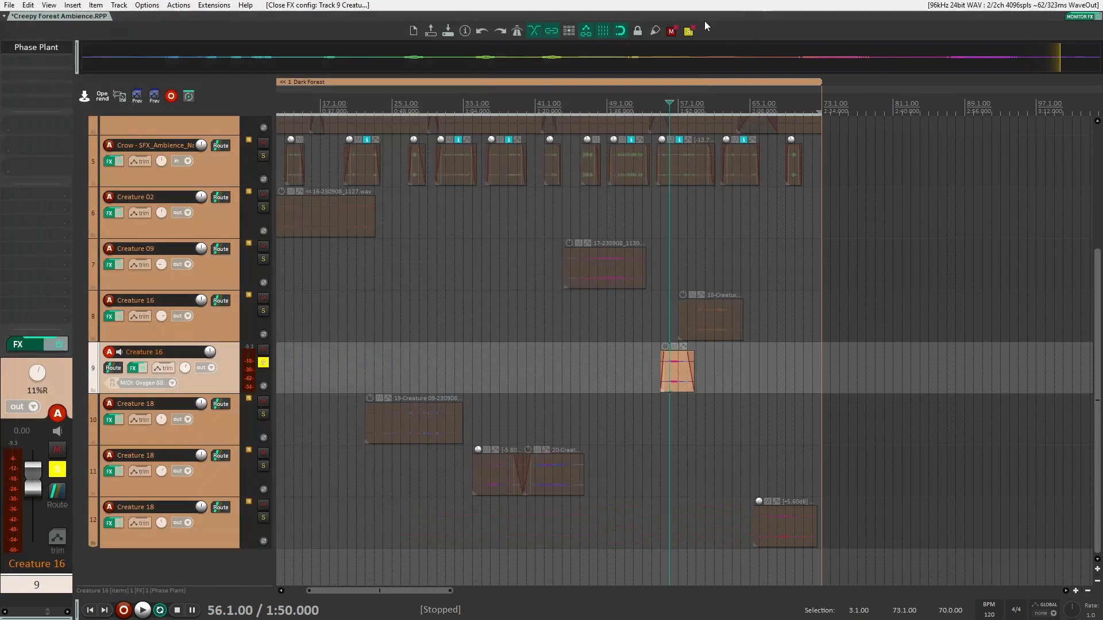
pyautogui.click(263, 363)
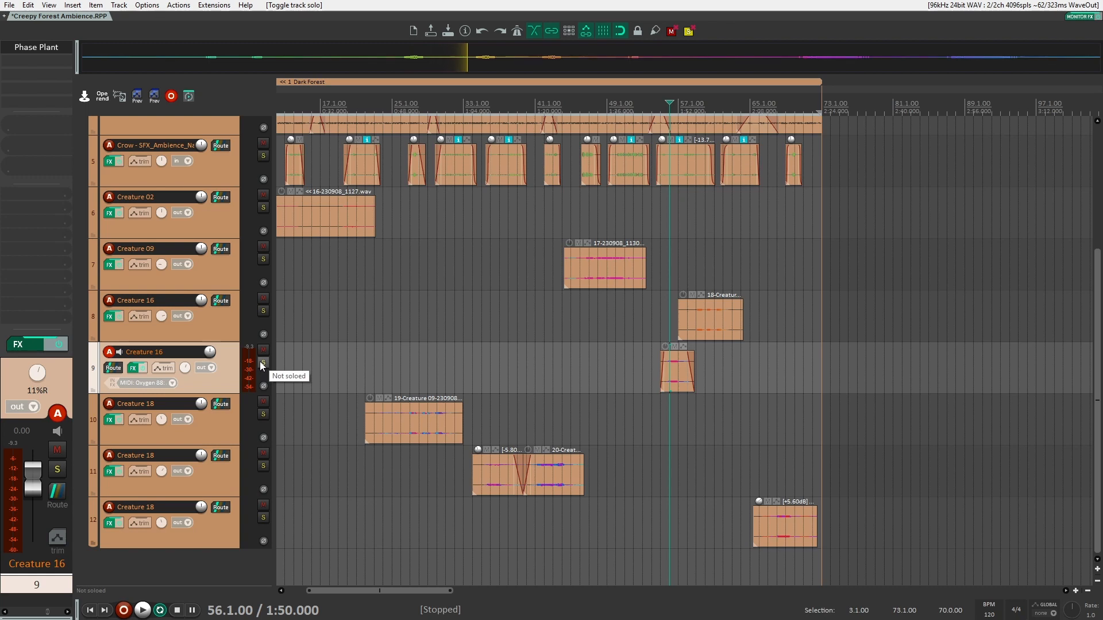
# Solo the first Creature 18 track (track 10), play it from 27.1.00, stop playback, and clear its solo.
pyautogui.moveTo(363, 384); pyautogui.dragTo(484, 350)
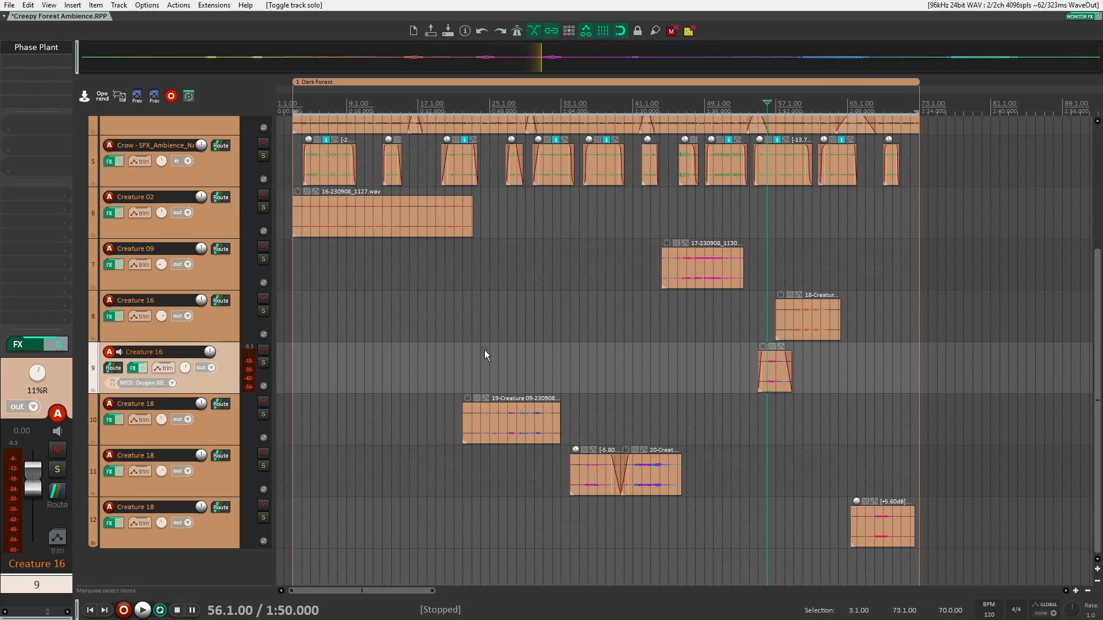
pyautogui.click(506, 366)
pyautogui.click(263, 414)
pyautogui.click(222, 426)
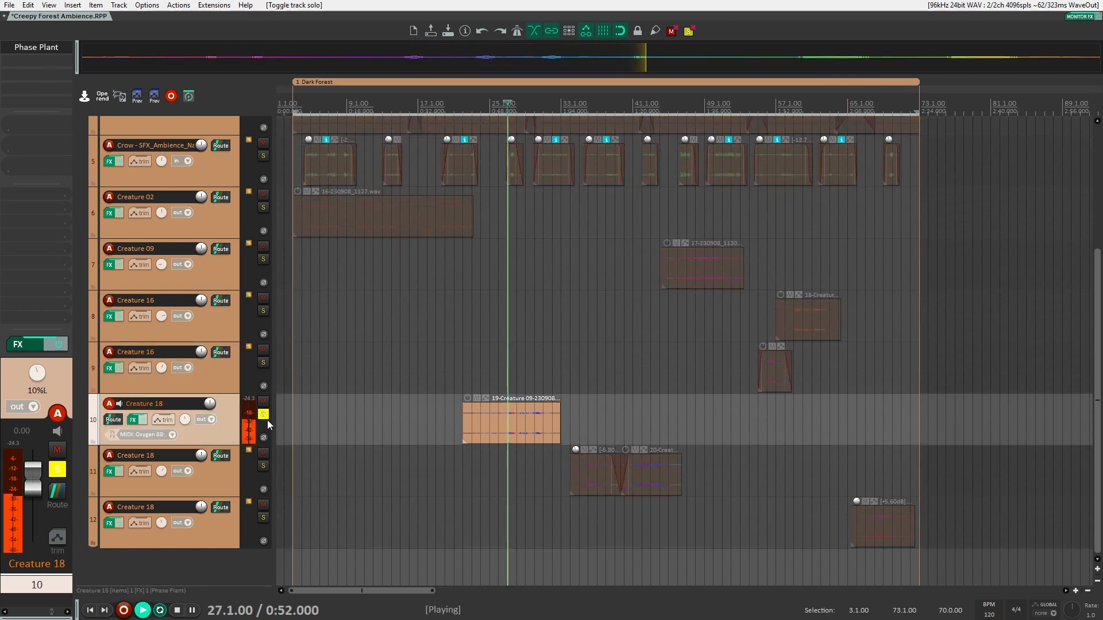
pyautogui.press('space')
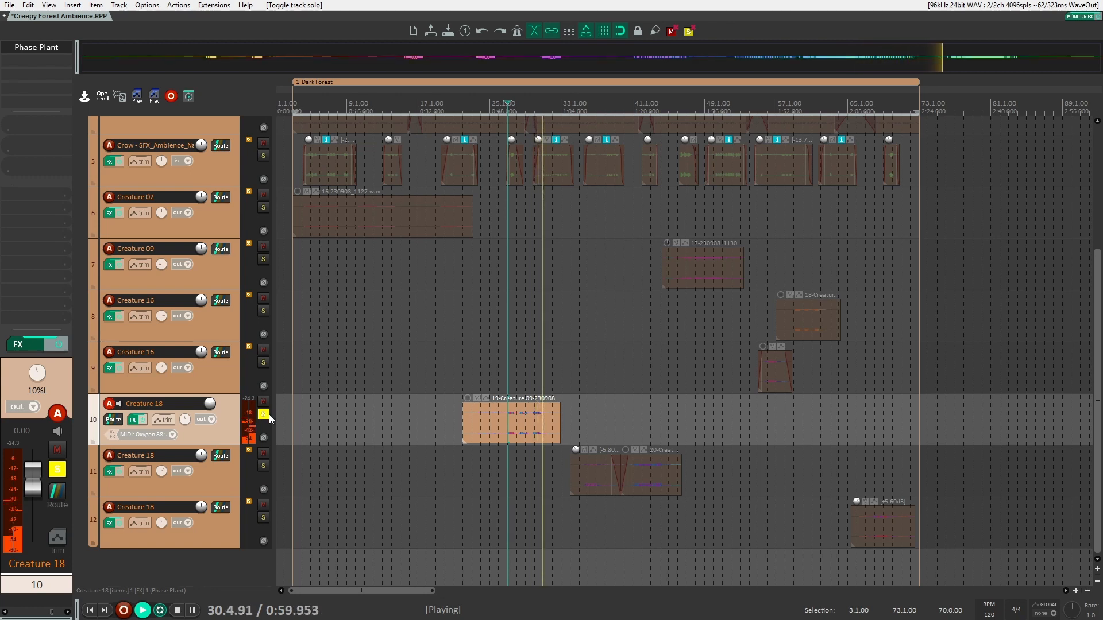
pyautogui.press('space')
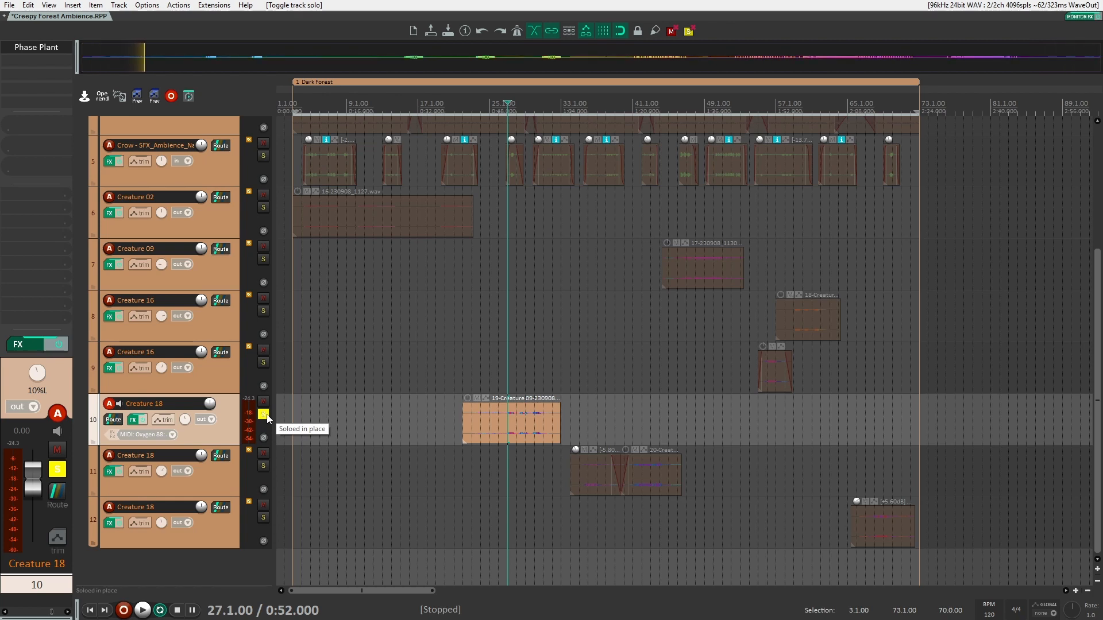
pyautogui.click(268, 418)
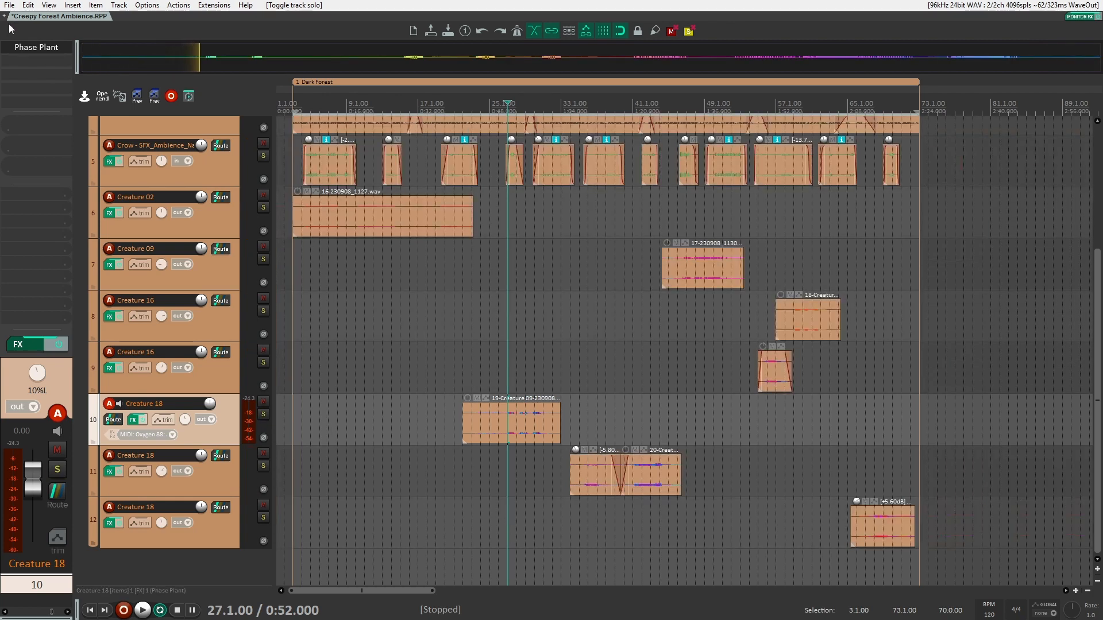
# Open track 10's Phase Plant growly patch full size, bypass and re-enable Lane 1 to compare the sound, and close the plug-in.
pyautogui.click(31, 49)
pyautogui.doubleClick(616, 5)
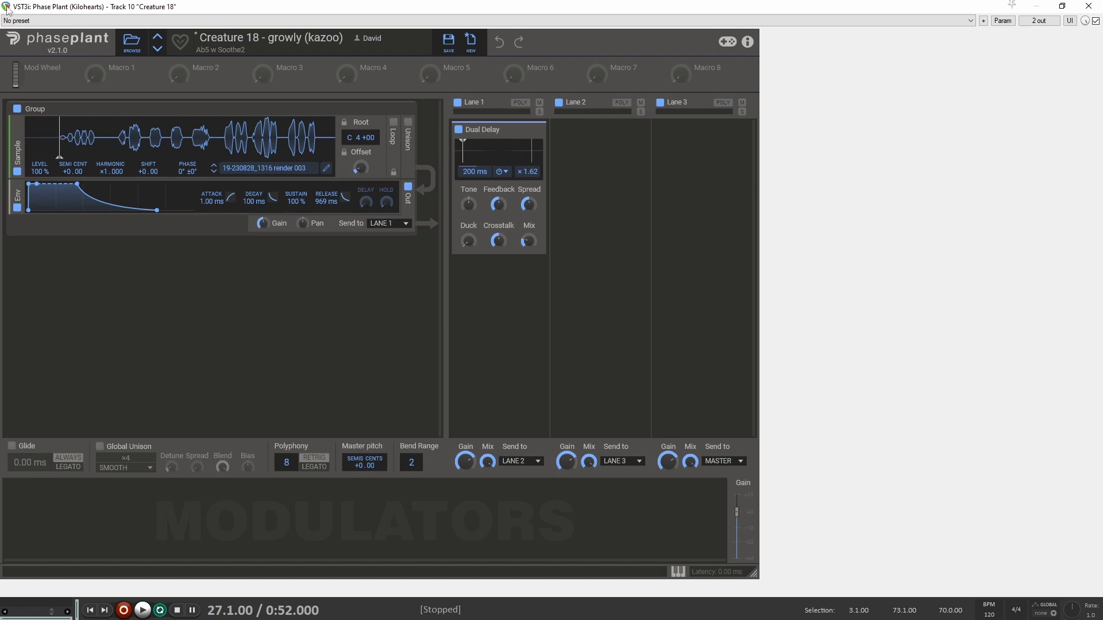
pyautogui.click(458, 102)
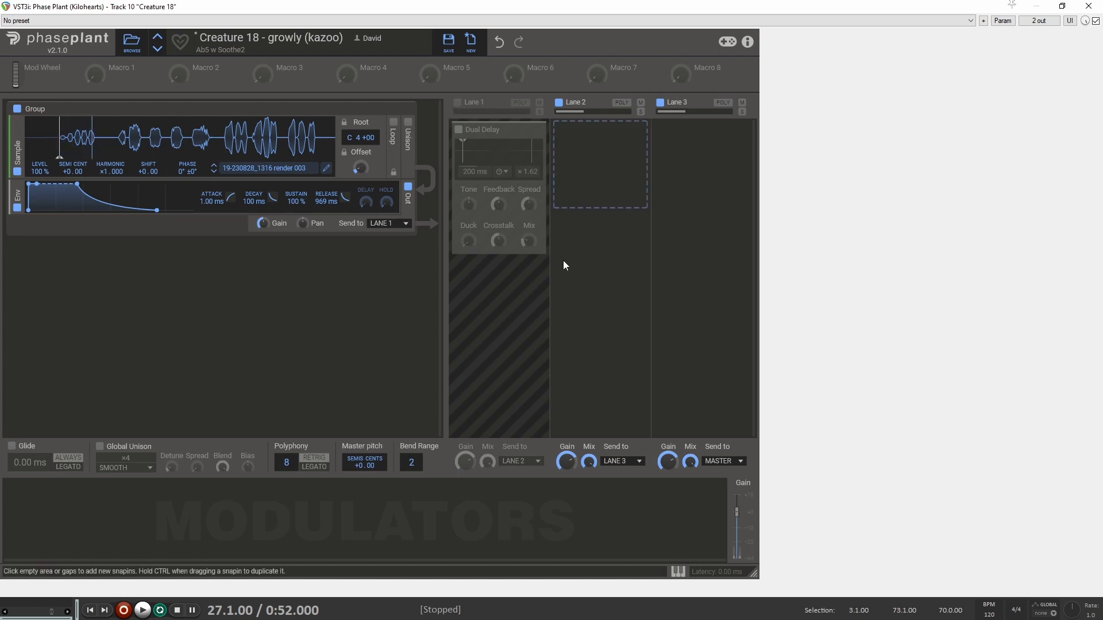
pyautogui.click(457, 103)
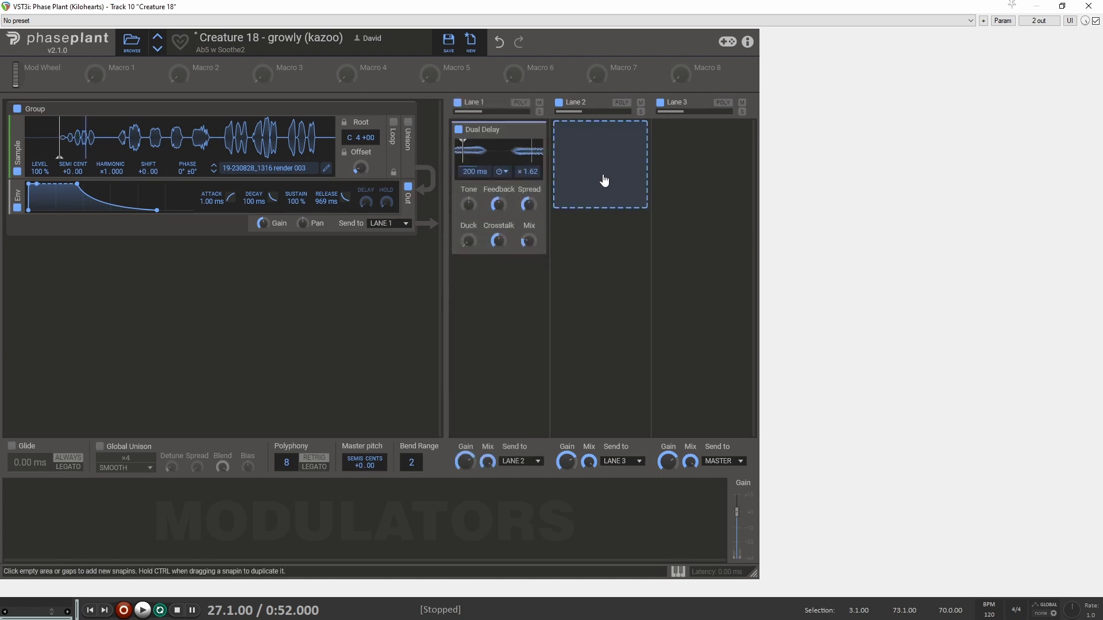
pyautogui.click(1088, 6)
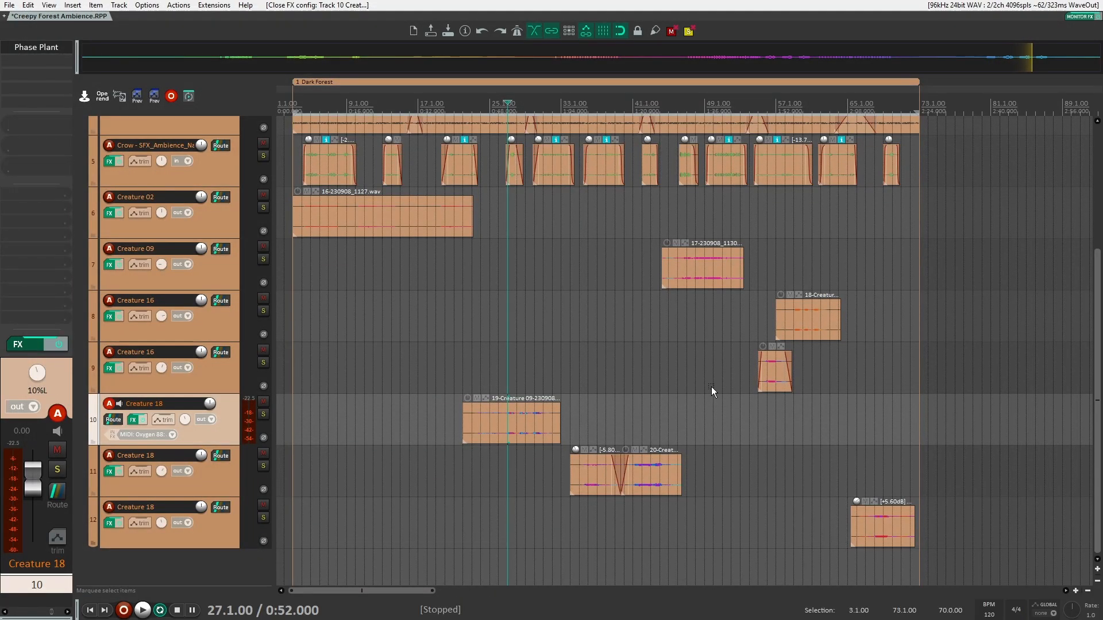
# Solo the second Creature 18 track (track 11), audition it from 35.1.00 and from 41.1.00, and stop playback.
pyautogui.click(263, 466)
pyautogui.click(224, 478)
pyautogui.click(580, 442)
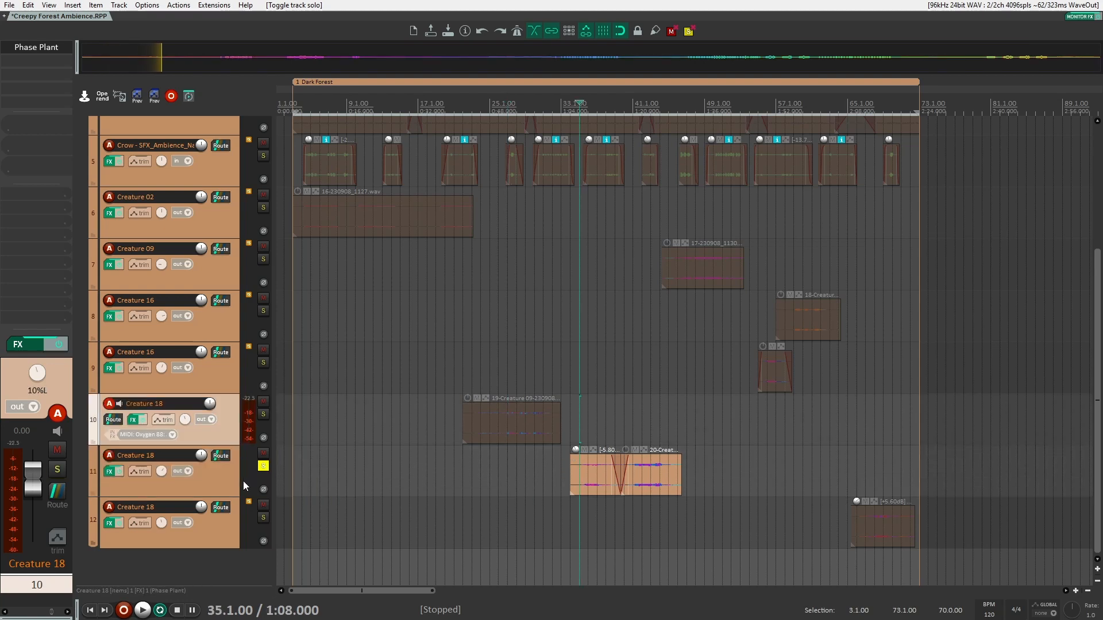
pyautogui.press('space')
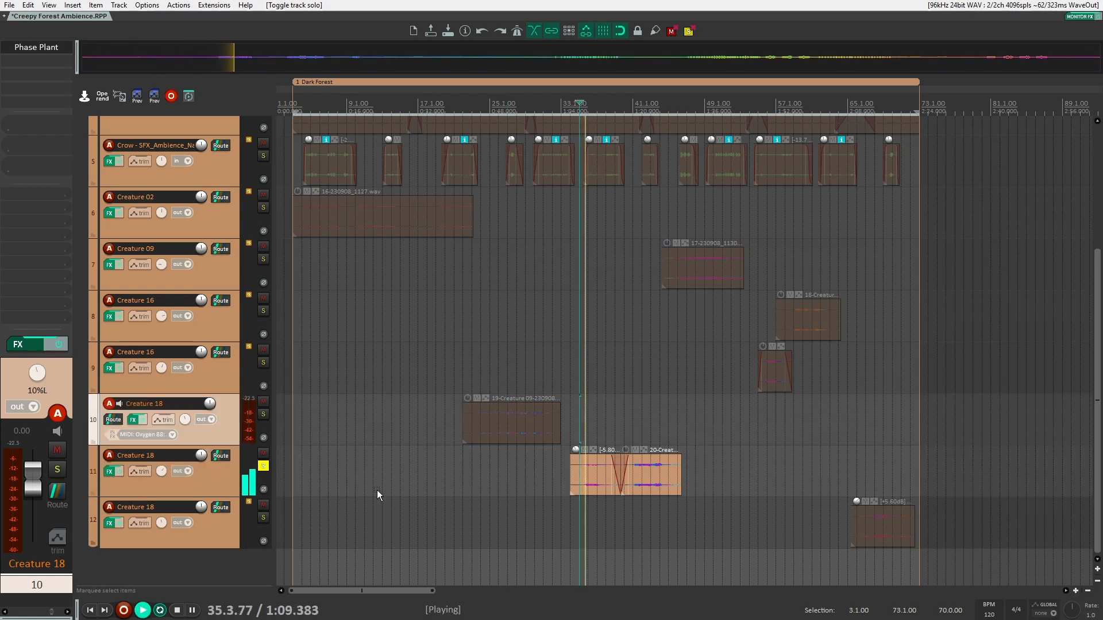
pyautogui.click(215, 478)
pyautogui.click(630, 435)
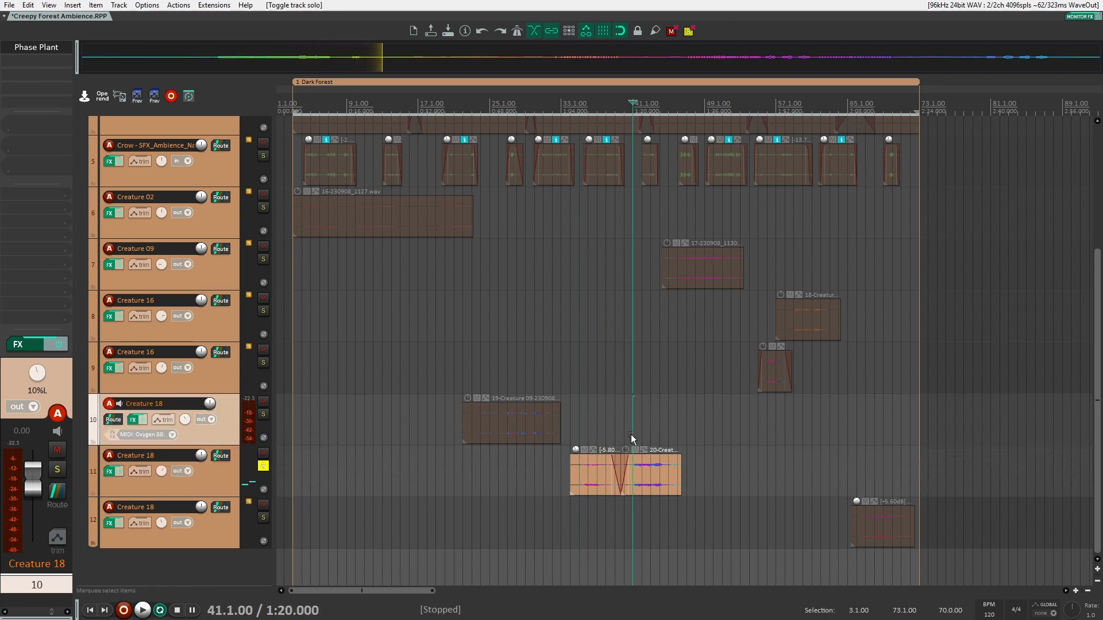
pyautogui.click(229, 484)
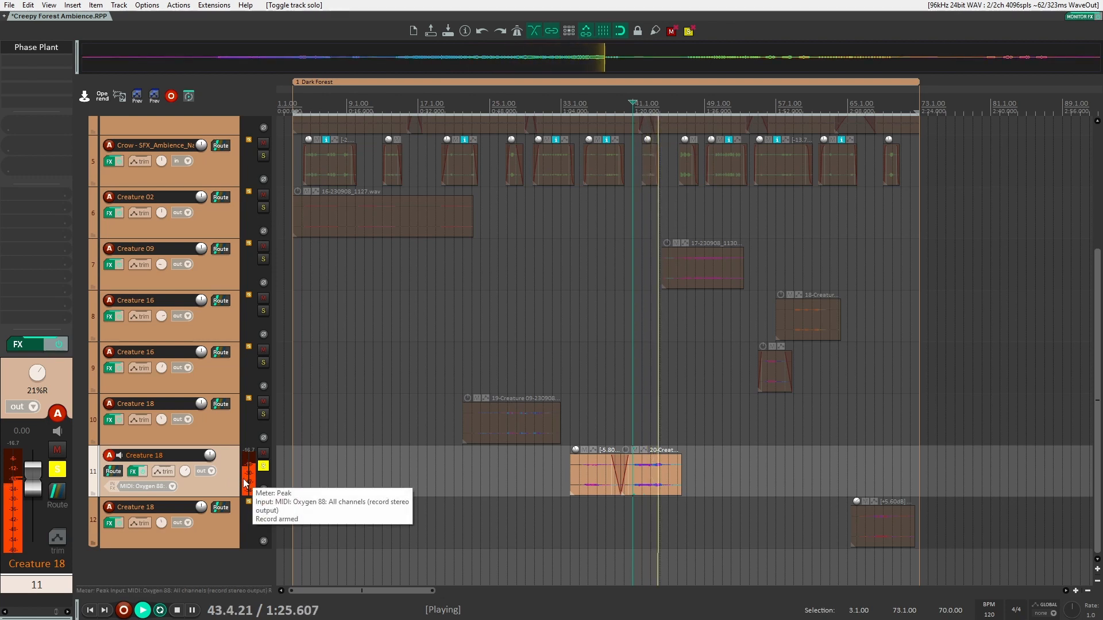
pyautogui.press('space')
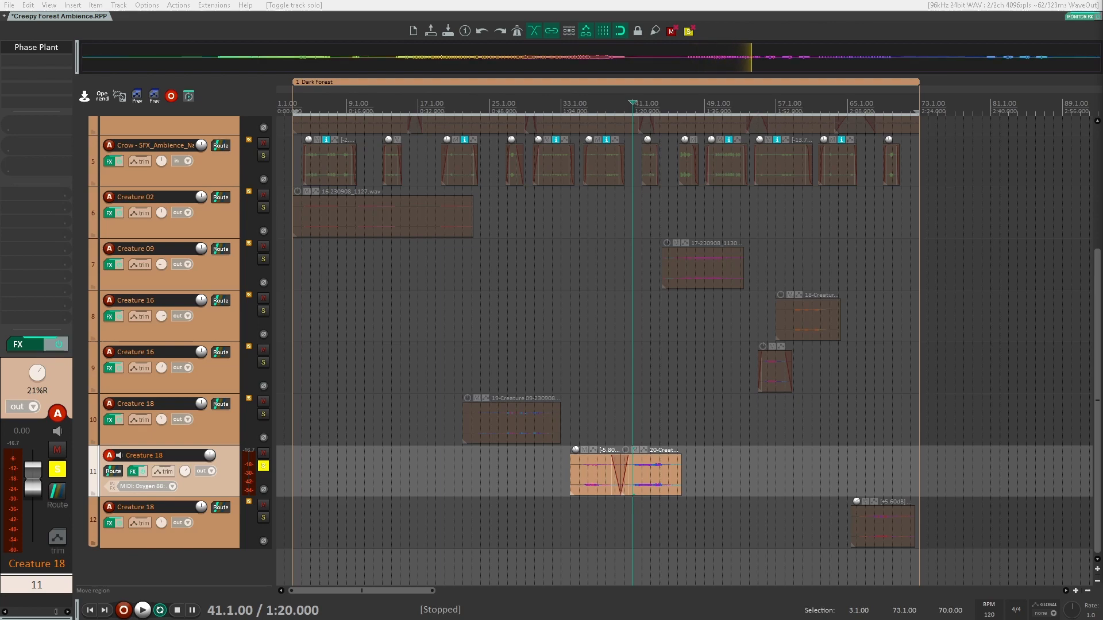
# Compare track 11's Phase Plant patch with Lane 1 off and on, close the plug-in, and clear the track's solo.
pyautogui.moveTo(909, 257); pyautogui.dragTo(525, 13)
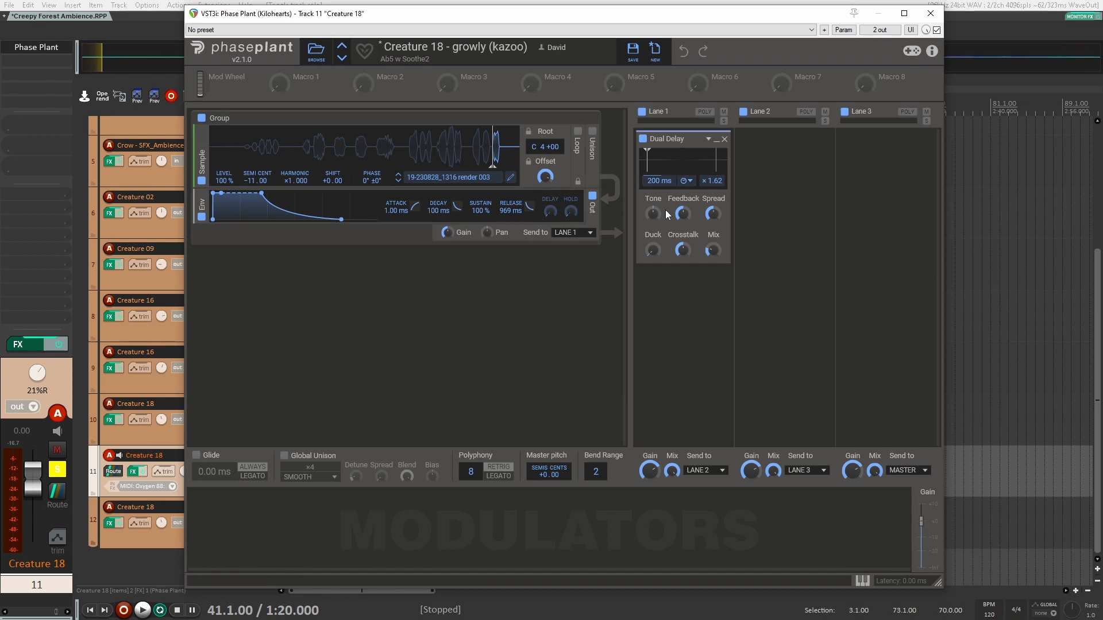
pyautogui.click(642, 112)
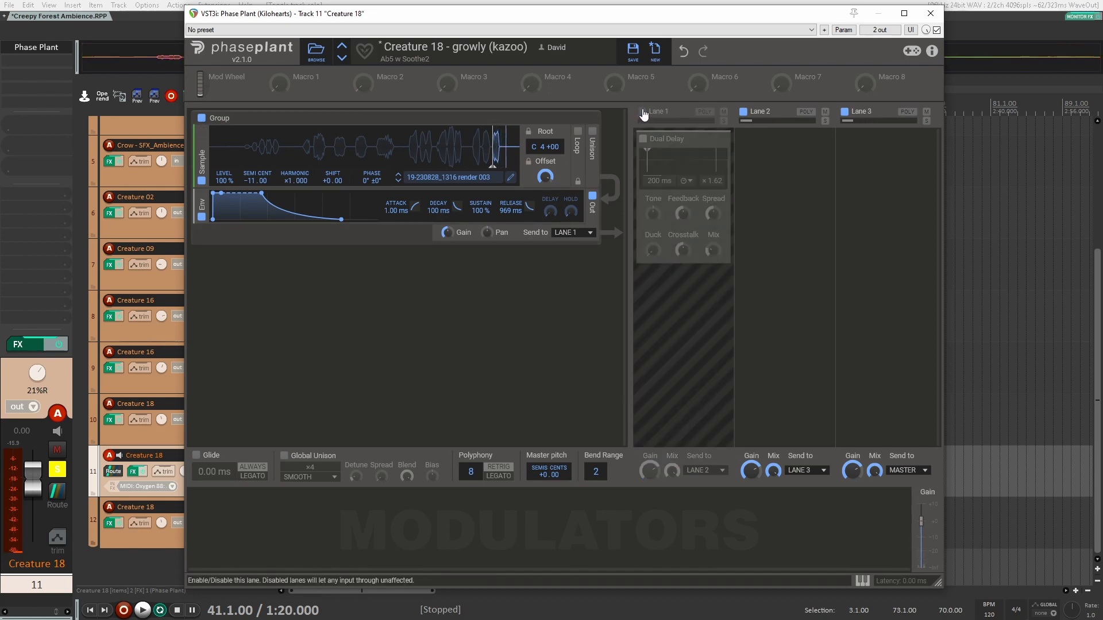
pyautogui.click(643, 112)
pyautogui.click(930, 13)
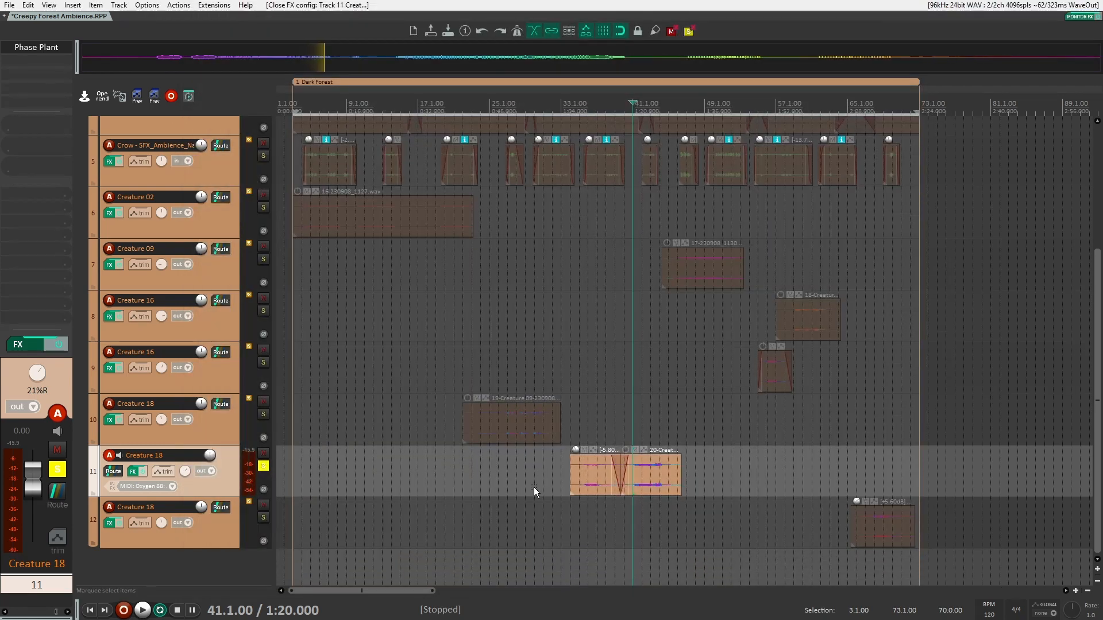
pyautogui.click(263, 466)
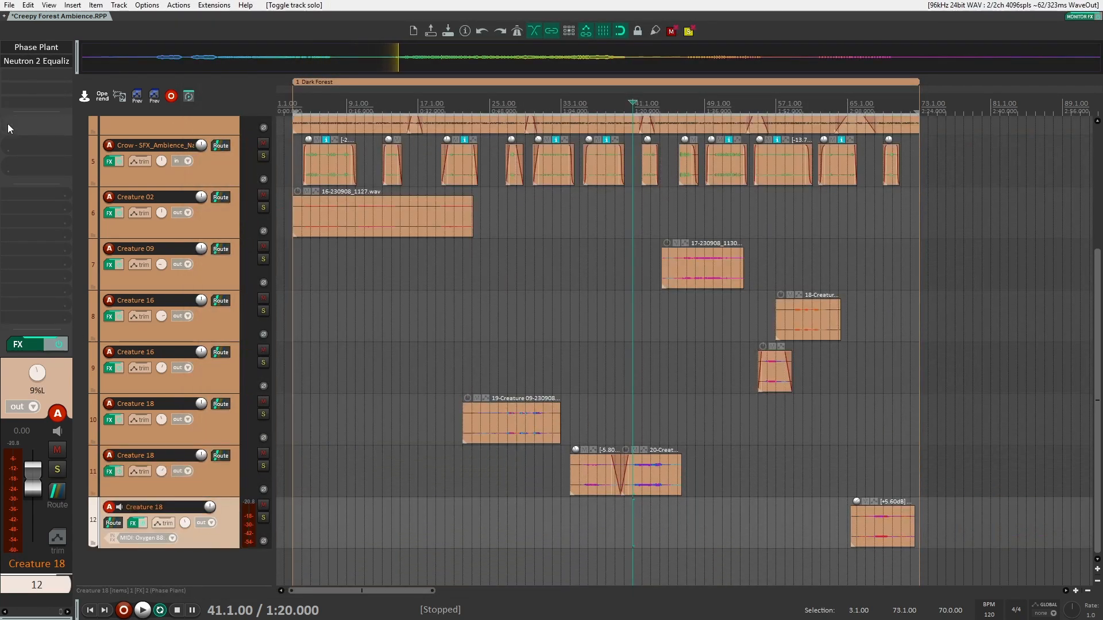
# Place the edit cursor at 67.1.00, solo the last creature track (track 12), and play it.
pyautogui.click(870, 499)
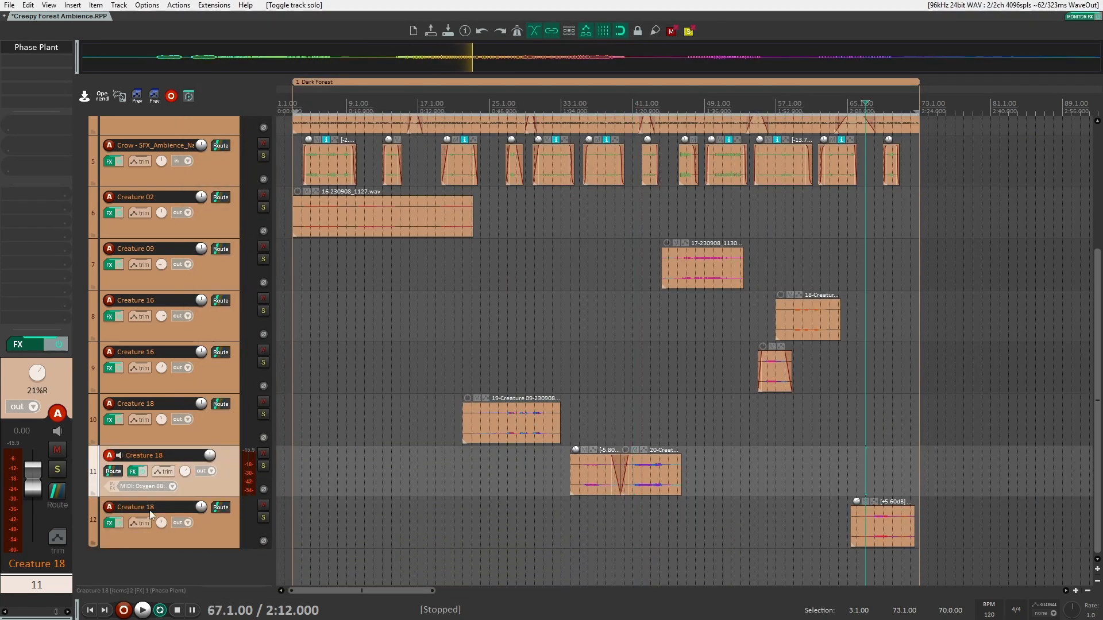
pyautogui.click(263, 518)
pyautogui.press('space')
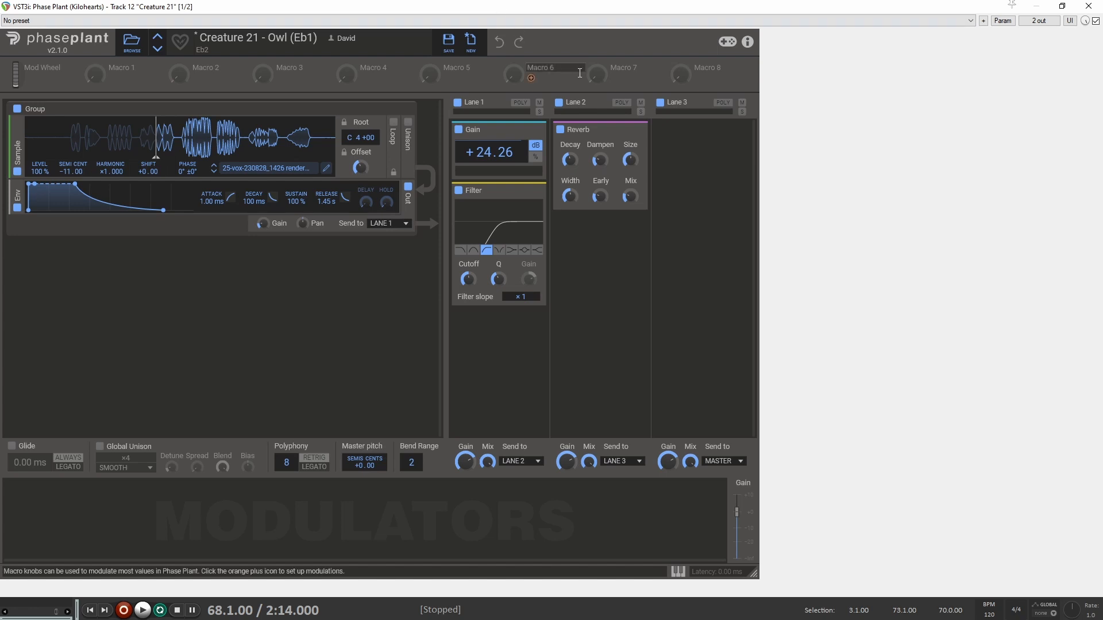
# Disable Lane 2 and Lane 1 in track 12's Phase Plant owl patch and close the plug-in.
pyautogui.click(561, 103)
pyautogui.click(463, 100)
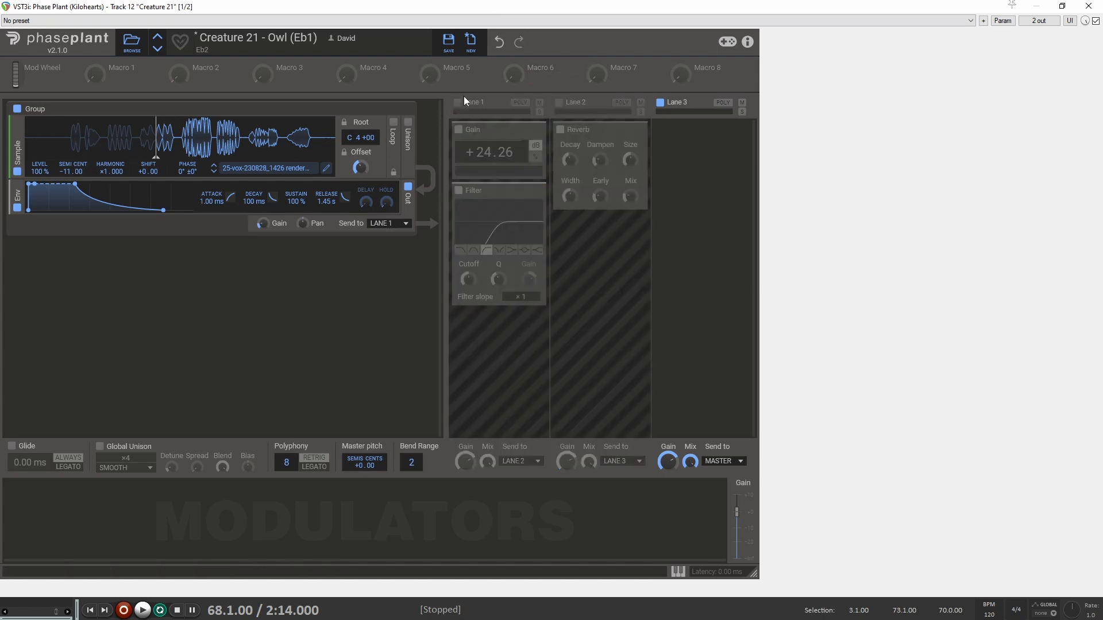
pyautogui.doubleClick(6, 6)
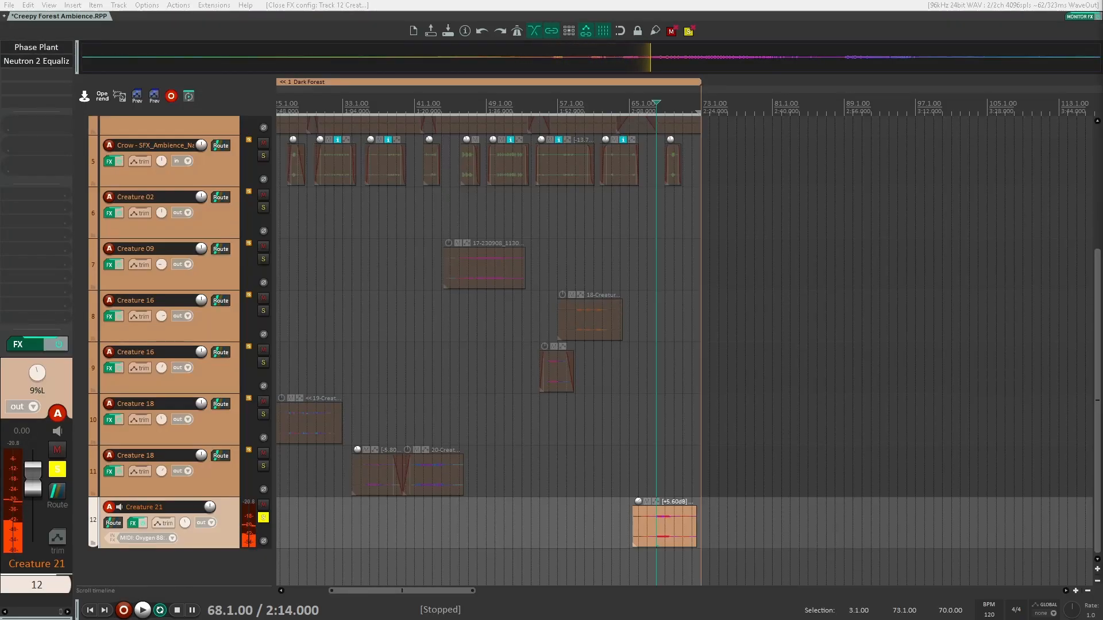
# Reopen track 12's Phase Plant, re-enable Lane 1 and Lane 2, close it, and clear the track's solo.
pyautogui.click(36, 47)
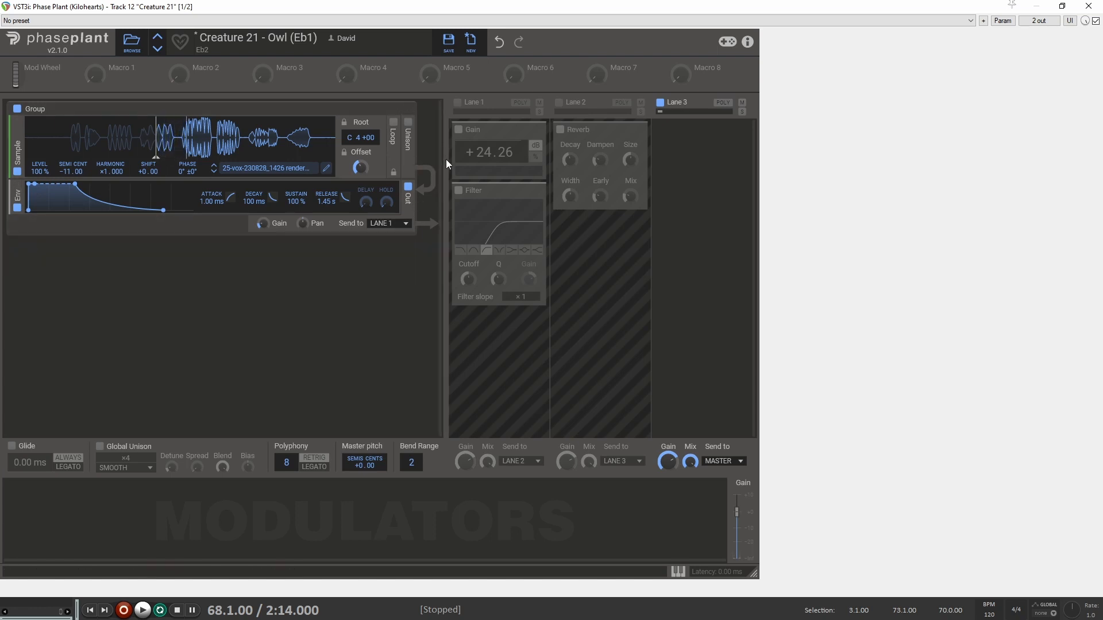
pyautogui.click(462, 104)
pyautogui.click(559, 103)
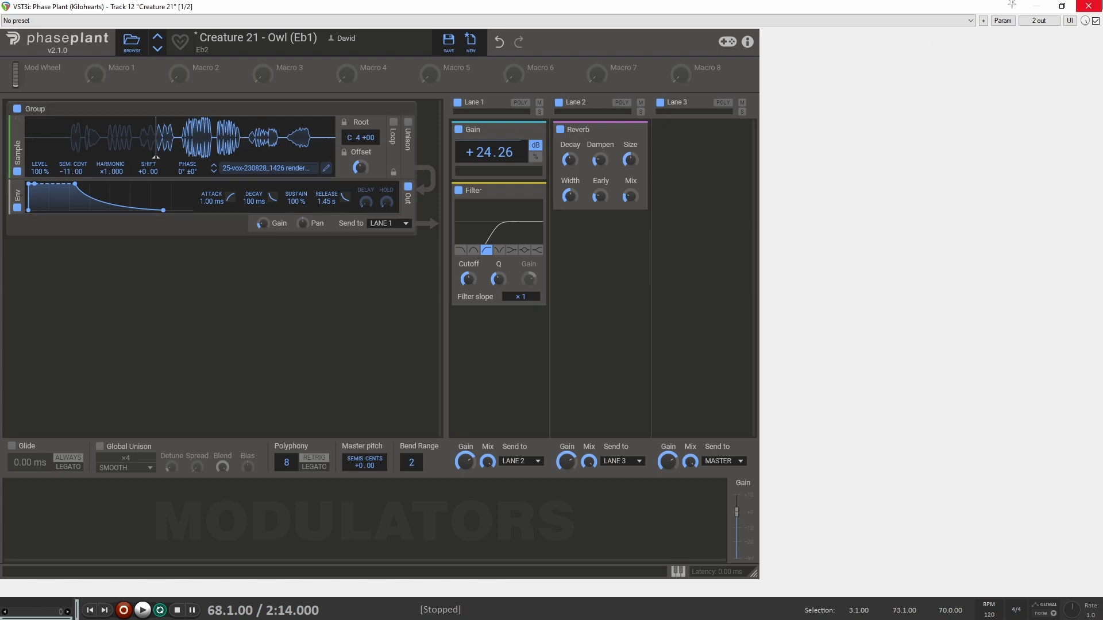
pyautogui.click(1087, 5)
pyautogui.click(264, 518)
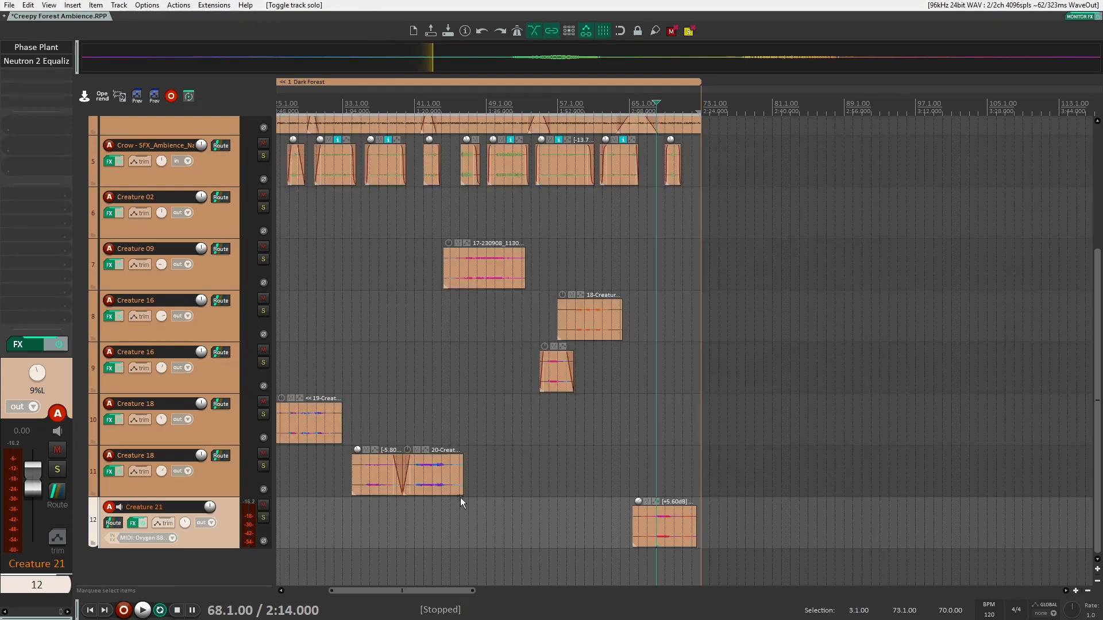
pyautogui.click(649, 471)
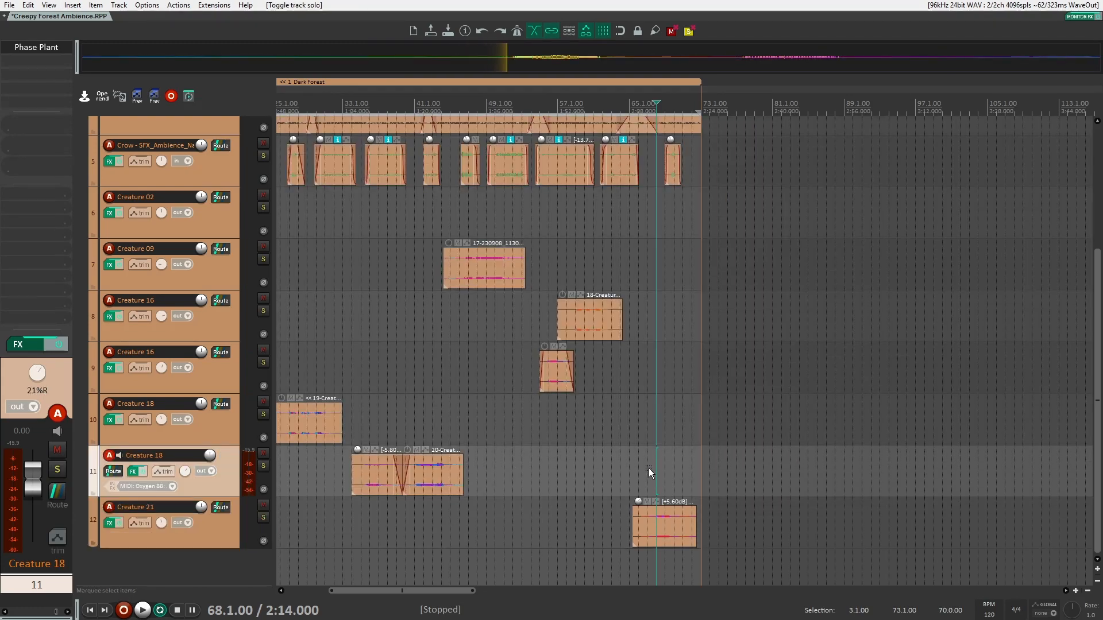
pyautogui.scroll(2, 349, 329)
pyautogui.scroll(-3, 387, 327)
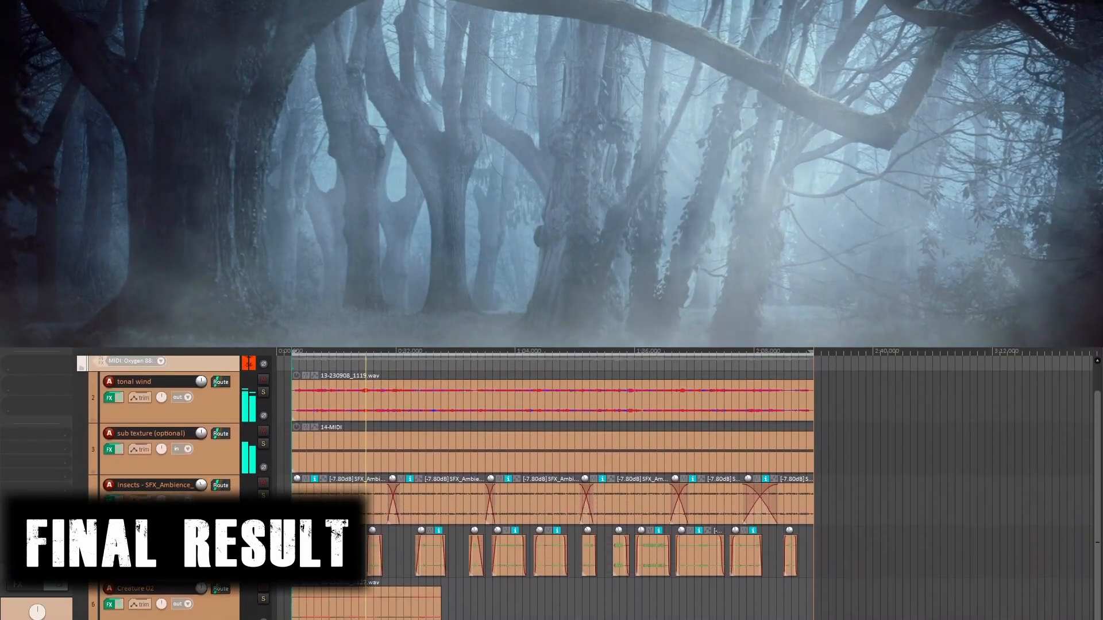
pyautogui.moveTo(536, 619); pyautogui.dragTo(536, 616)
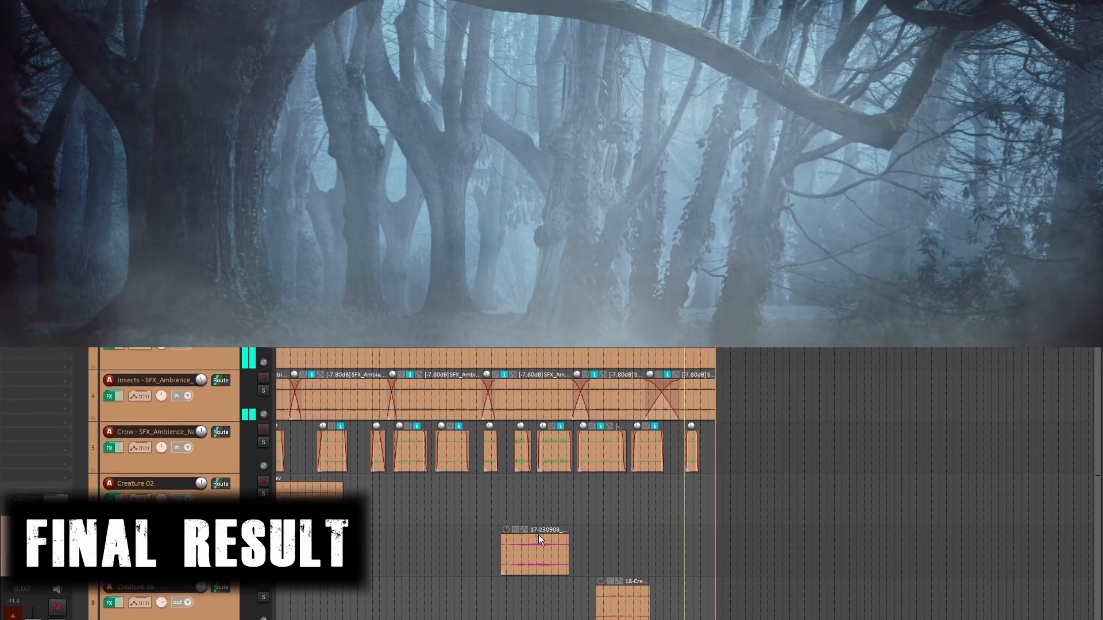
pyautogui.scroll(-3, 553, 524)
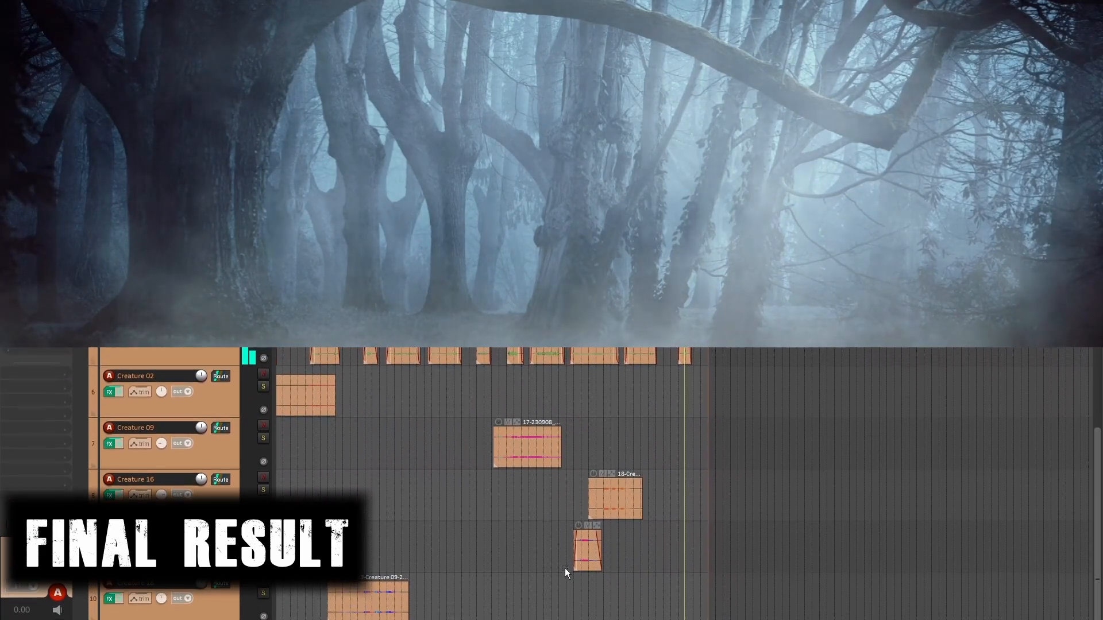